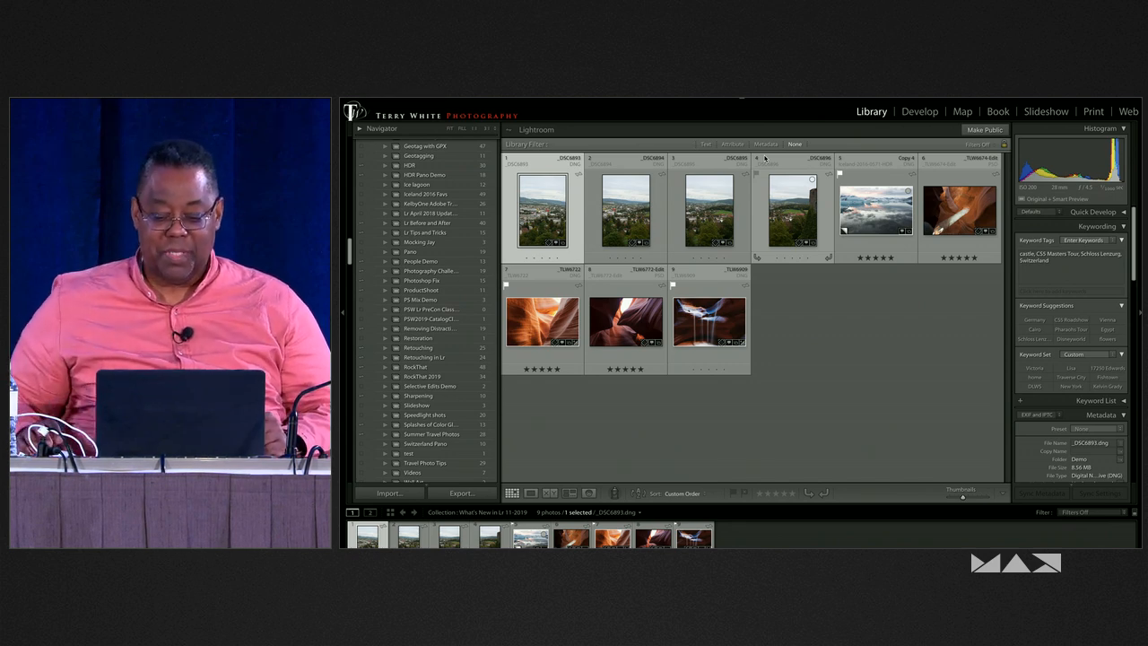
Clear the selection, view the Iceland iceberg photo enlarged, and return to the thumbnail grid
click(908, 294)
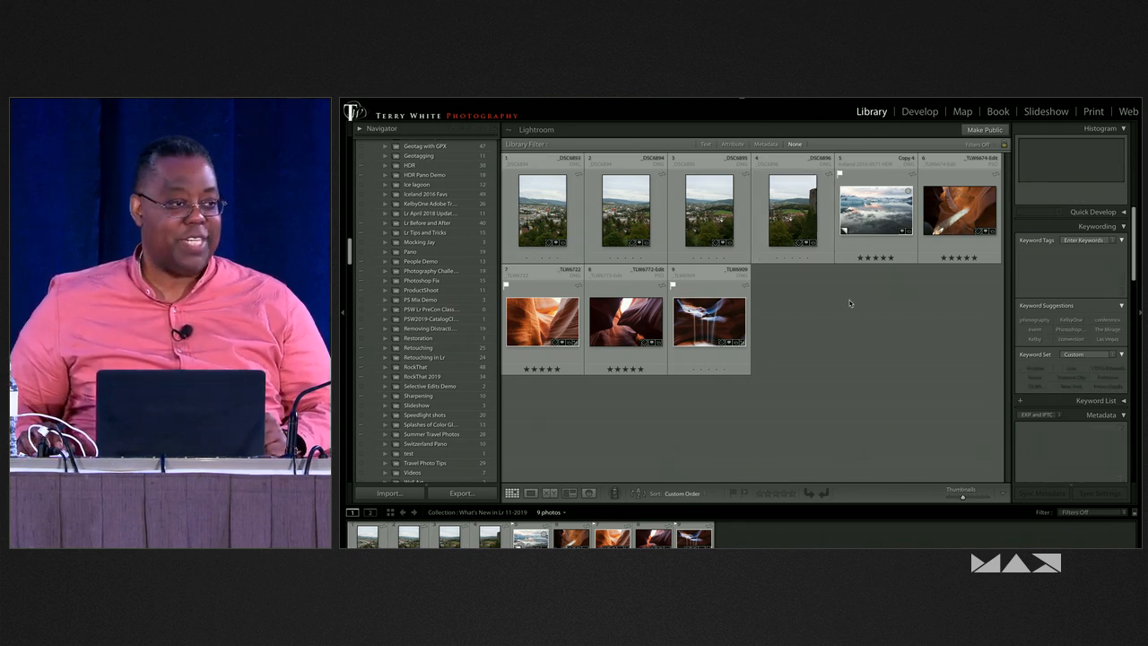
double_click(869, 229)
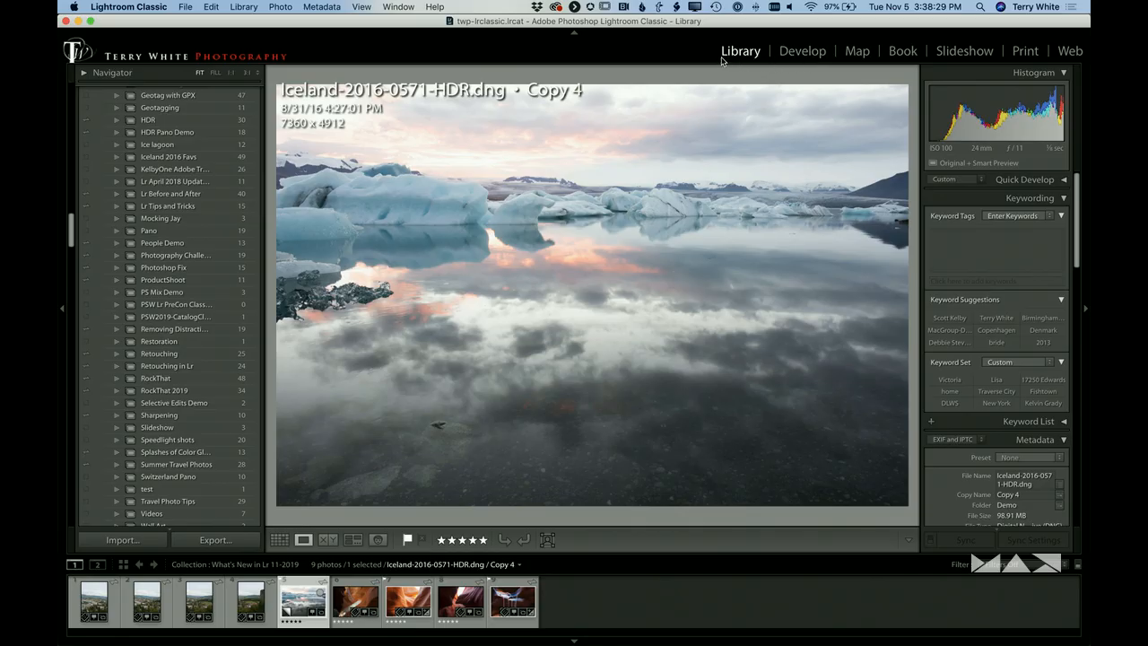
key(g)
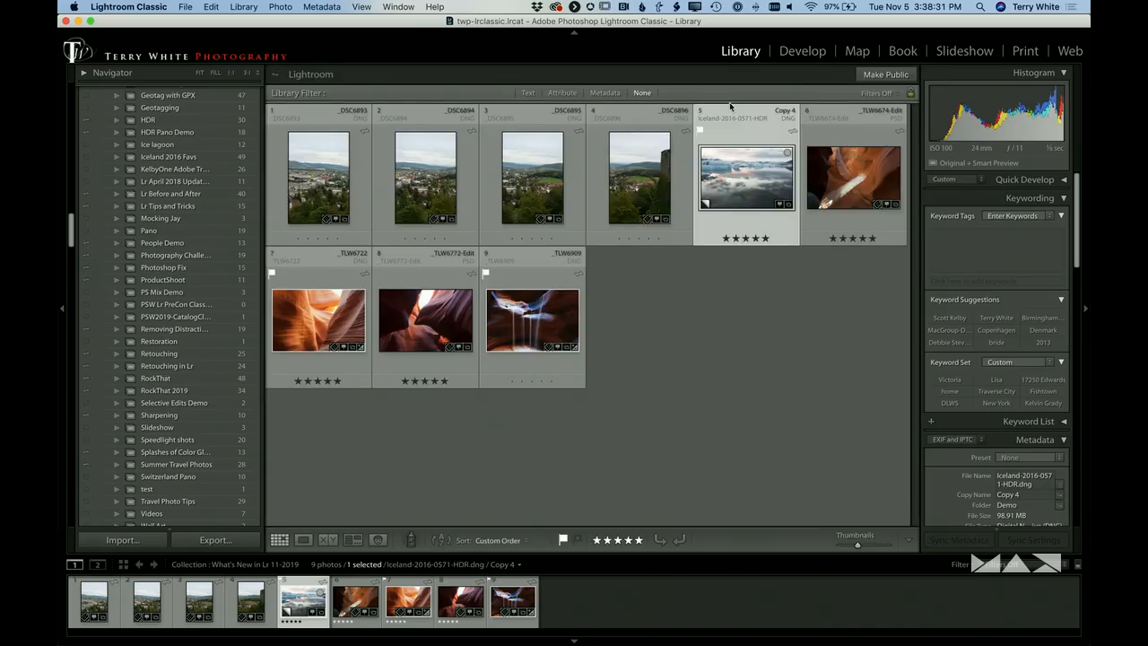
Look through the folder and collection lists, expanding and collapsing the Server volume along the way
scroll(204, 204, up, 15)
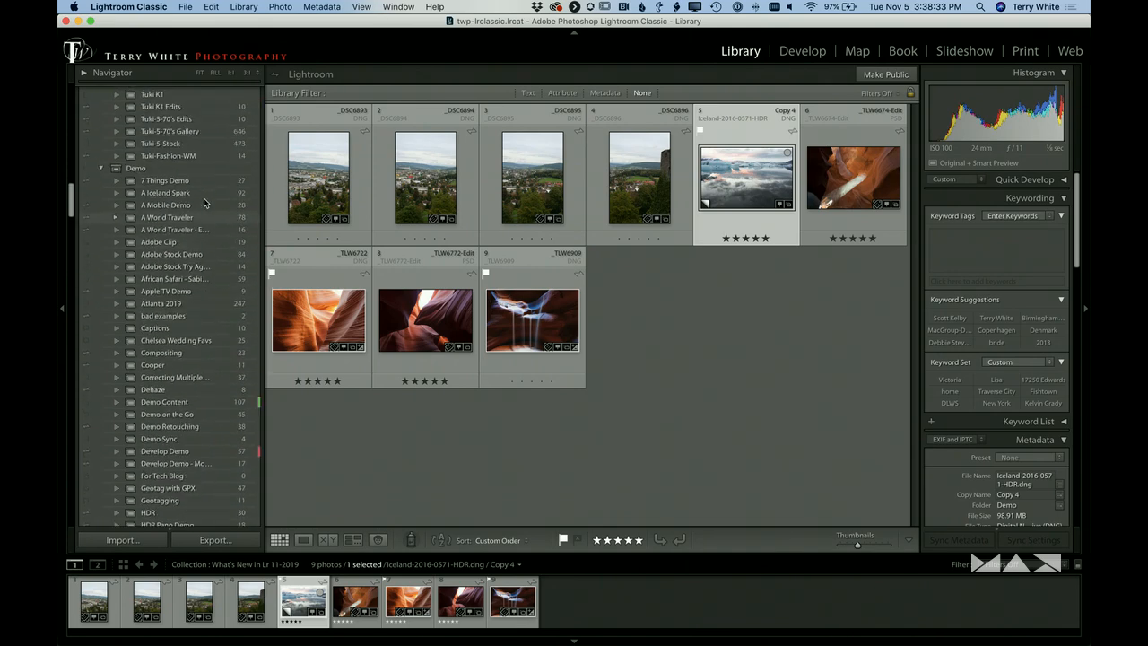
scroll(204, 204, up, 5)
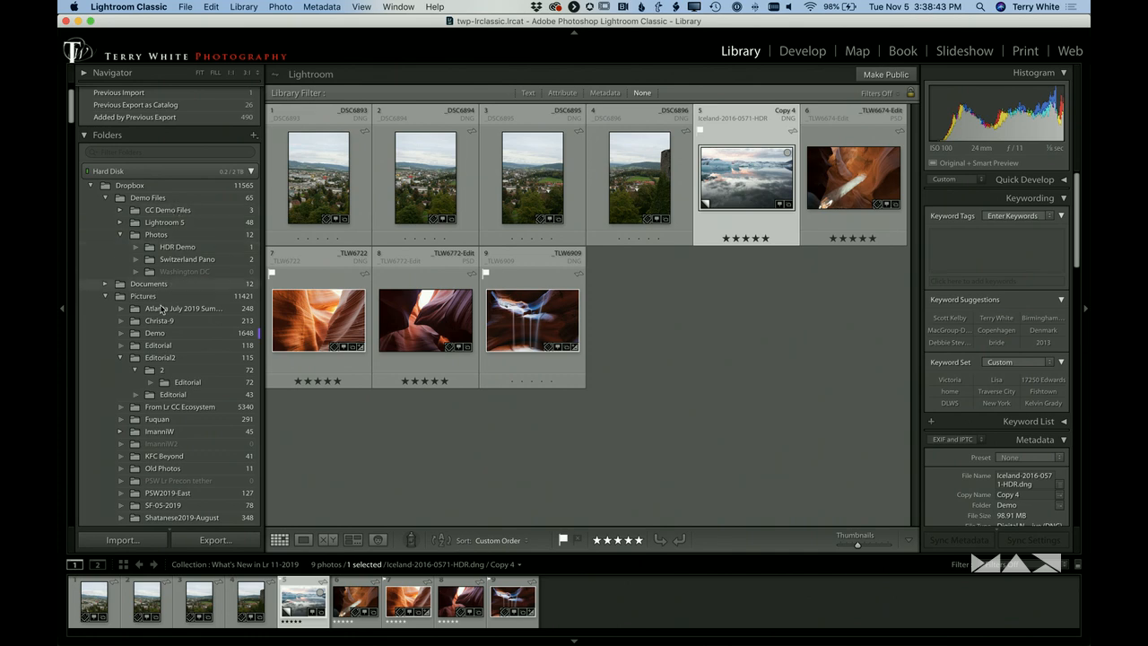
scroll(191, 439, down, 5)
scroll(188, 436, down, 8)
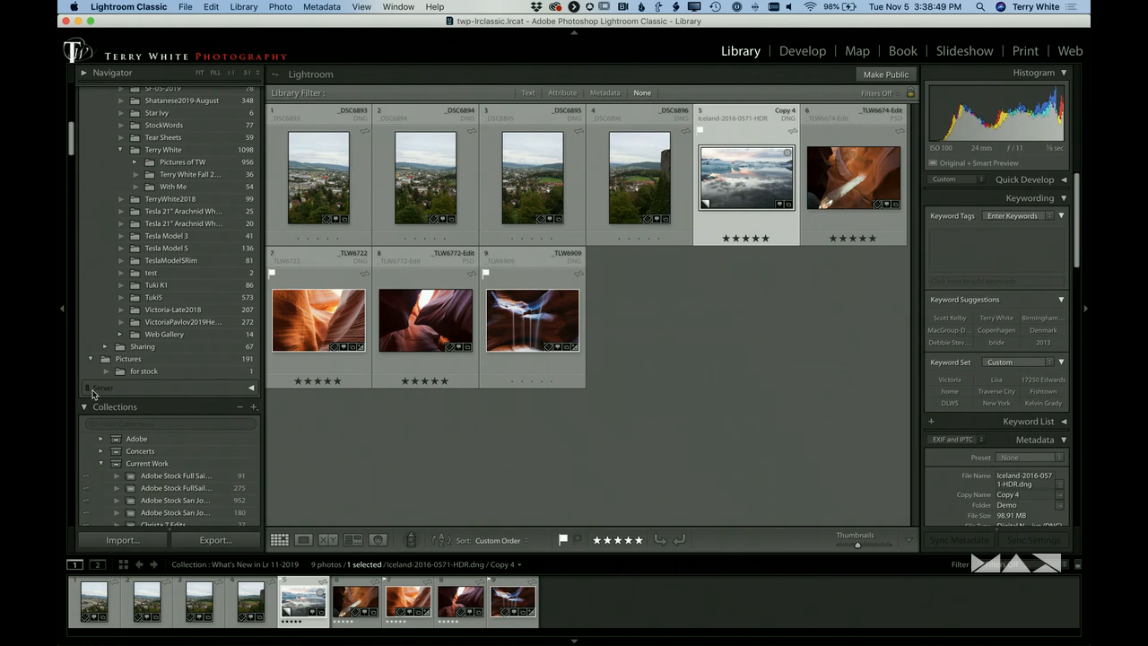
click(251, 389)
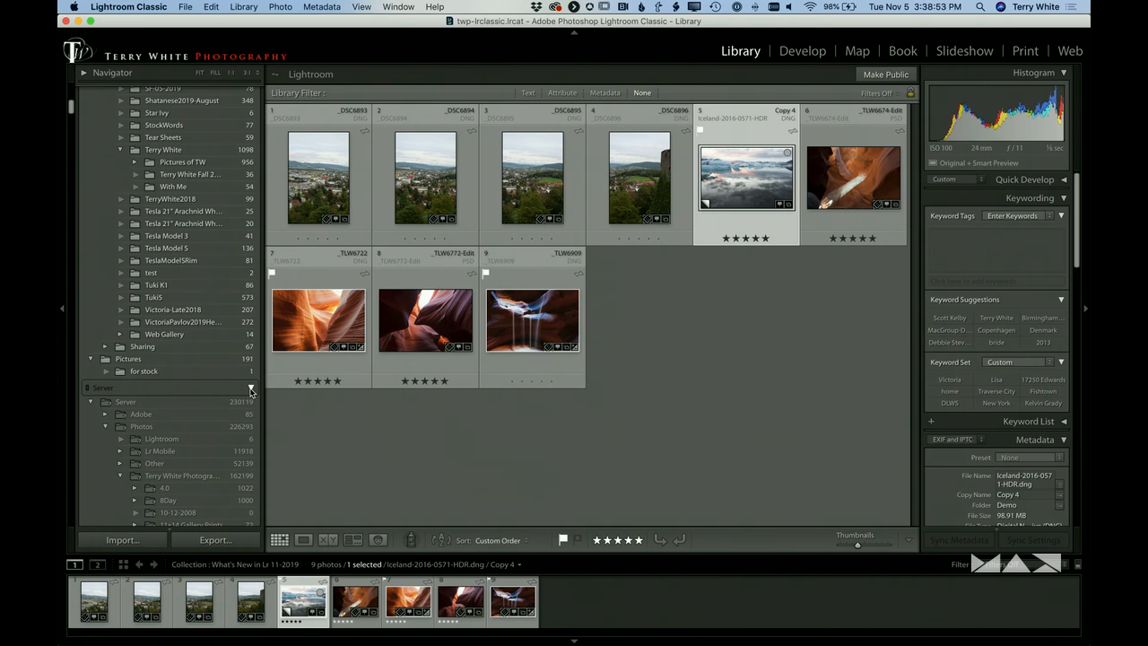
click(251, 389)
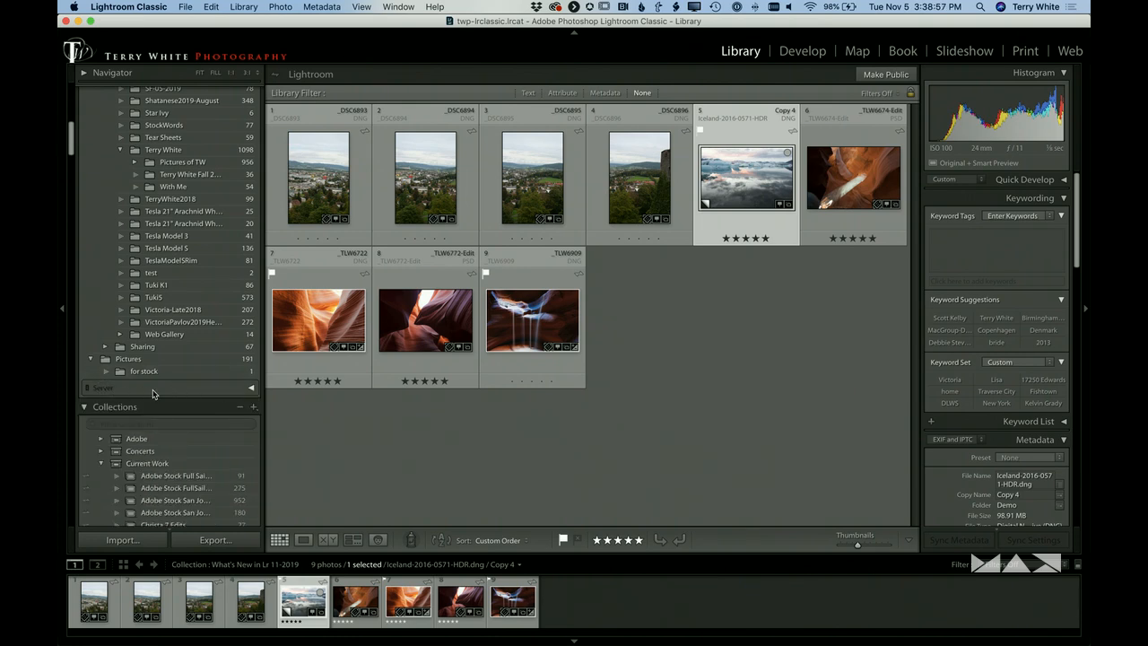
scroll(162, 395, down, 5)
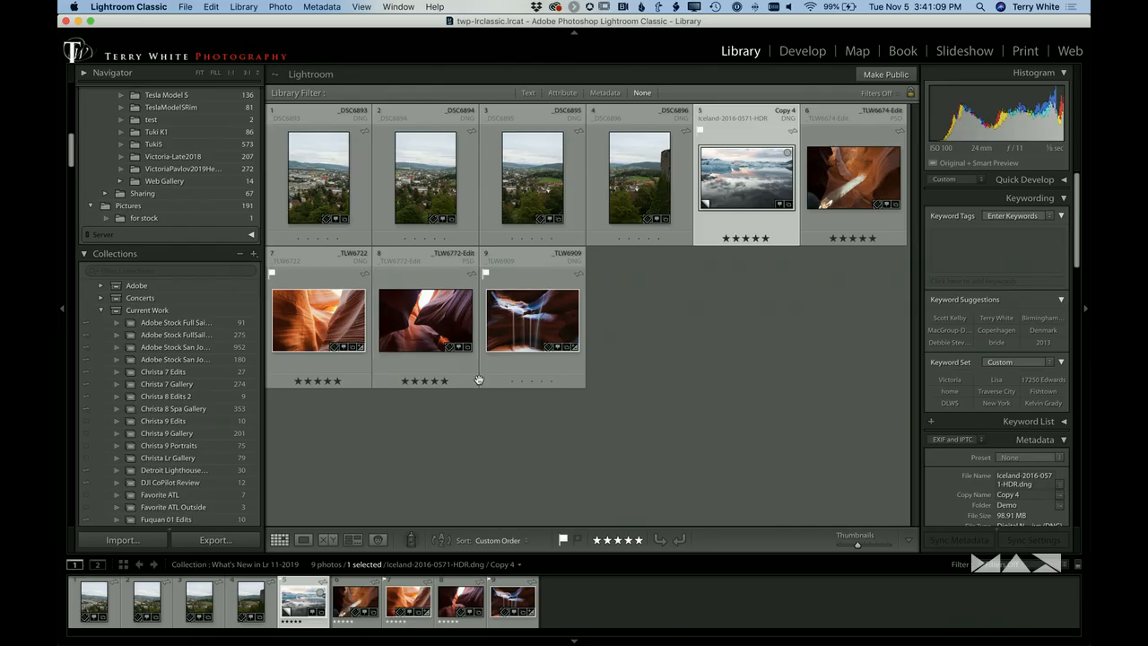
Check the album's photo order in Lightroom, then return to Lightroom Classic and move _TLW6722 to the end of the collection
key(super+Tab)
key(super+Tab)
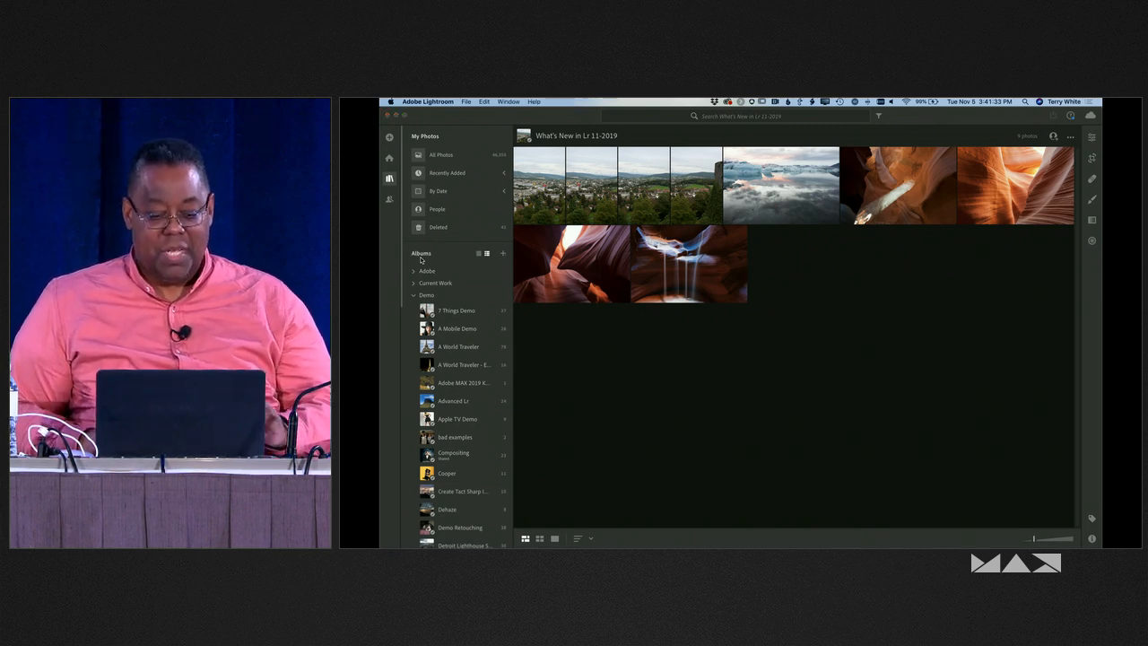
key(super+Tab)
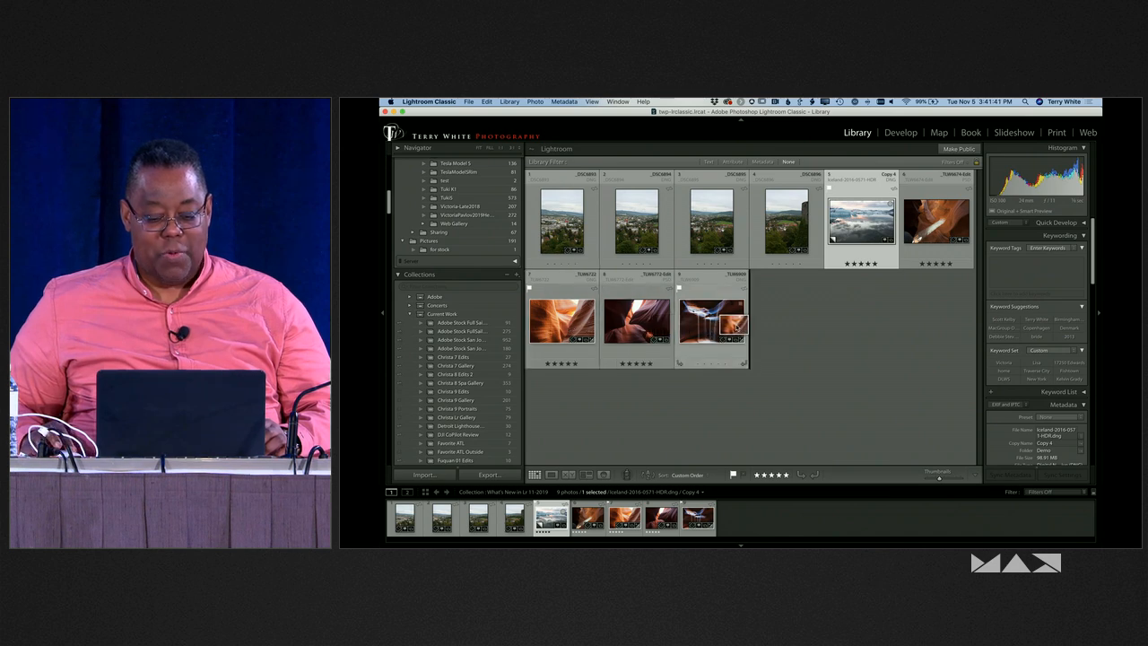
drag(744, 328, 745, 328)
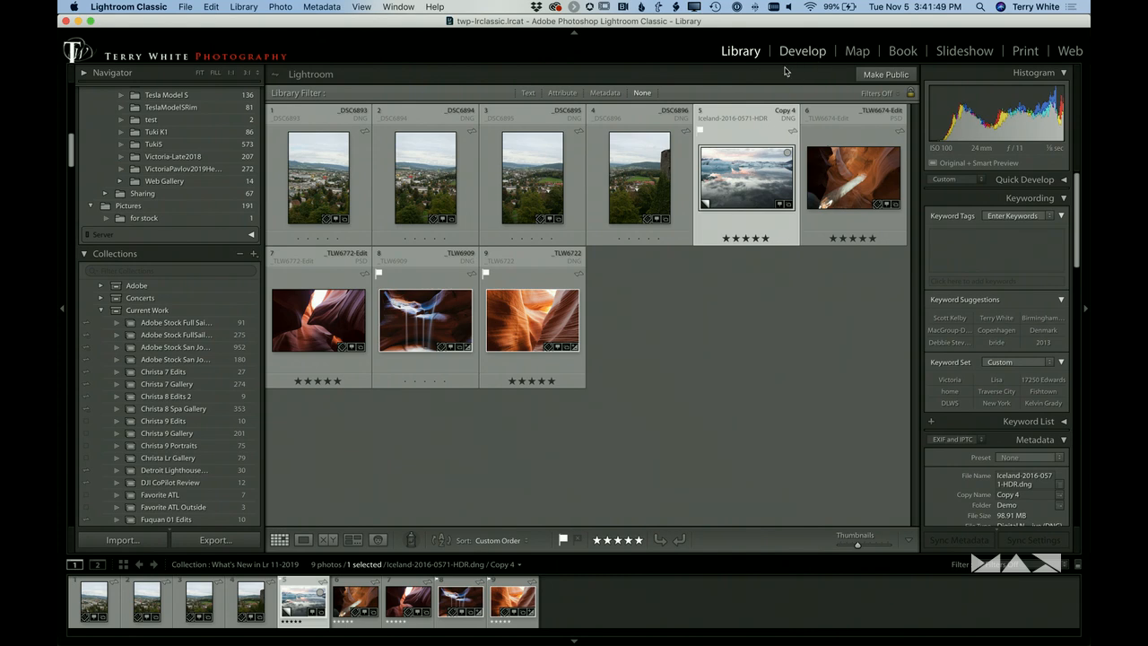
Switch to Lightroom and open the Iceland iceberg photo from the What's New in Lr 11-2019 album with its Edit controls
key(super+Tab)
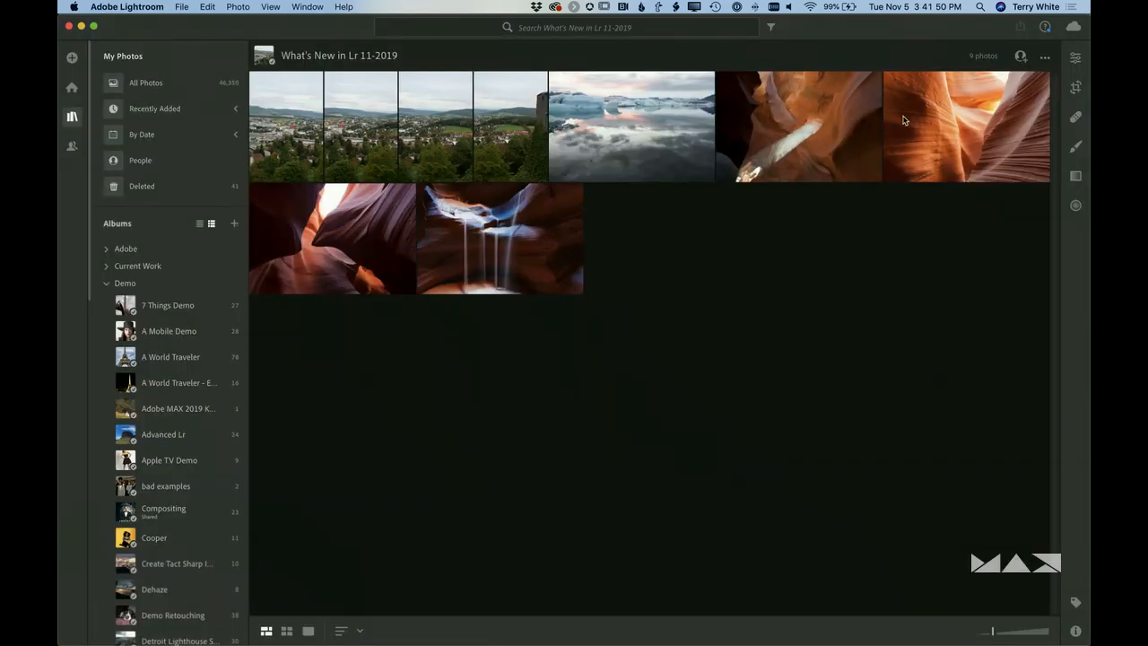
click(1077, 59)
key(g)
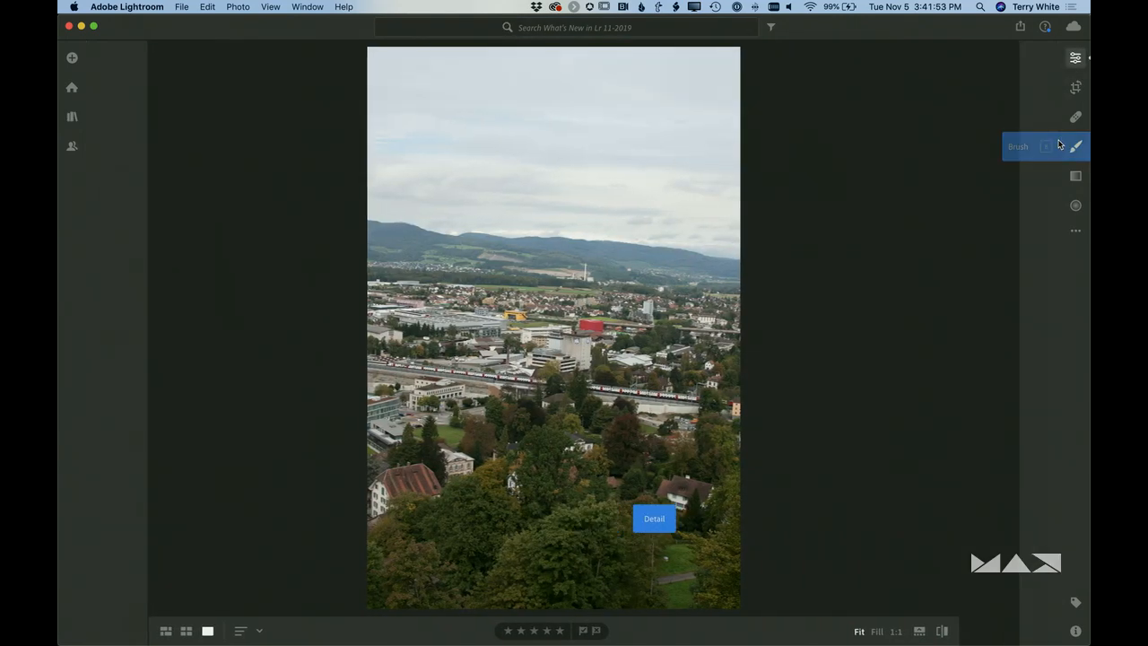
click(422, 130)
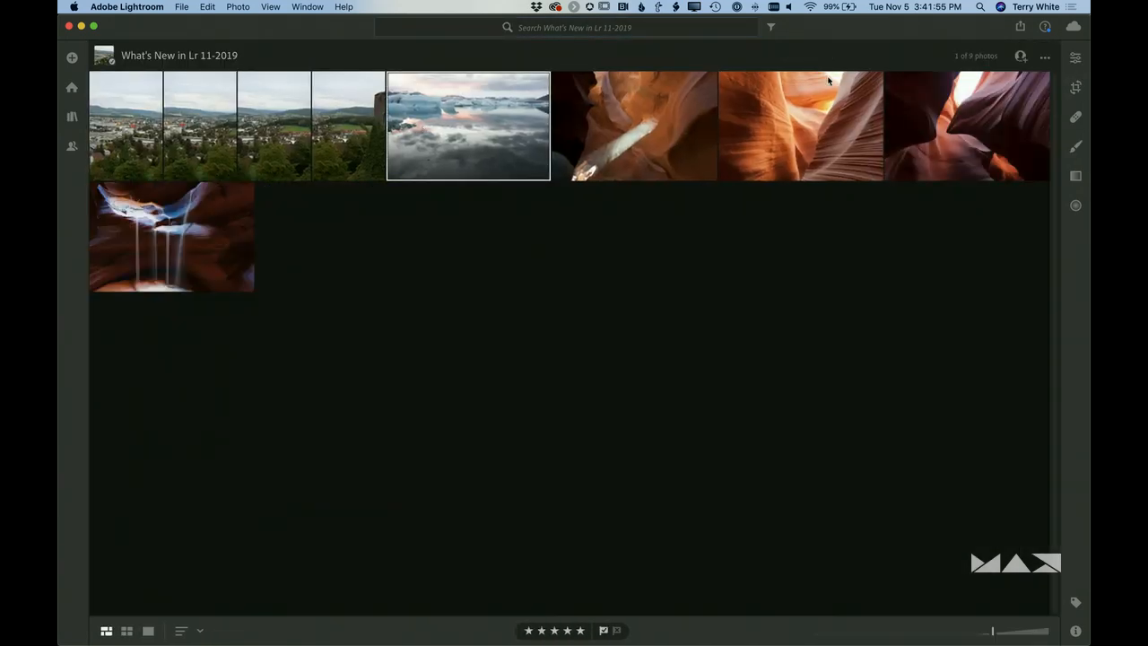
click(1075, 58)
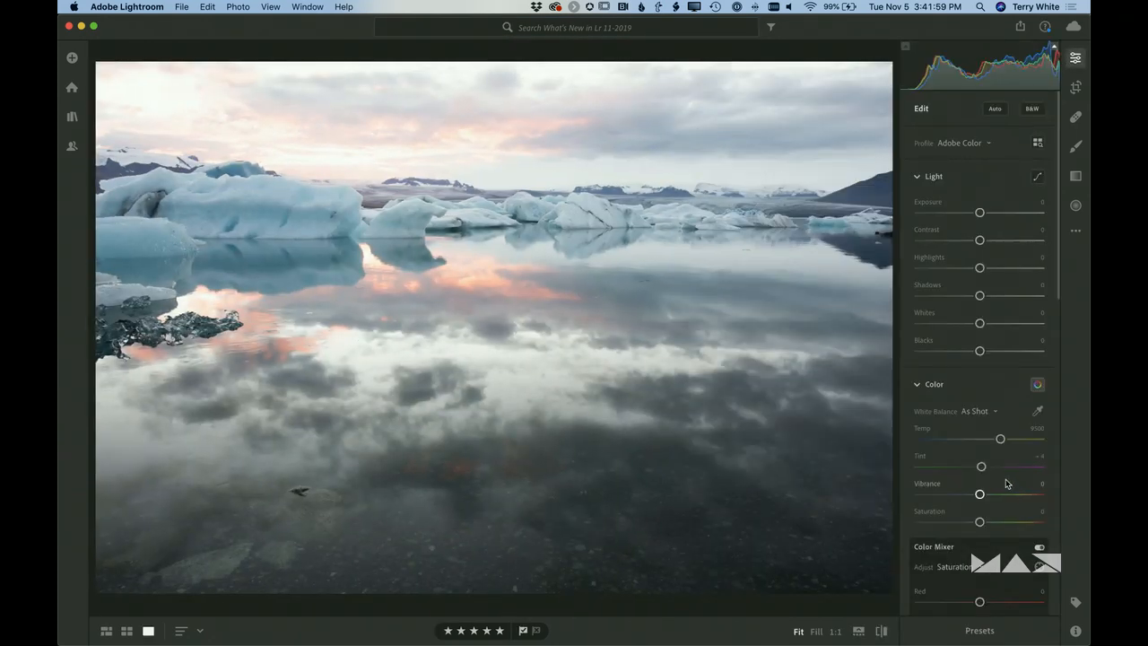
Switch to Lightroom Classic and open the Iceland iceberg photo in the Develop module to review its adjustment sections
key(super+Tab)
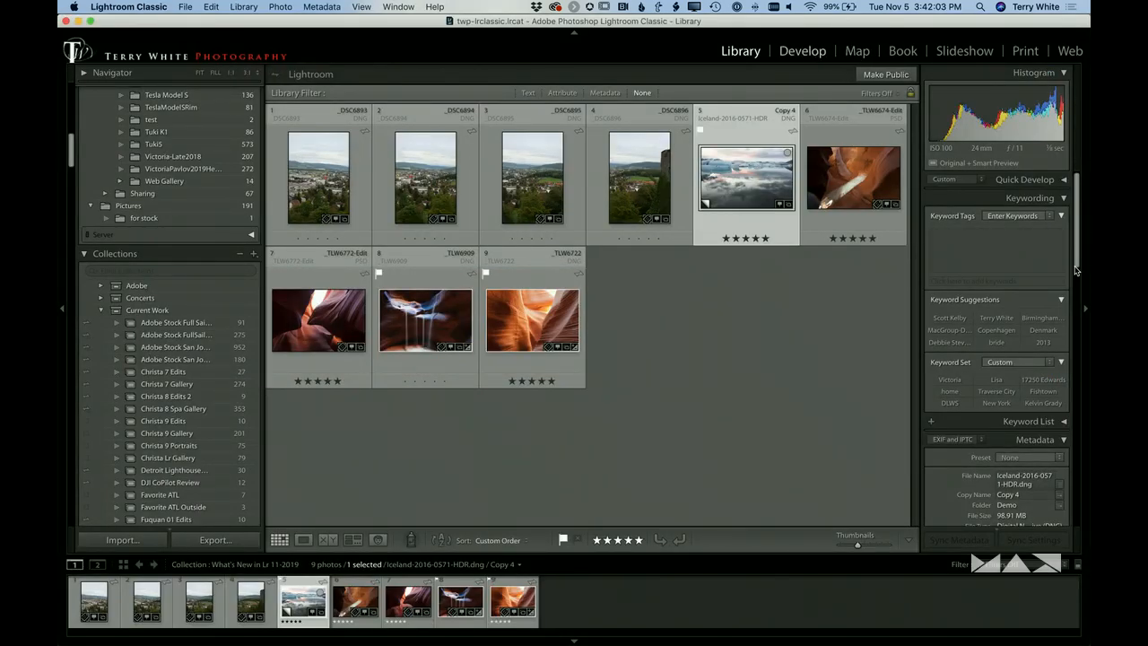
key(d)
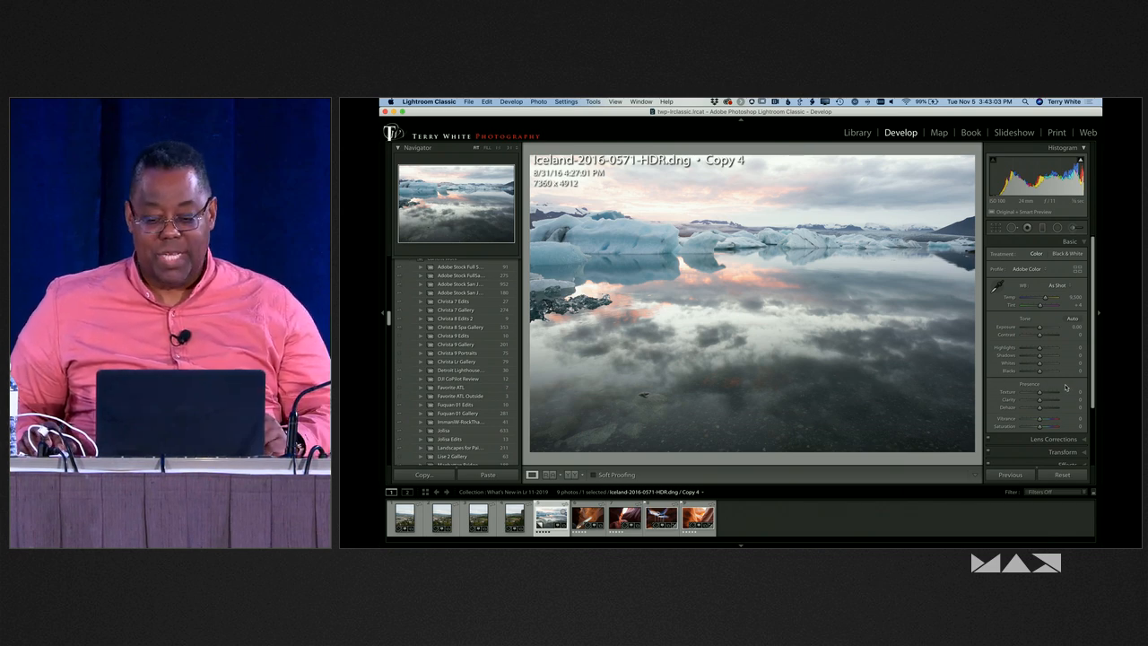
scroll(1044, 374, down, 2)
scroll(1017, 401, down, 3)
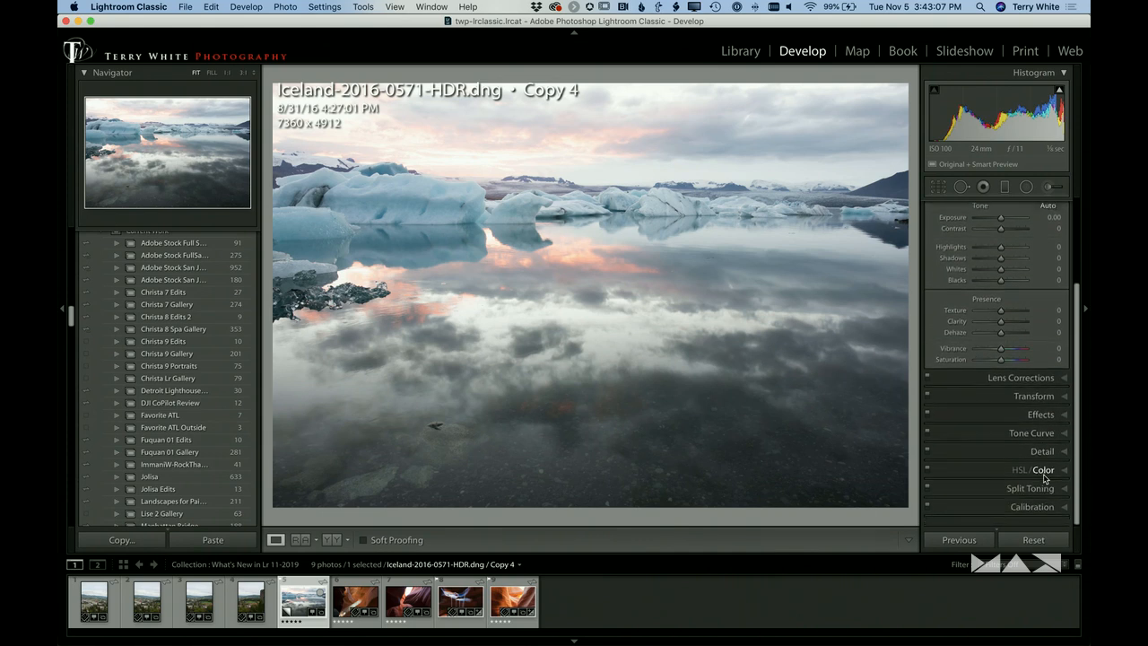
Enable lens profile corrections for the Iceland photo, toggling them off and on to compare the effect
click(1023, 384)
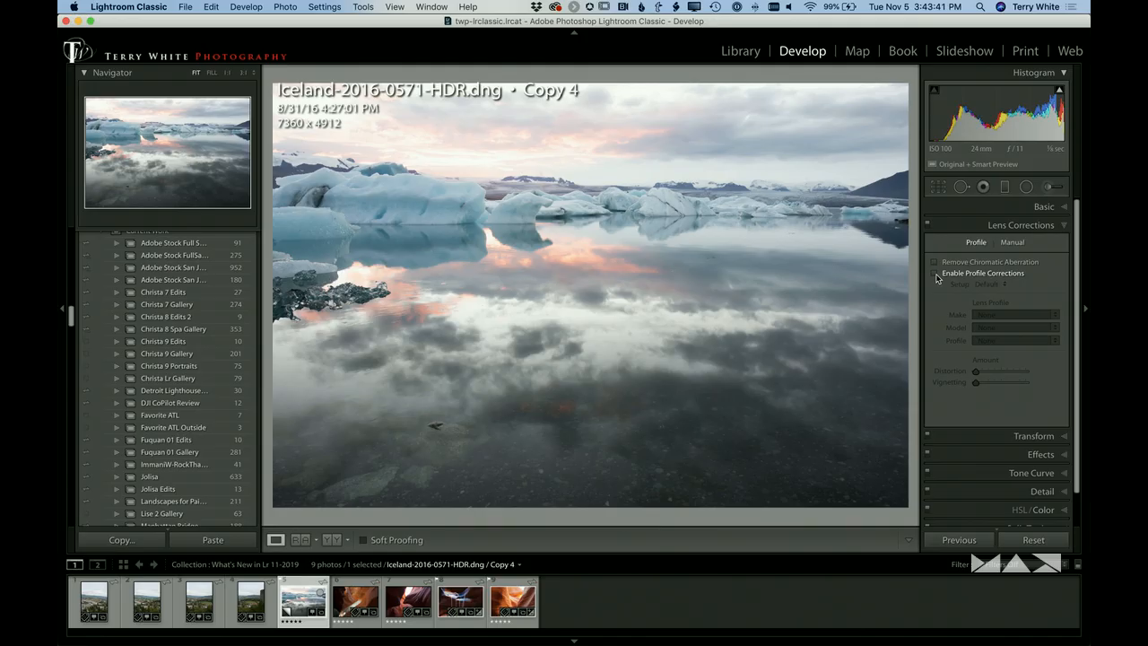
click(935, 274)
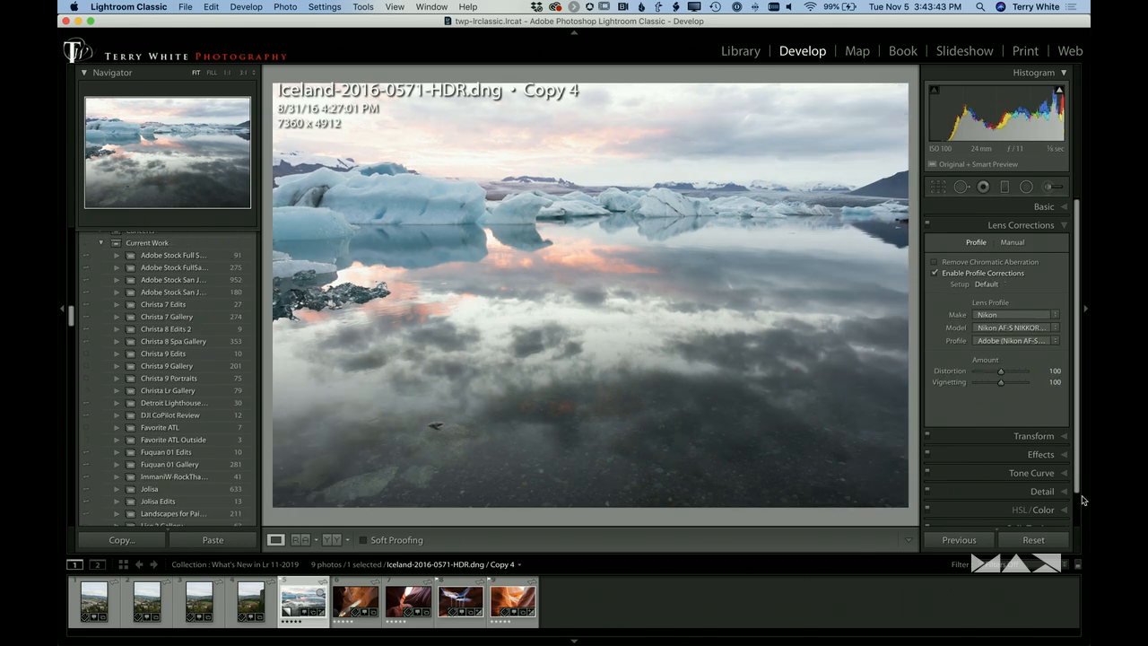
click(935, 274)
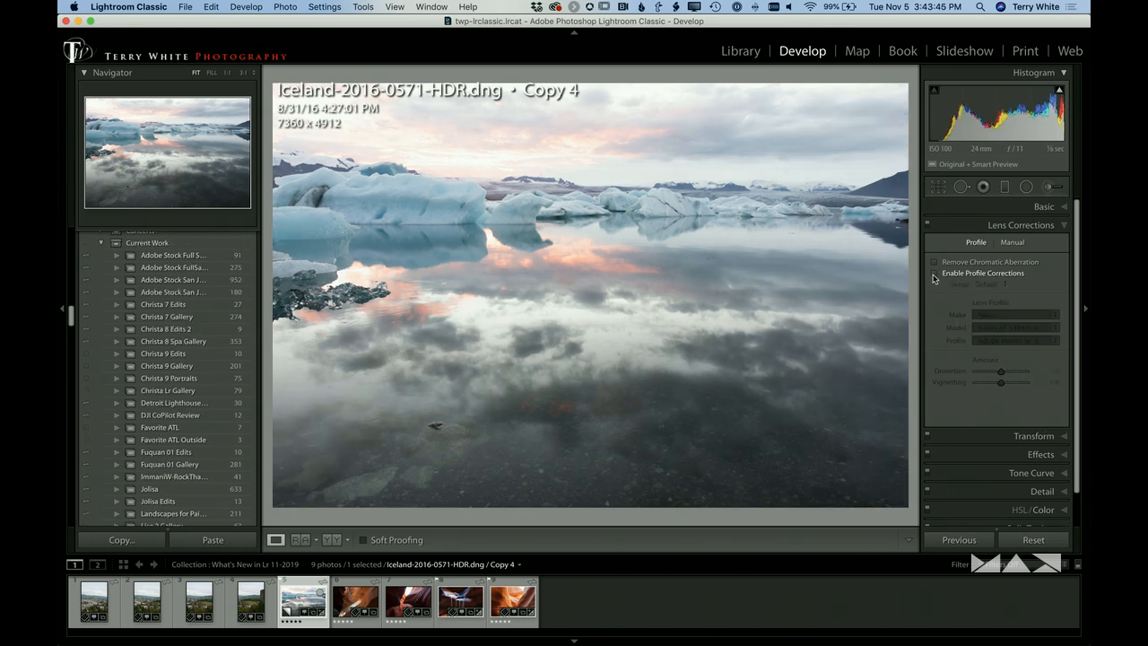
click(935, 274)
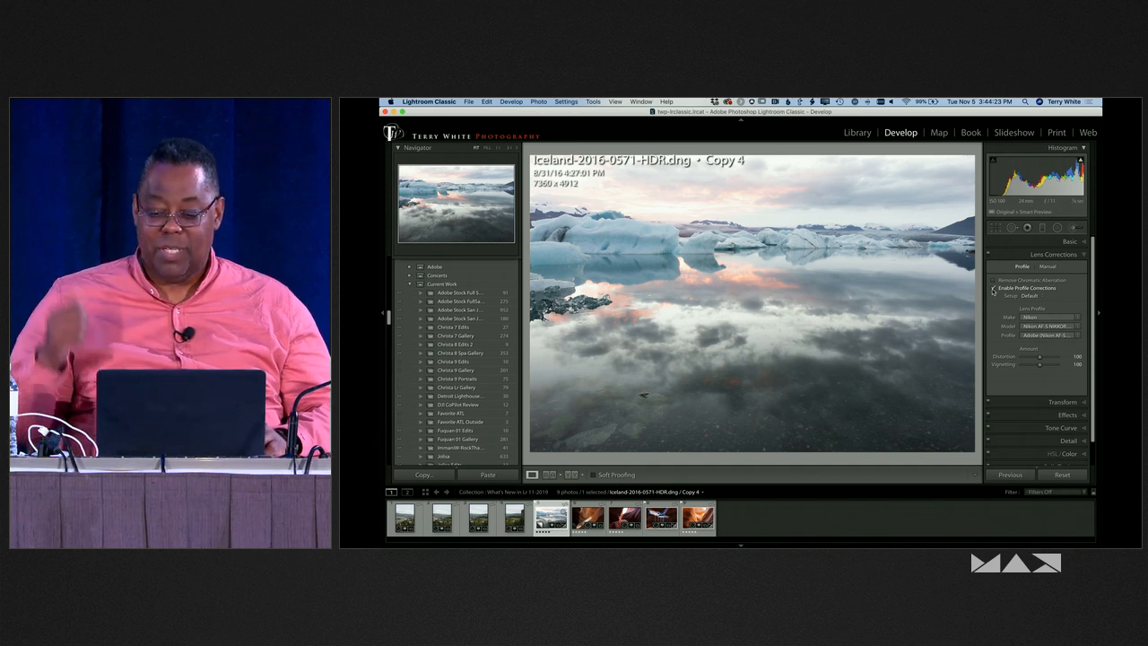
click(993, 289)
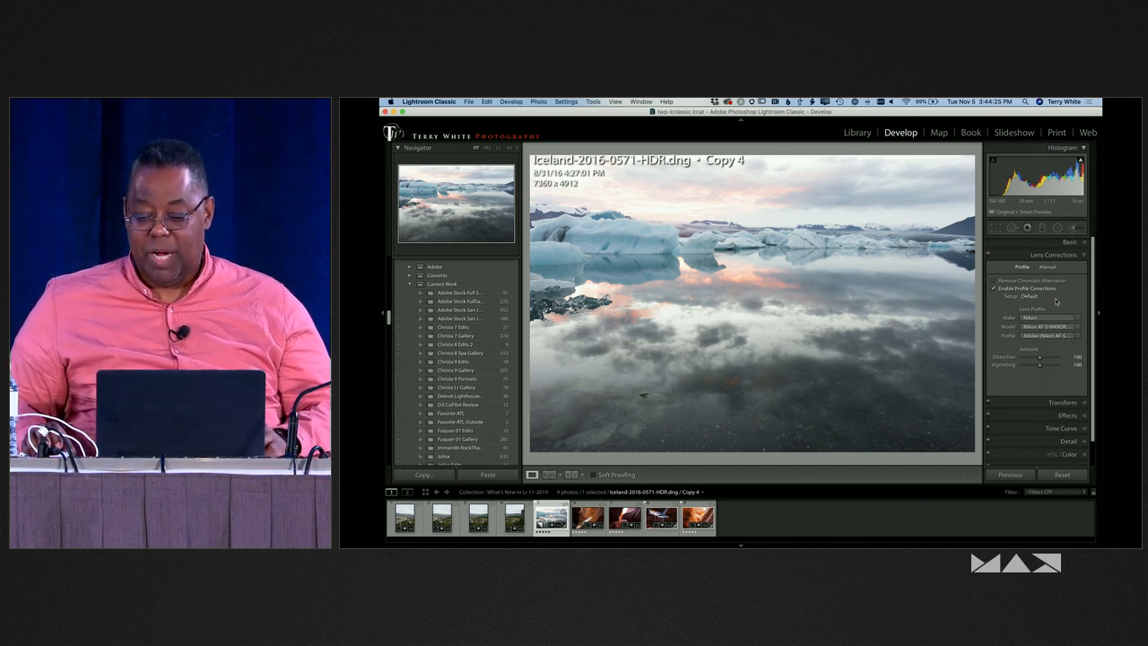
Try the Adobe Landscape profile on the Iceland photo, then set its profile to Adobe Vivid
click(1075, 243)
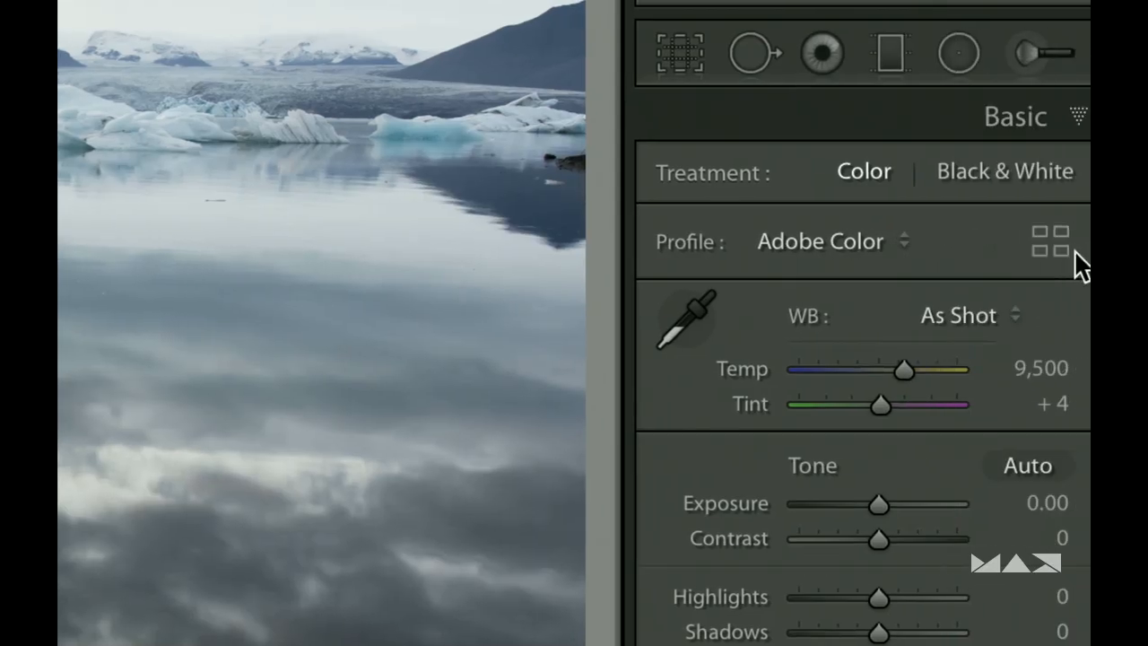
click(815, 239)
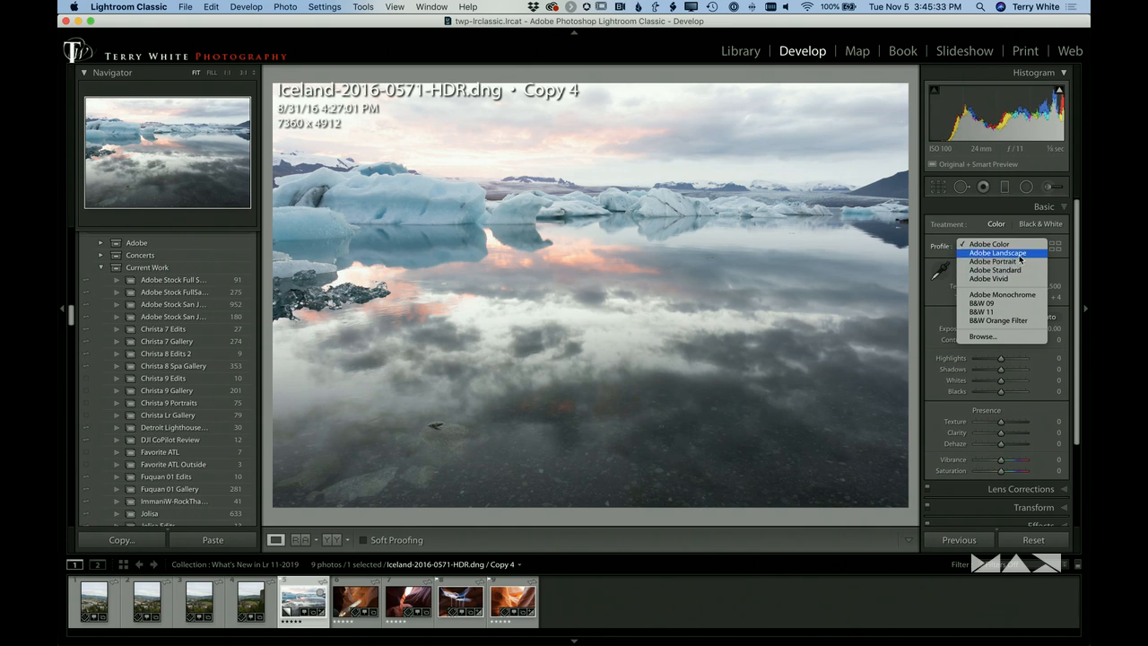
click(1019, 255)
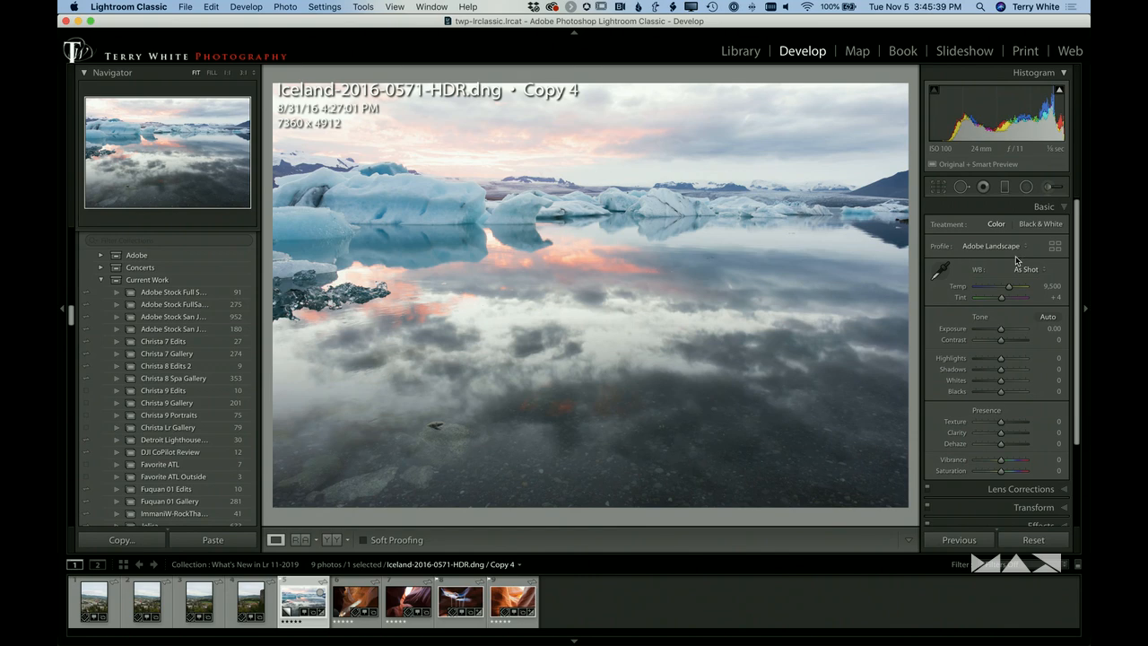
click(1012, 249)
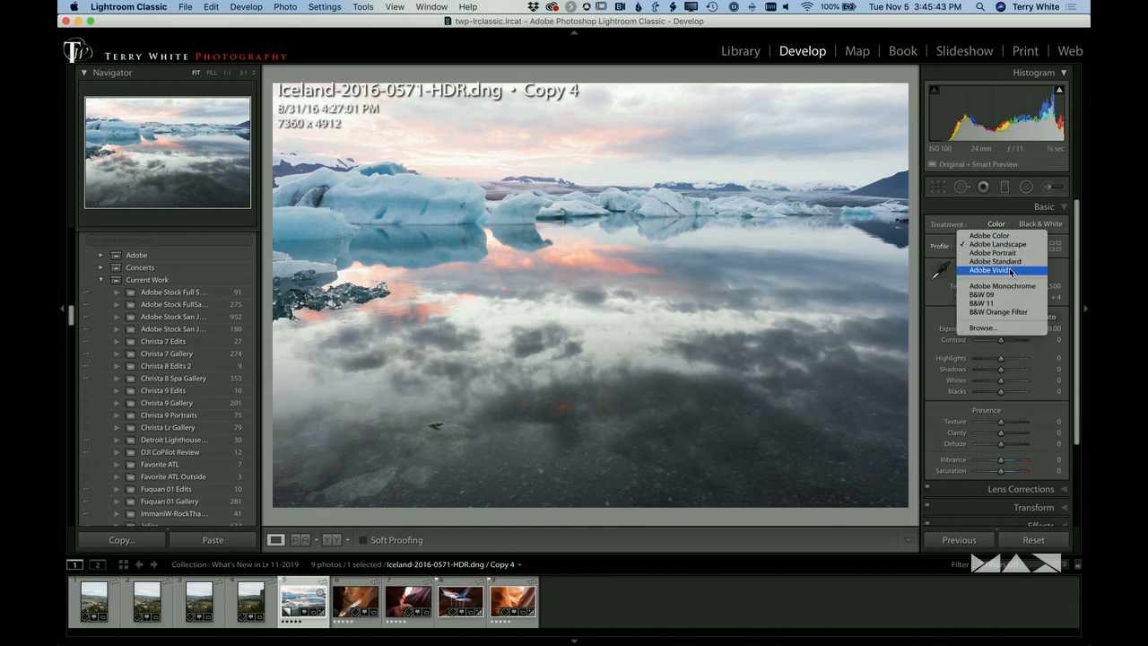
click(1012, 270)
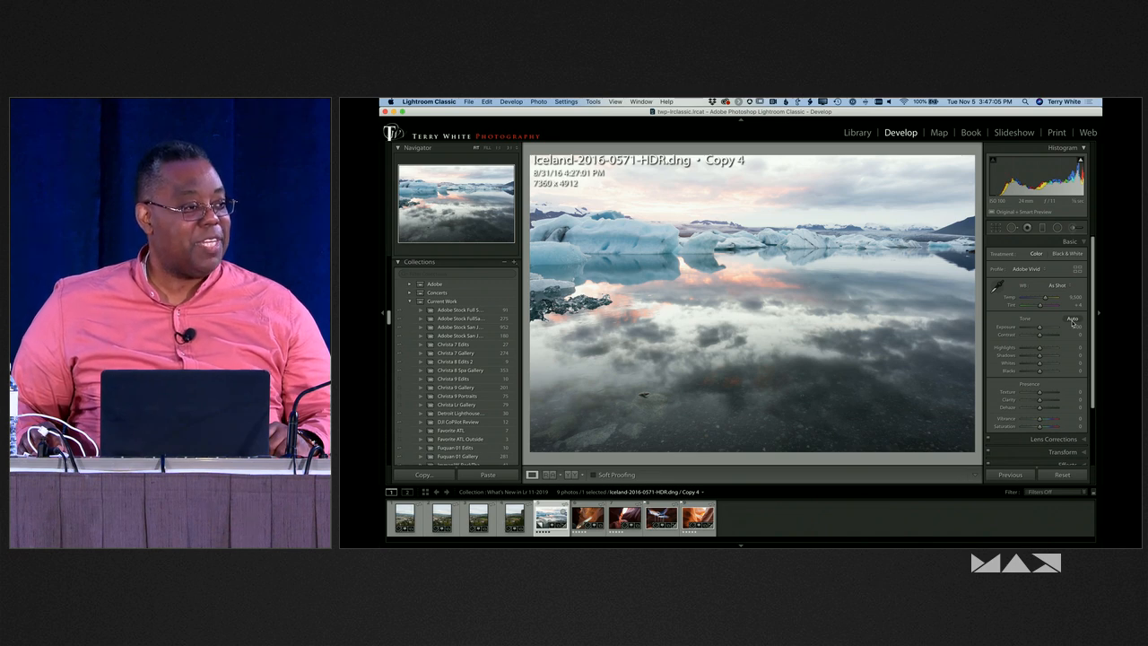
Apply Auto tone to the Iceland photo and set Exposure to −0.85 and Contrast to +22
click(1073, 321)
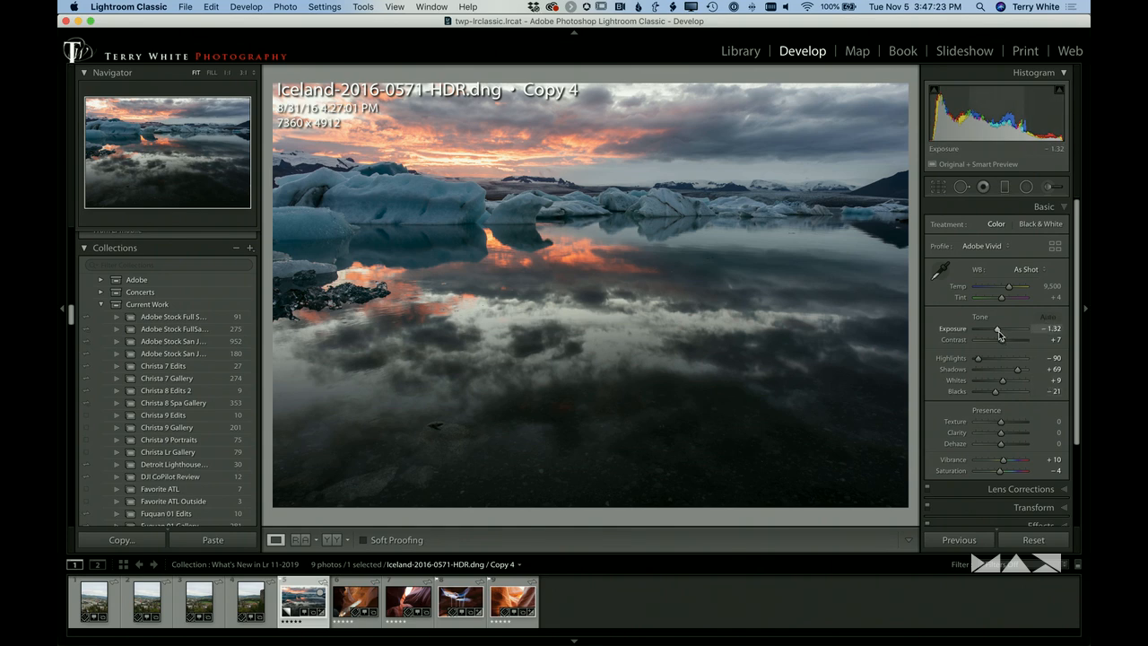
drag(1000, 335, 1001, 336)
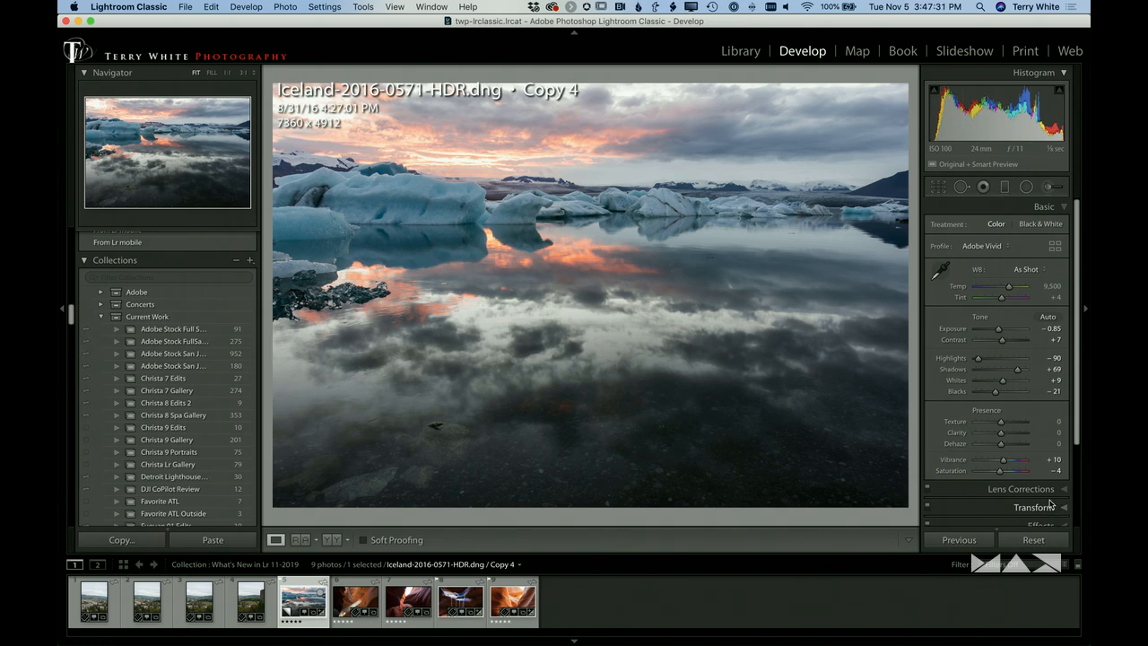
drag(1005, 342, 1008, 345)
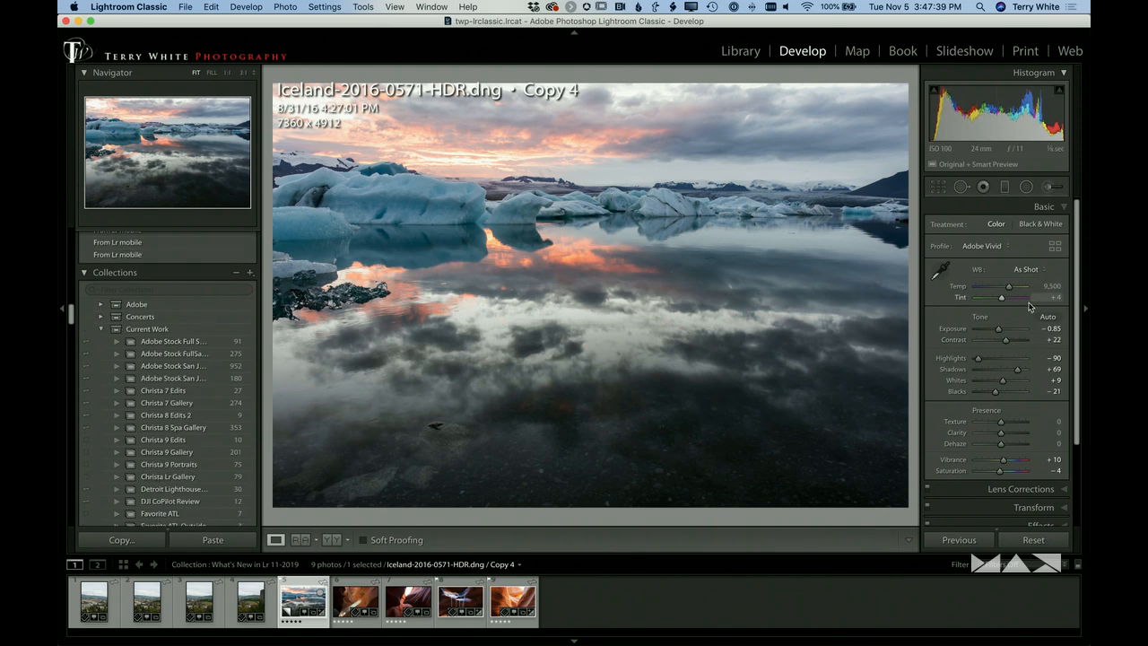
Set the Iceland photo's Dehaze to +20
scroll(1030, 329, down, 1)
scroll(1029, 329, down, 3)
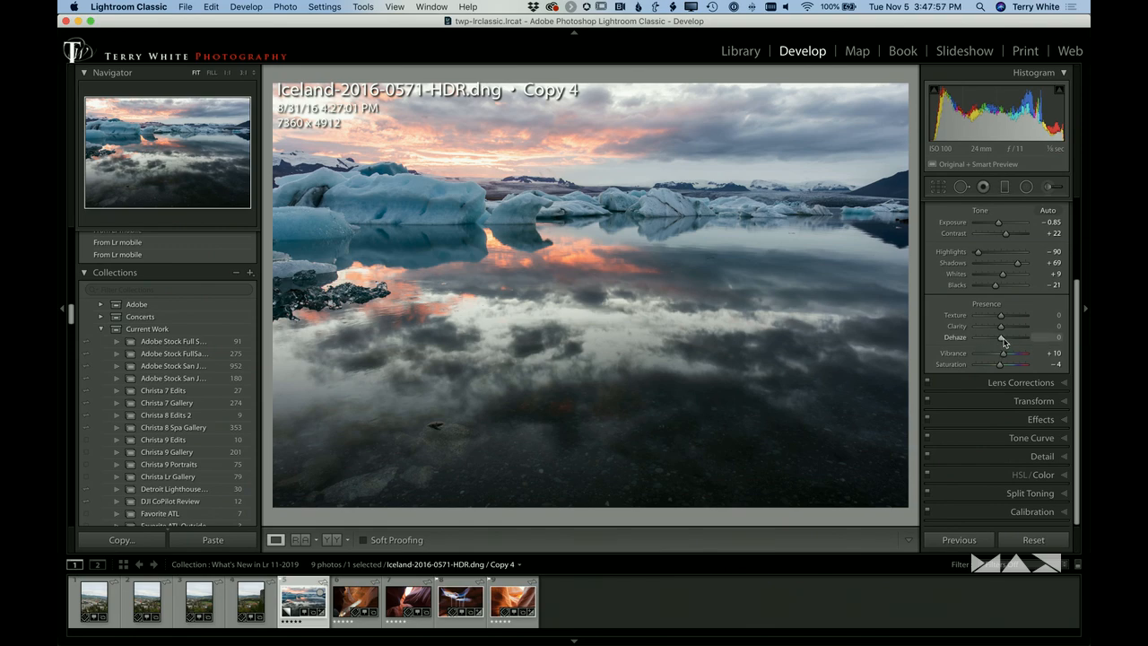
mouse_move(1006, 340)
mouse_down()
mouse_move(1032, 339)
mouse_move(960, 343)
mouse_move(1008, 341)
mouse_up()
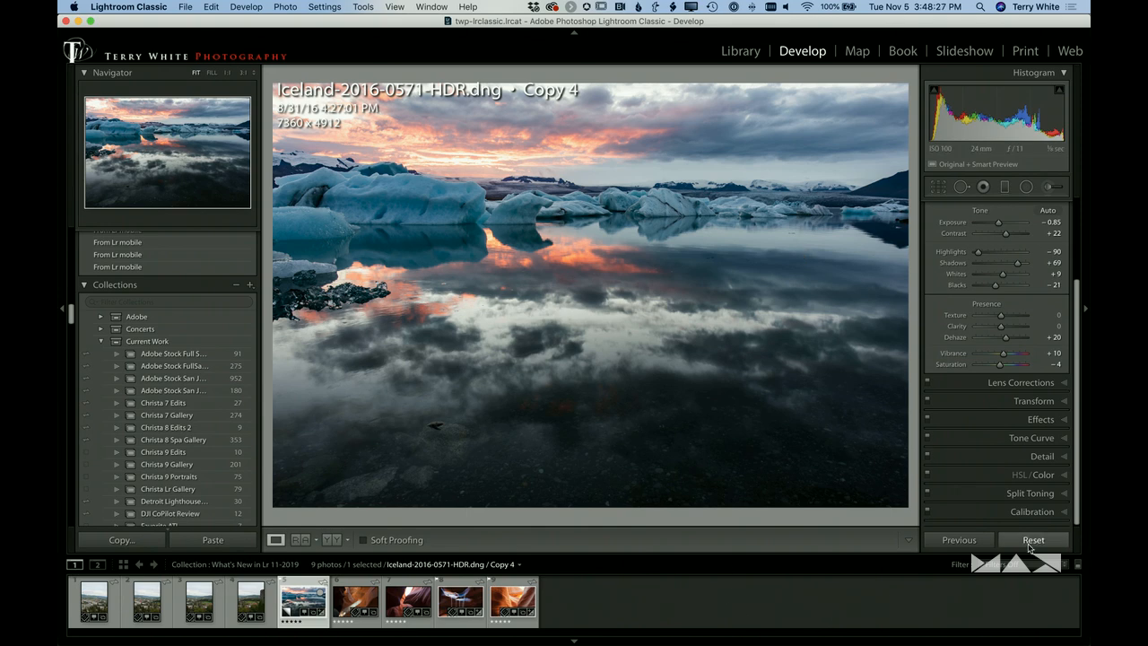
Add a graduated filter from the photo's top edge down to the iceberg waterline and set its Exposure to −0.49
click(1005, 187)
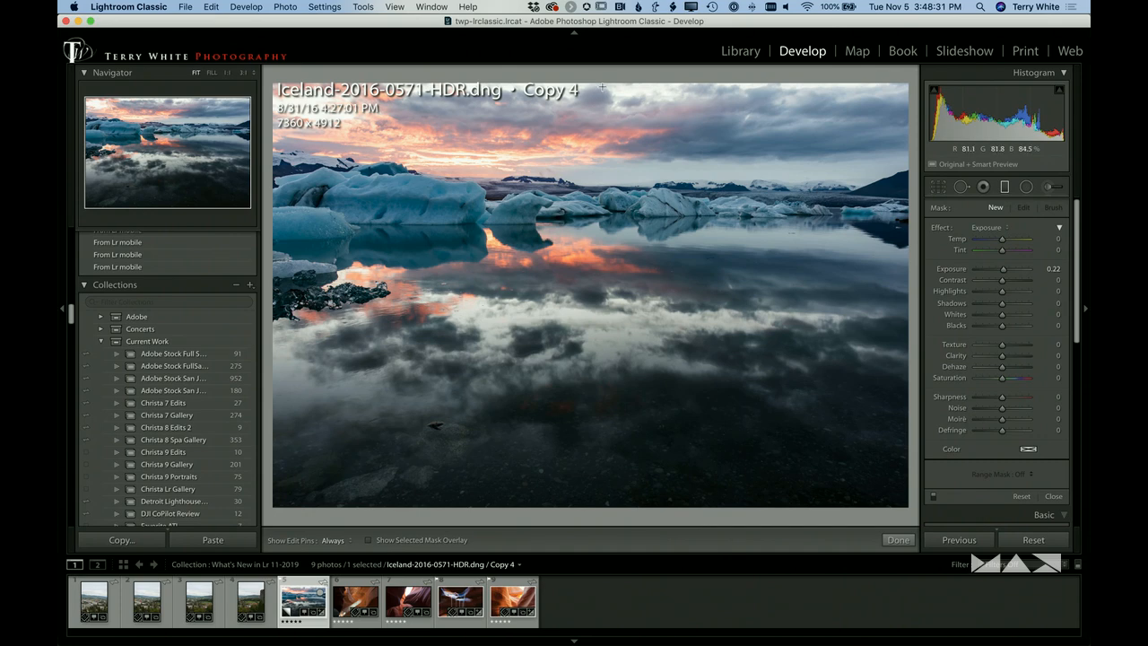
click(998, 227)
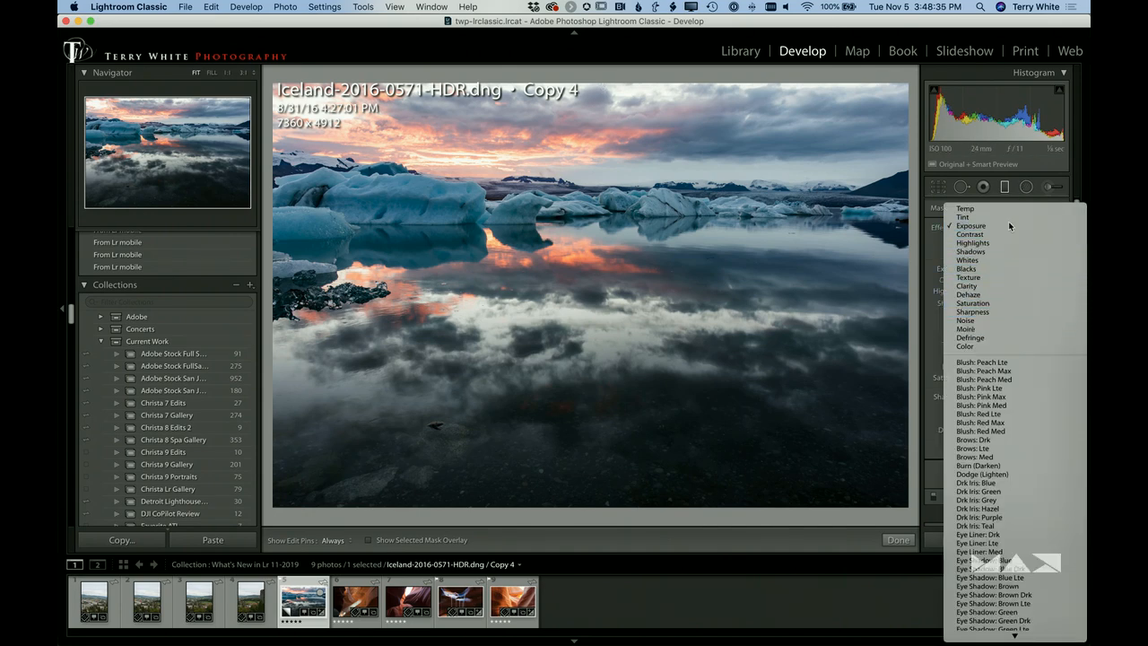
click(1012, 225)
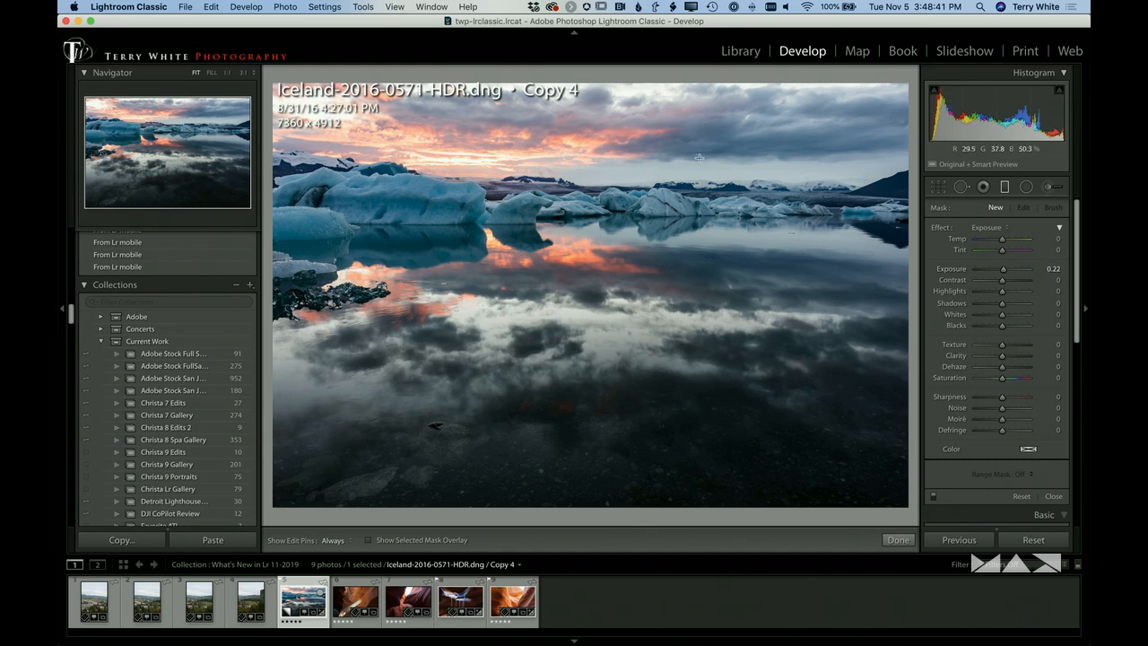
drag(597, 83, 597, 219)
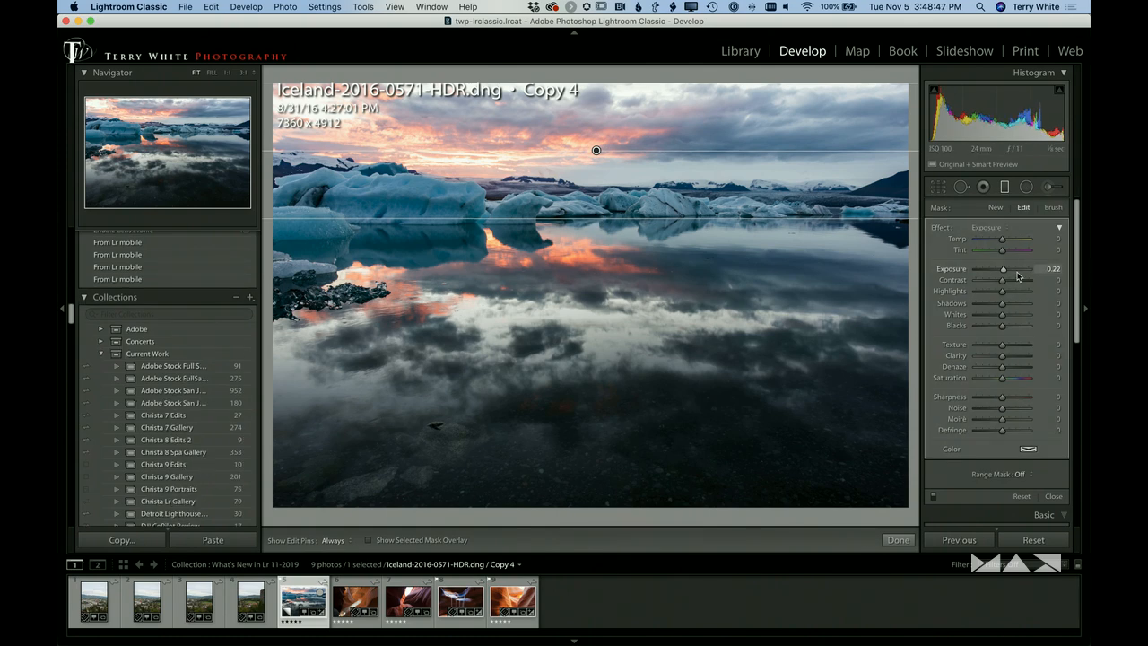
mouse_move(1005, 273)
mouse_down()
mouse_move(1015, 274)
mouse_move(1000, 274)
mouse_up()
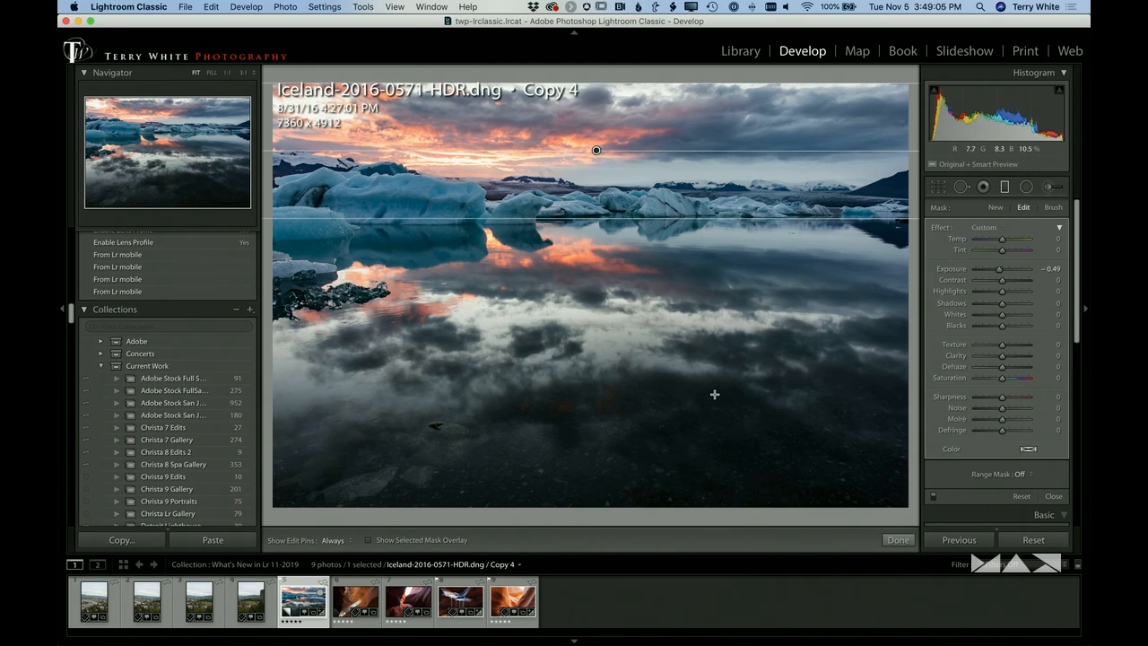
Brush a Shadows adjustment onto the dark foreground water, with Shadows at 30 and Exposure at 0.03
click(1046, 188)
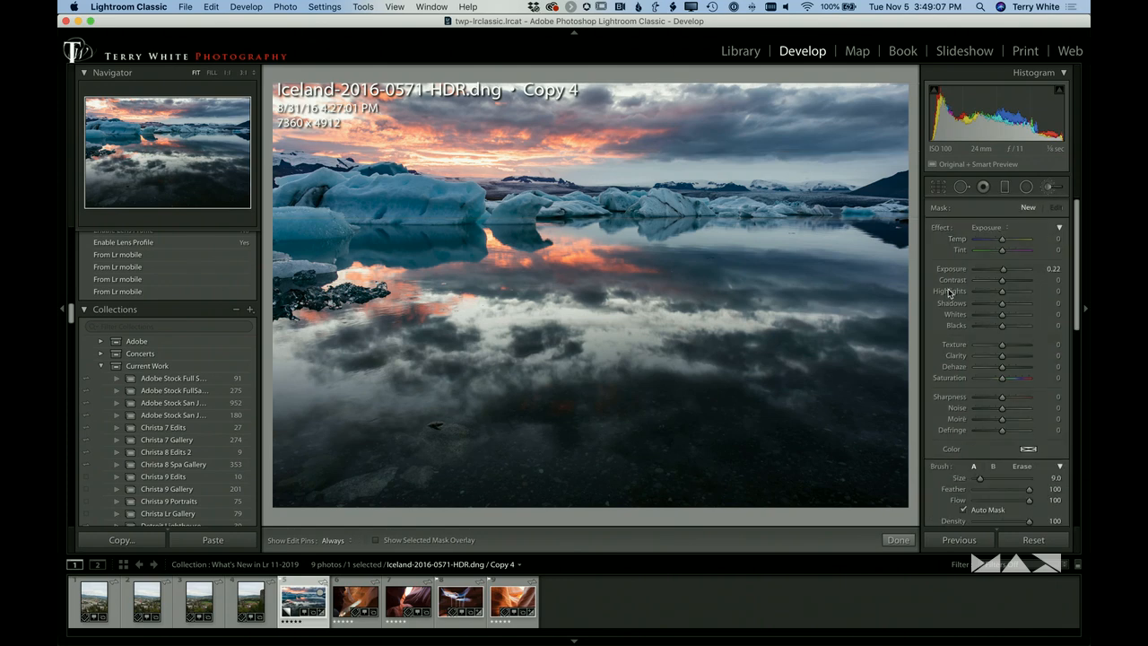
click(984, 227)
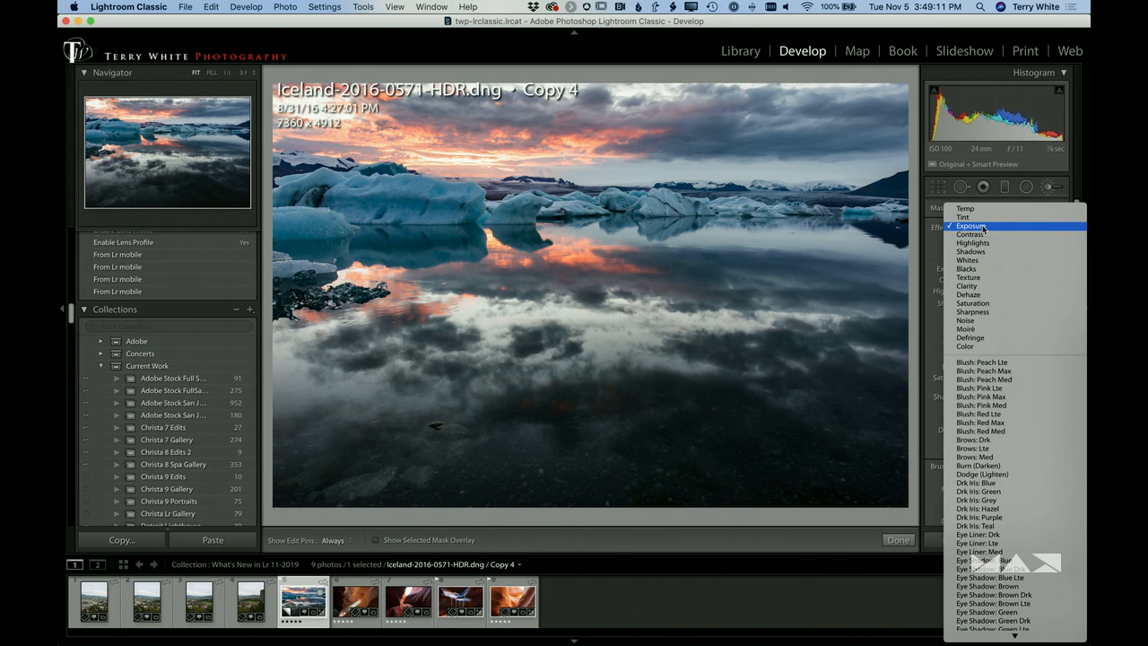
click(996, 252)
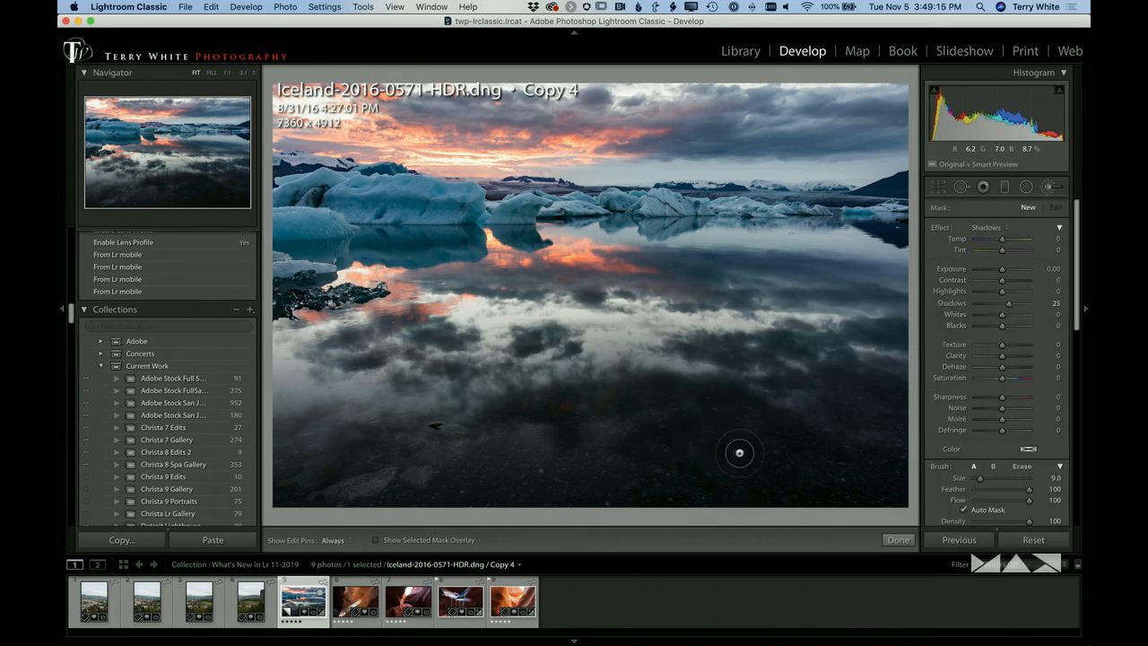
key(h)
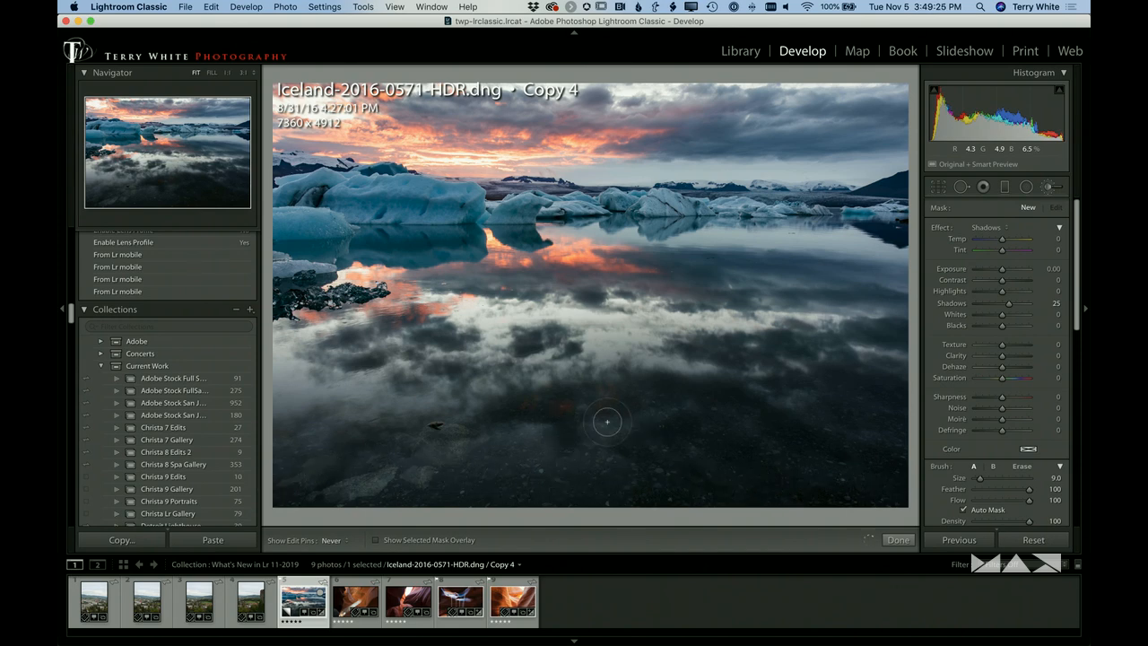
click(743, 454)
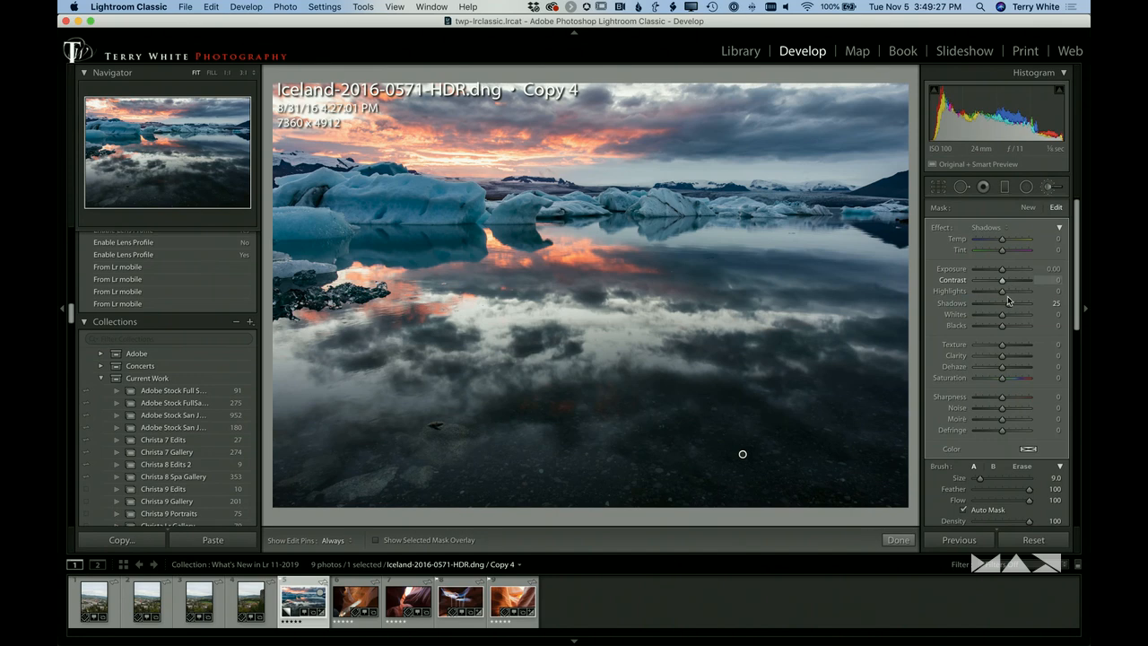
drag(1018, 310, 1001, 271)
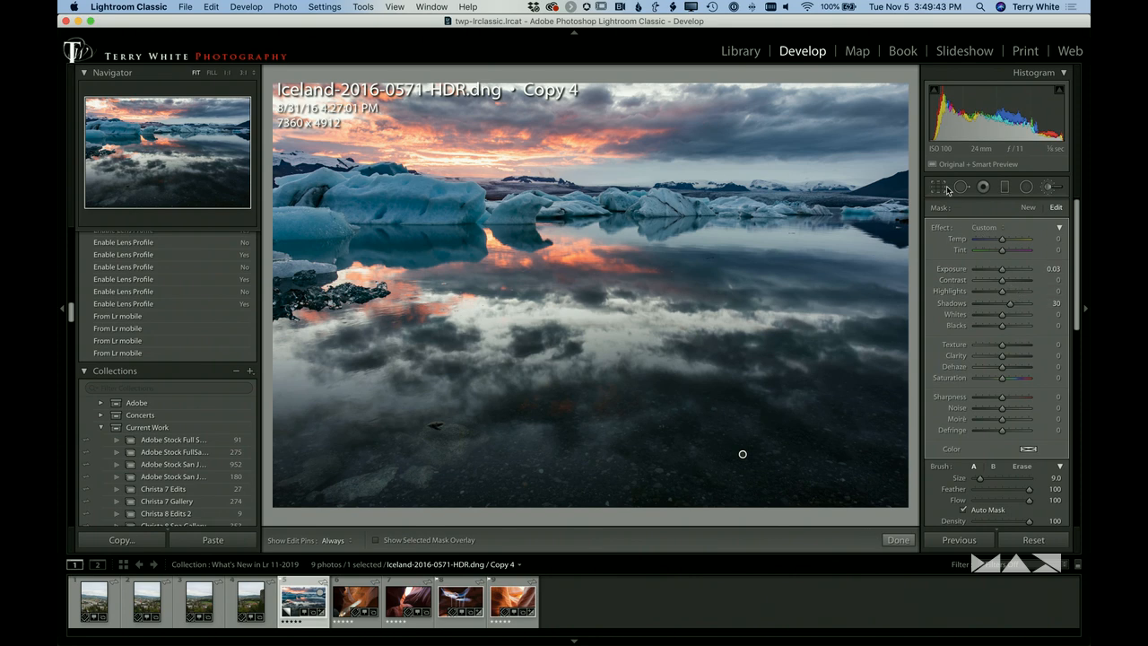
key(r)
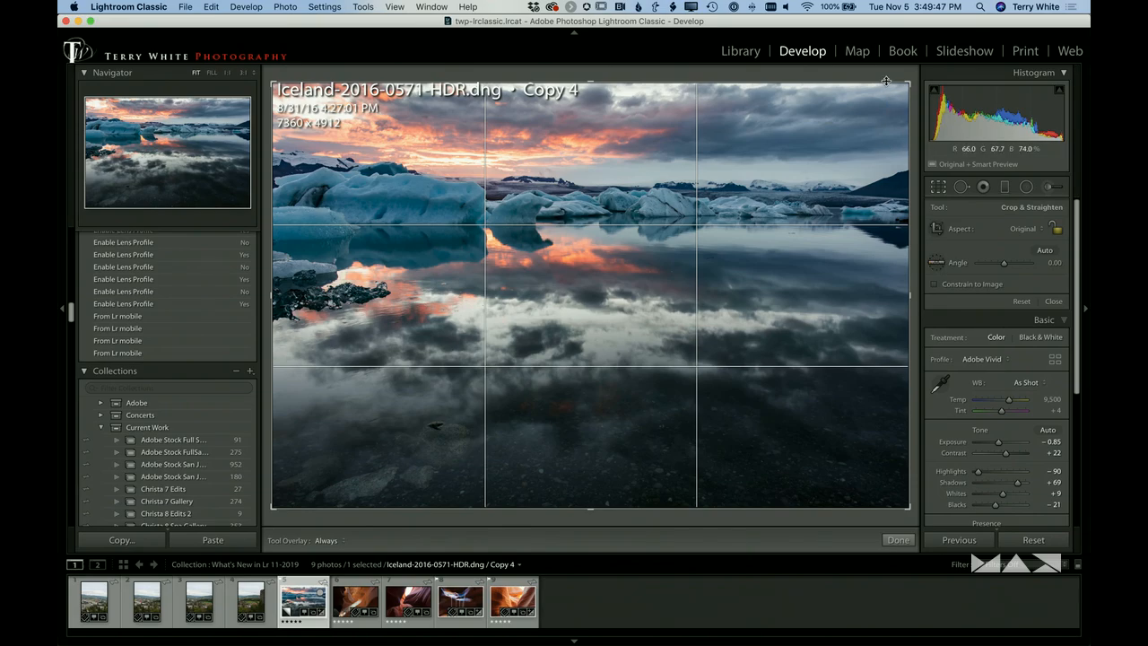
drag(913, 79, 925, 104)
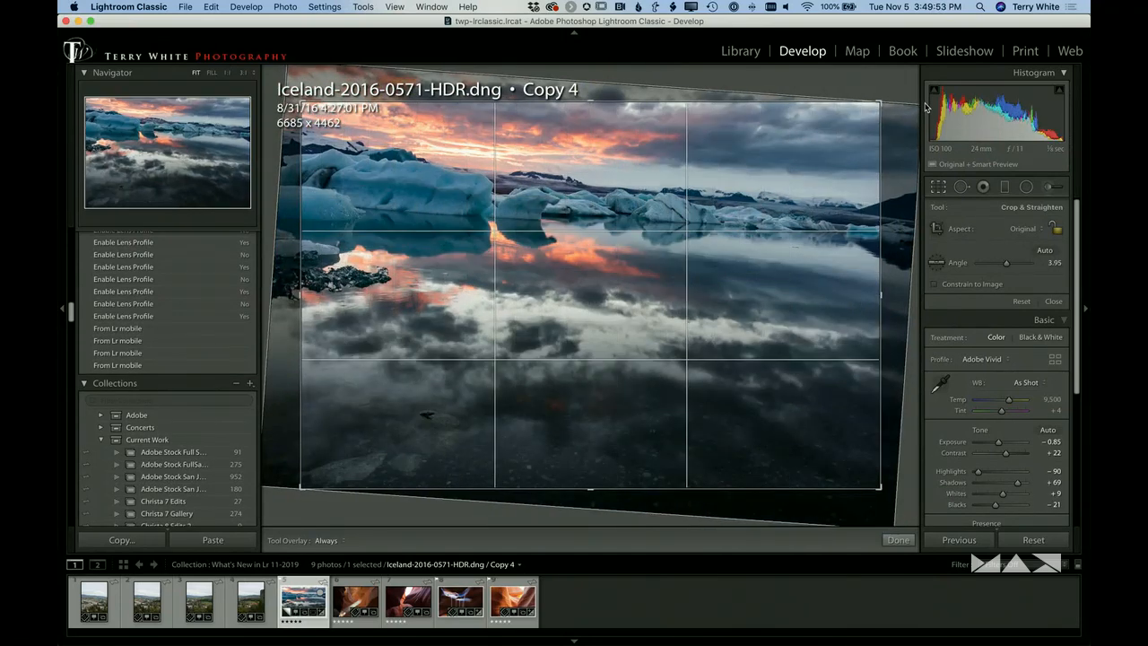
key(Escape)
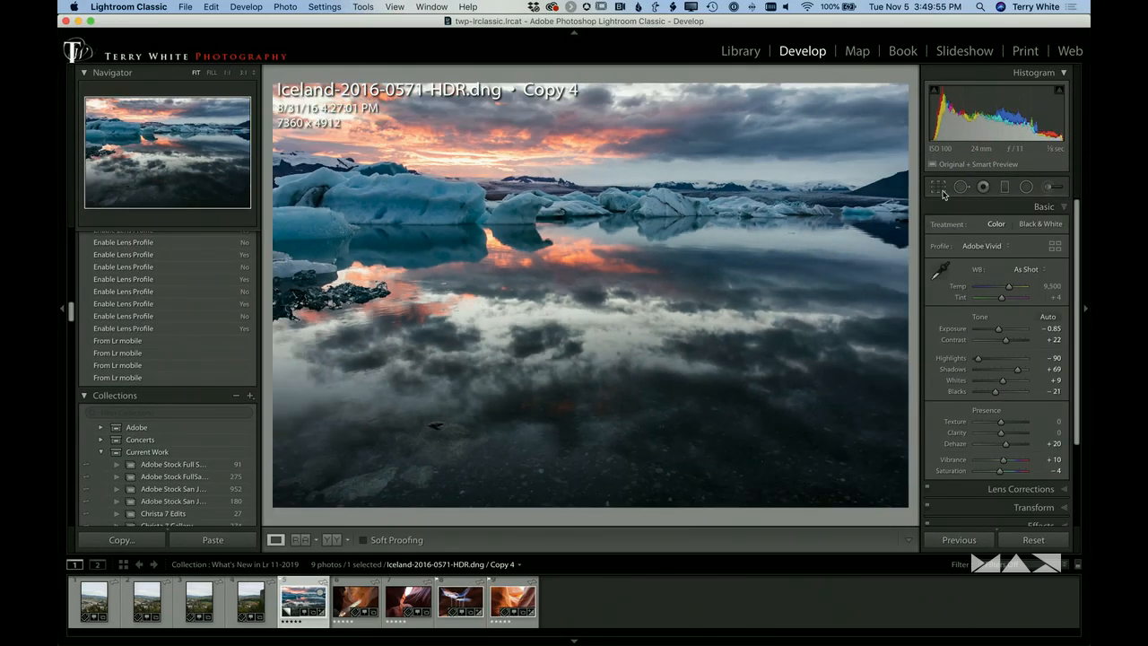
Straighten the Iceland photo along the iceberg waterline, apply the crop and show the result full screen
key(r)
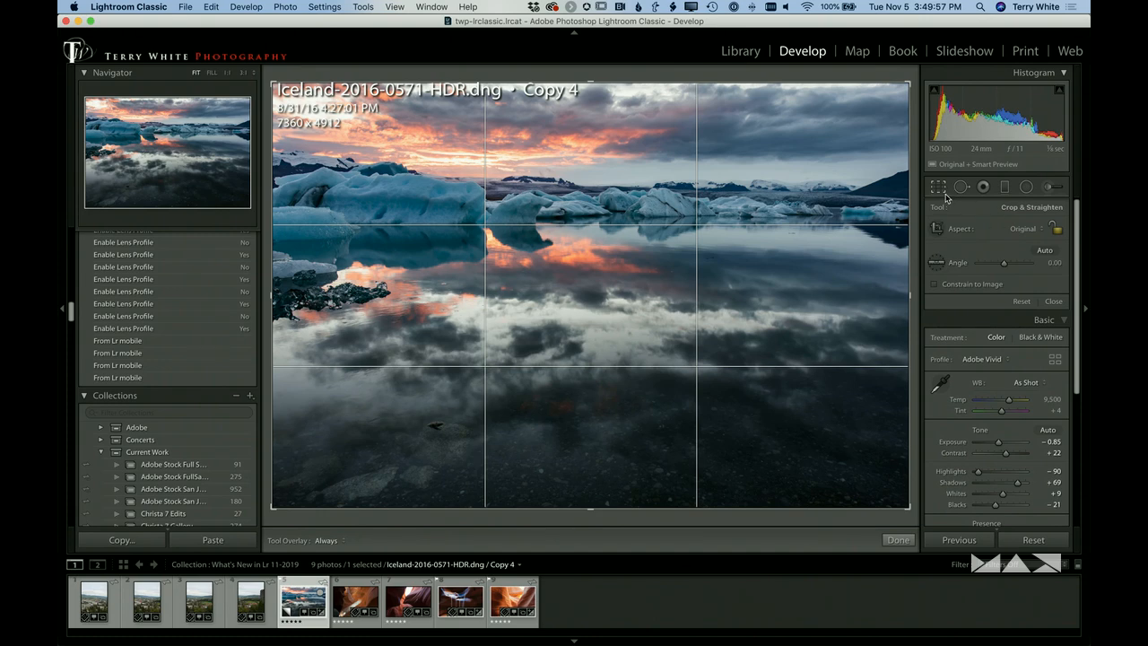
click(937, 266)
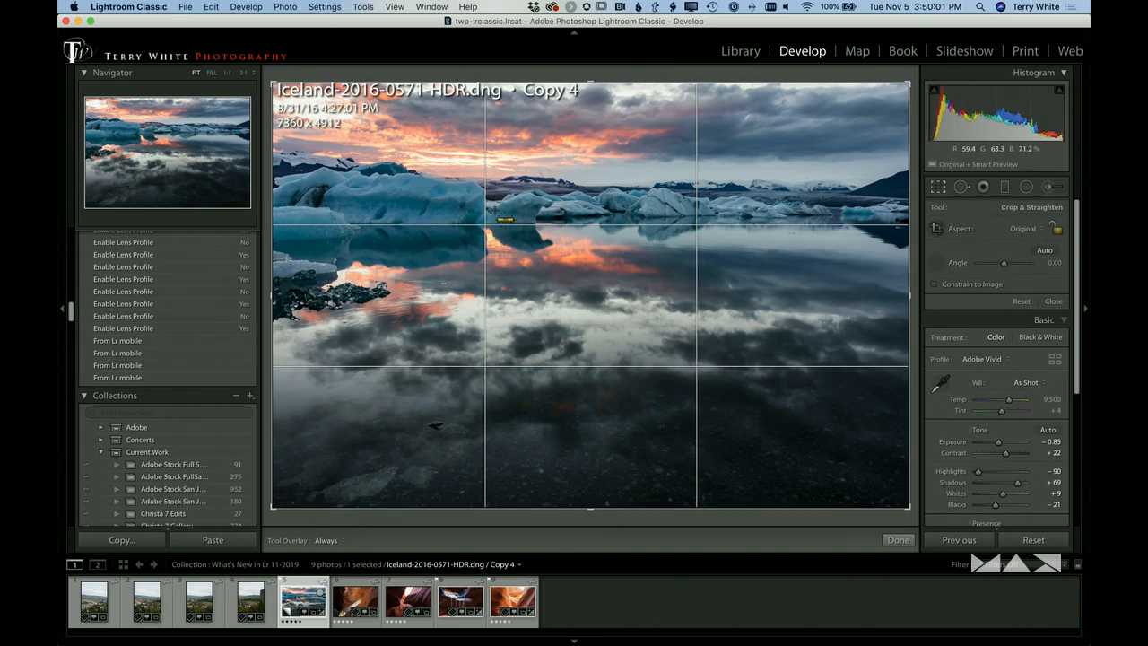
drag(544, 213, 850, 217)
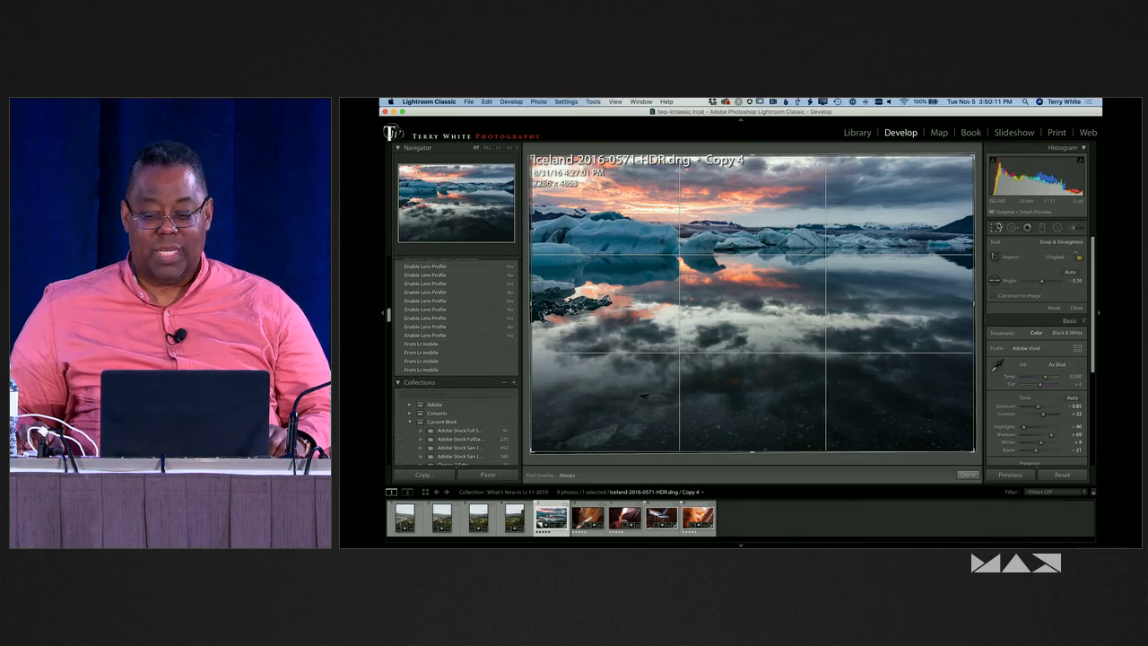
click(938, 187)
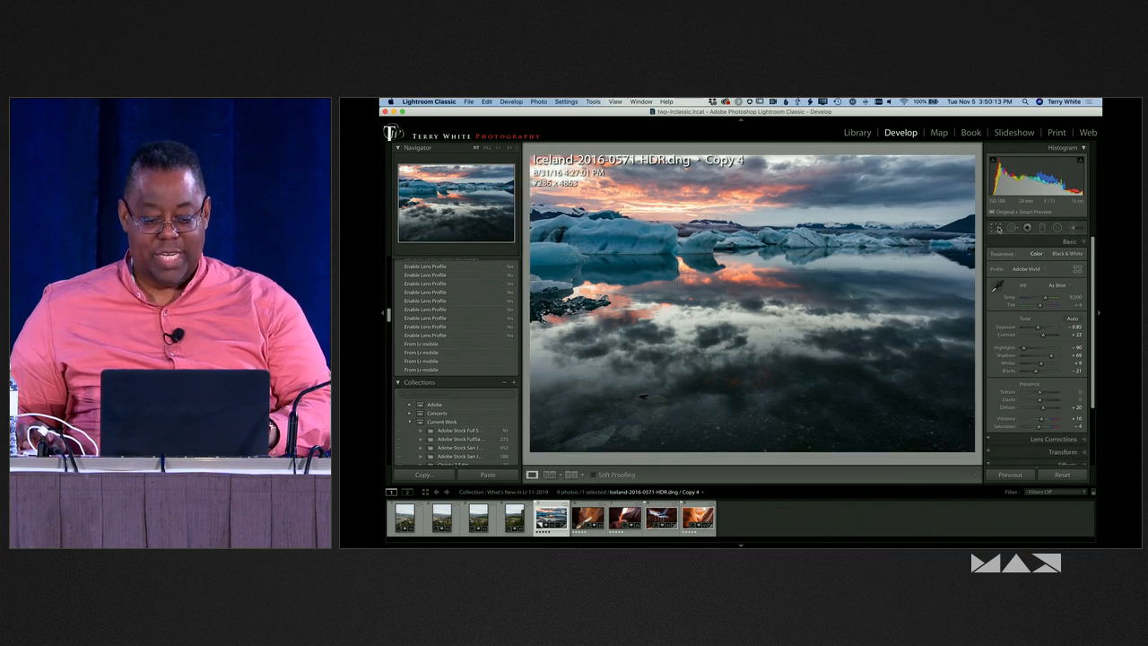
key(f)
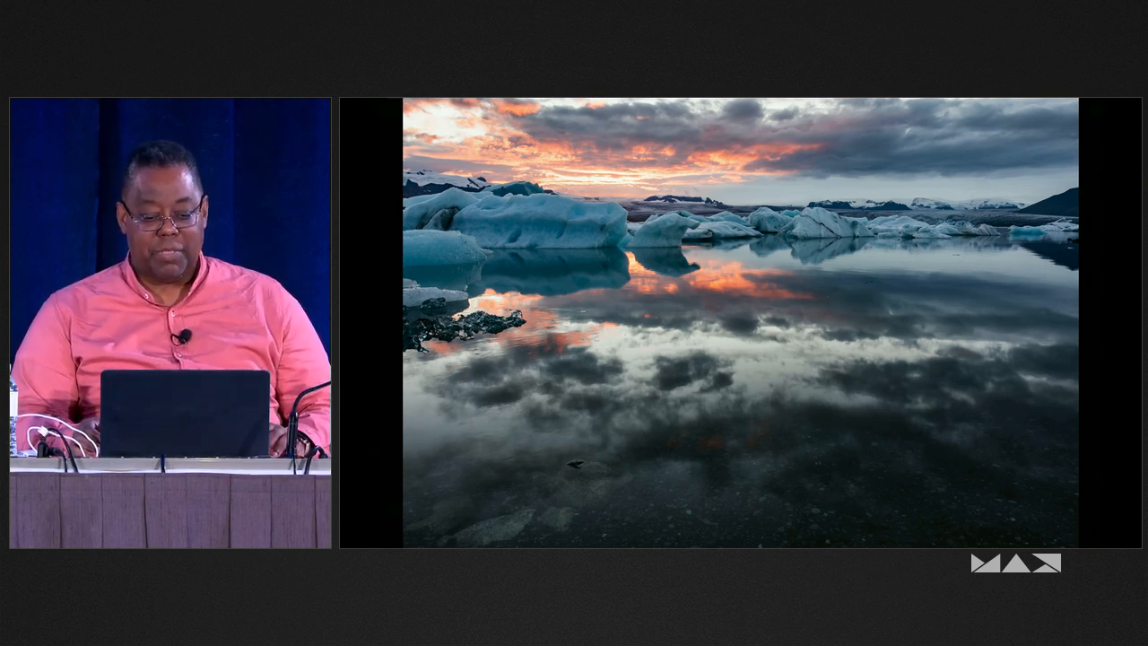
Return to the Library grid, collapse the From Lr mobile collection set and open the Develop Demo collection
key(g)
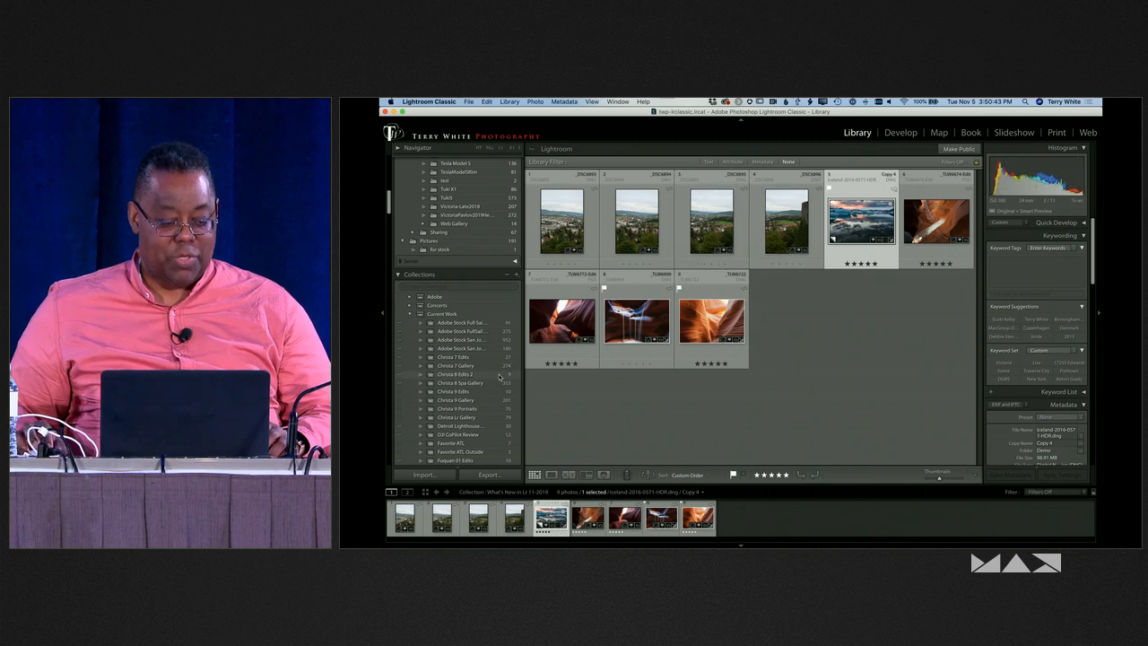
scroll(483, 379, down, 5)
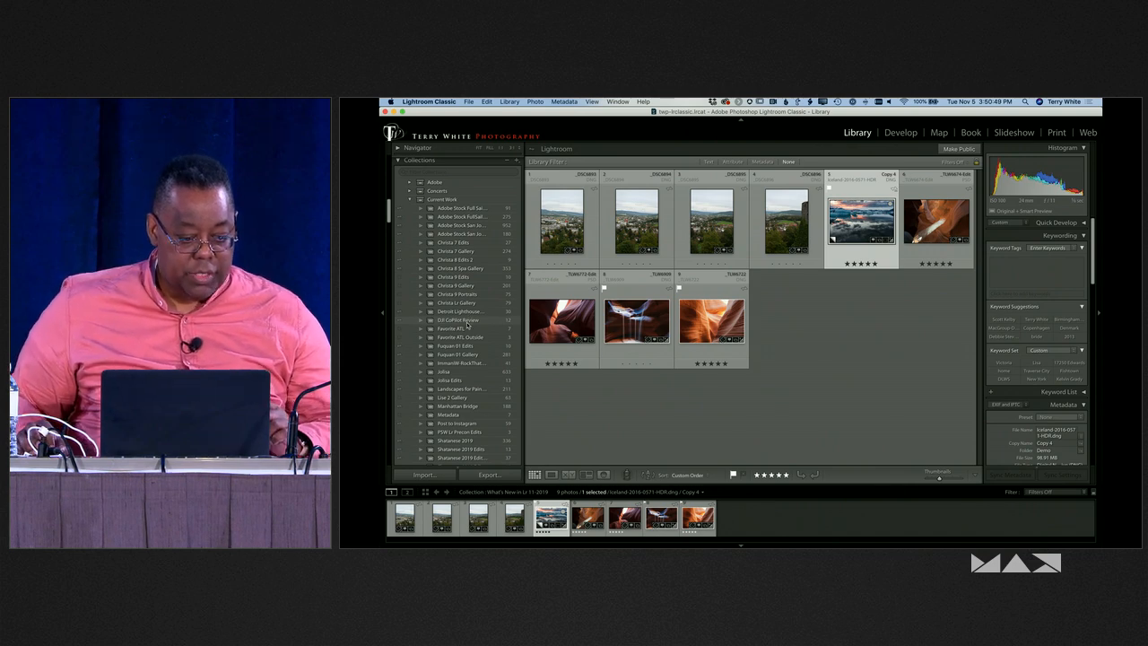
scroll(467, 324, down, 15)
scroll(467, 324, up, 4)
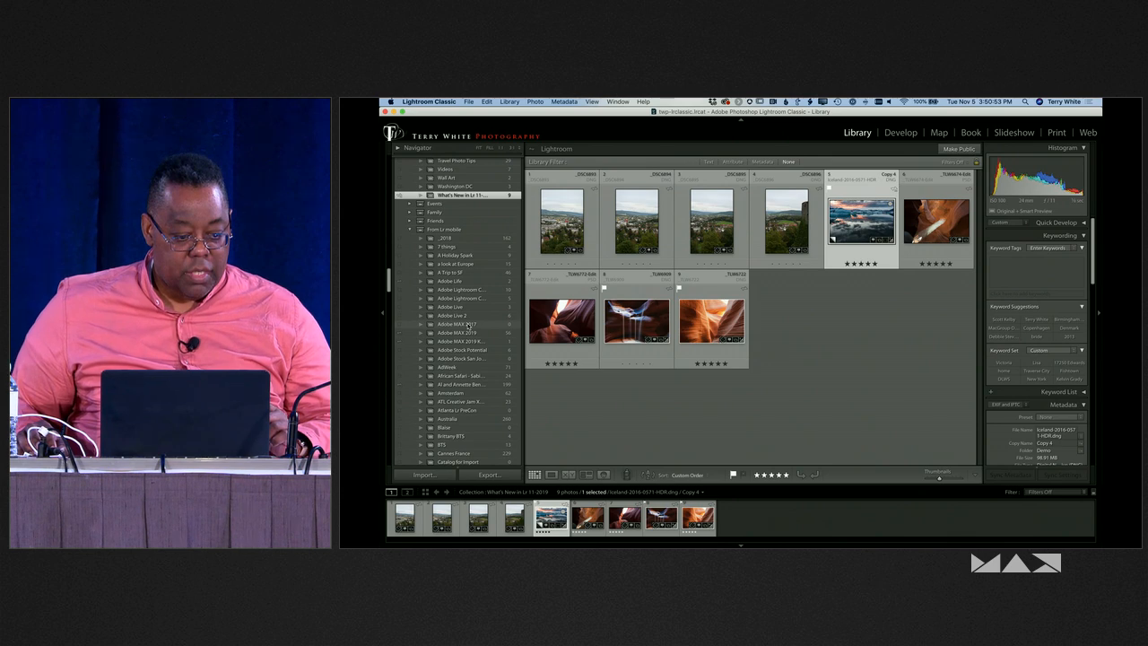
scroll(468, 326, up, 1)
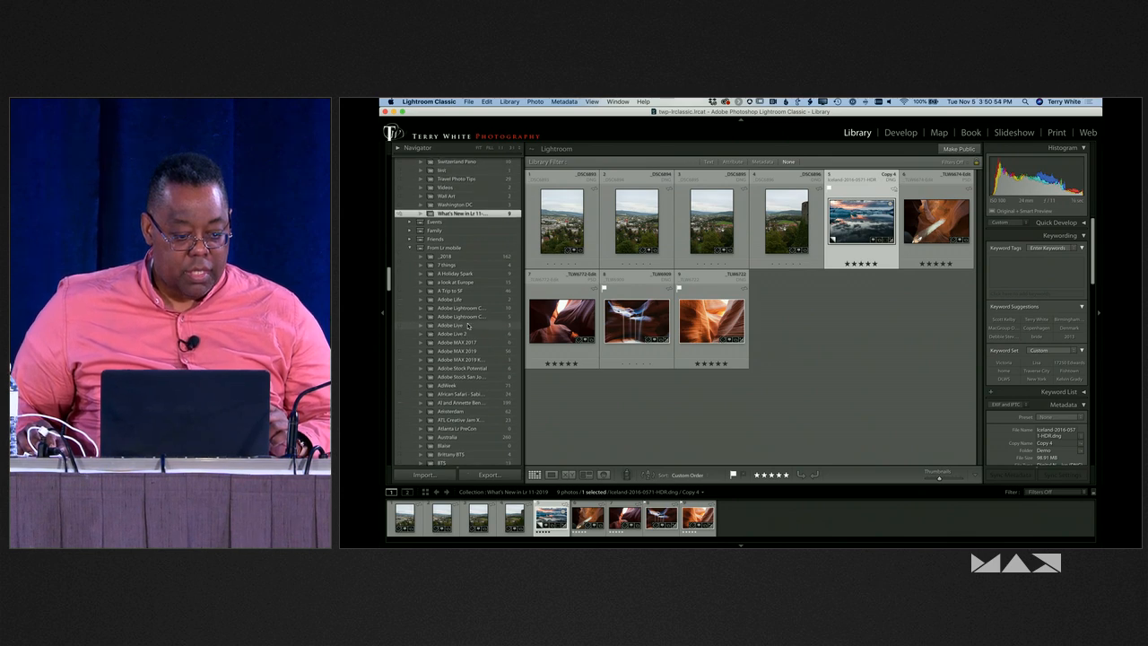
click(409, 253)
scroll(487, 231, up, 10)
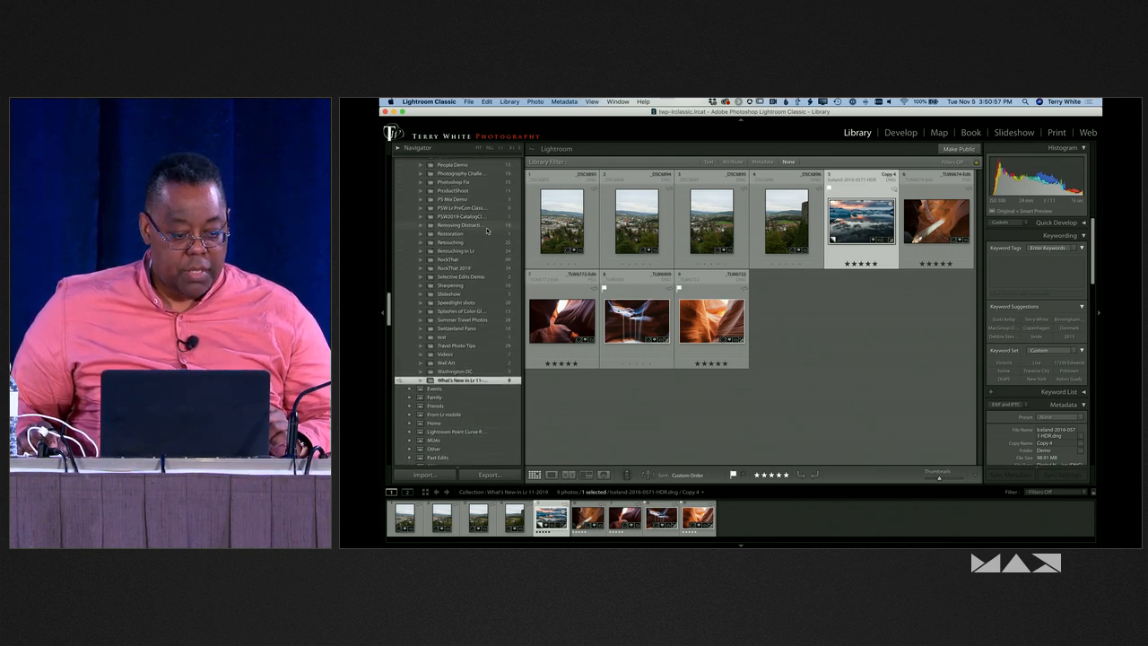
scroll(484, 253, up, 4)
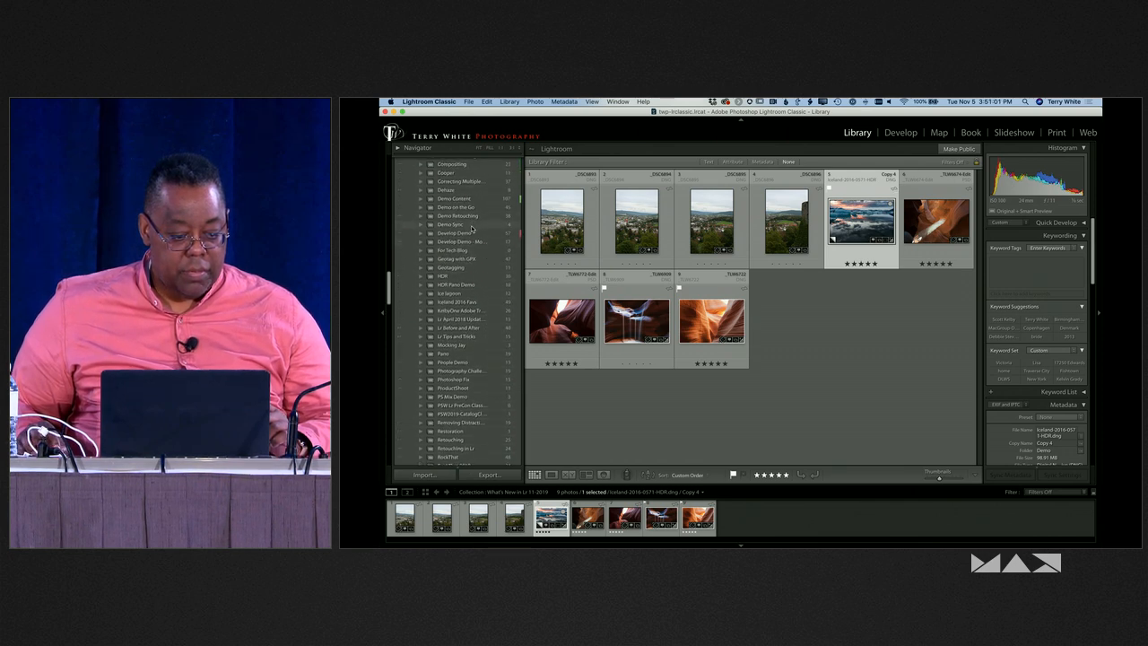
click(454, 234)
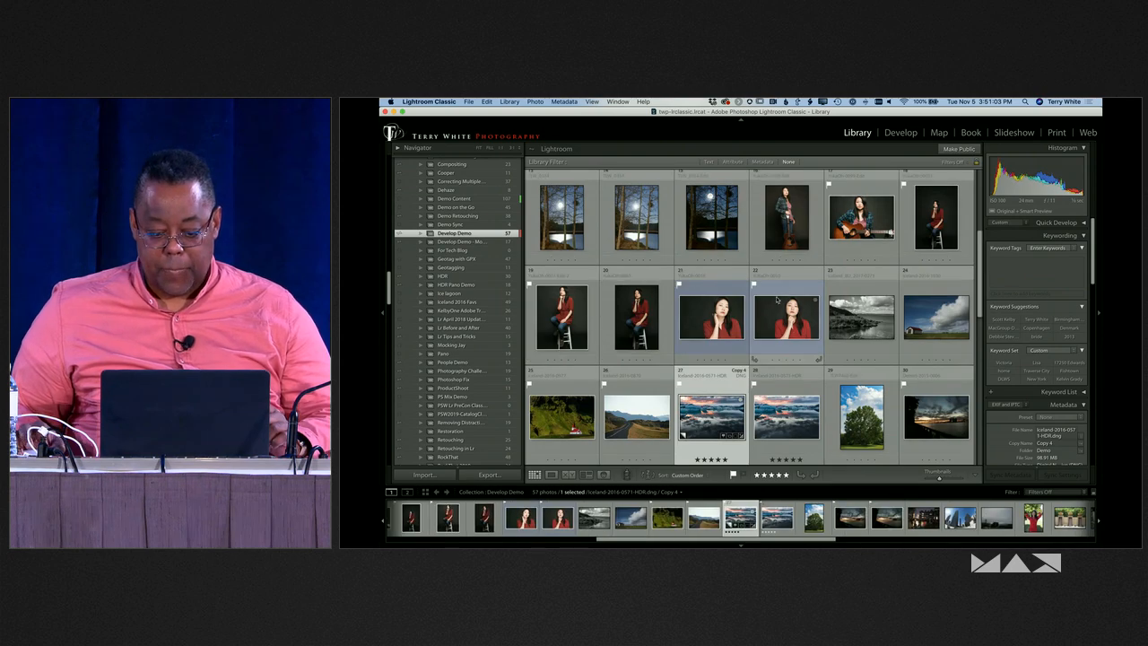
Open the black-and-white photo Iceland_BU_2017-0273.dng in Develop and reset its adjustments
scroll(785, 303, down, 8)
scroll(784, 300, up, 4)
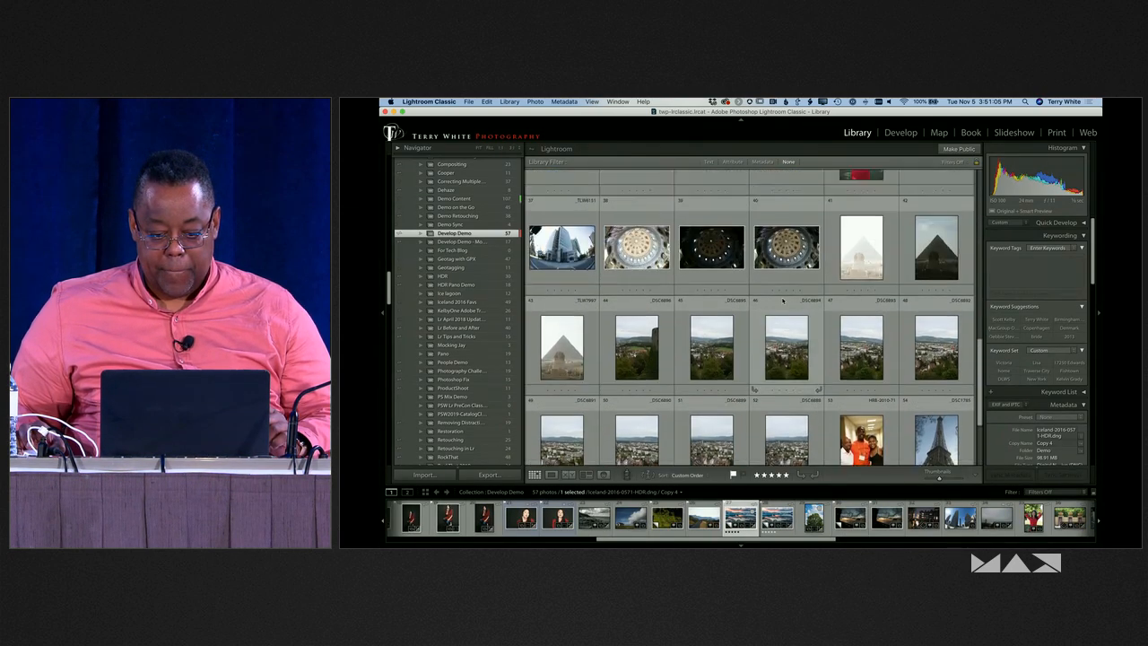
scroll(783, 300, up, 3)
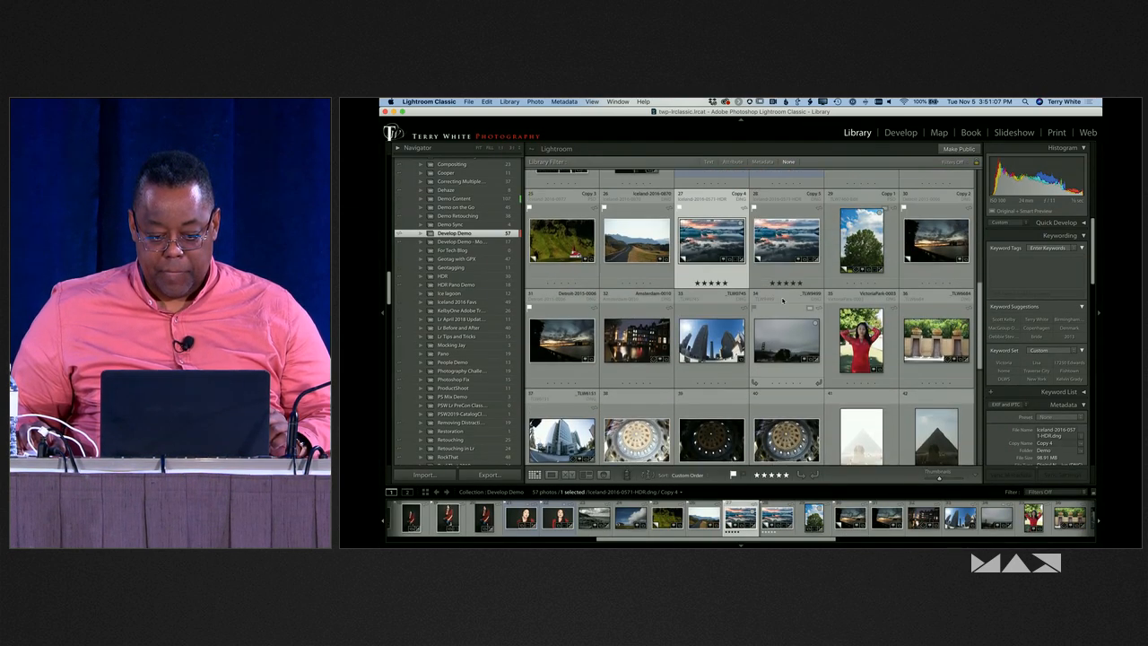
scroll(783, 300, up, 3)
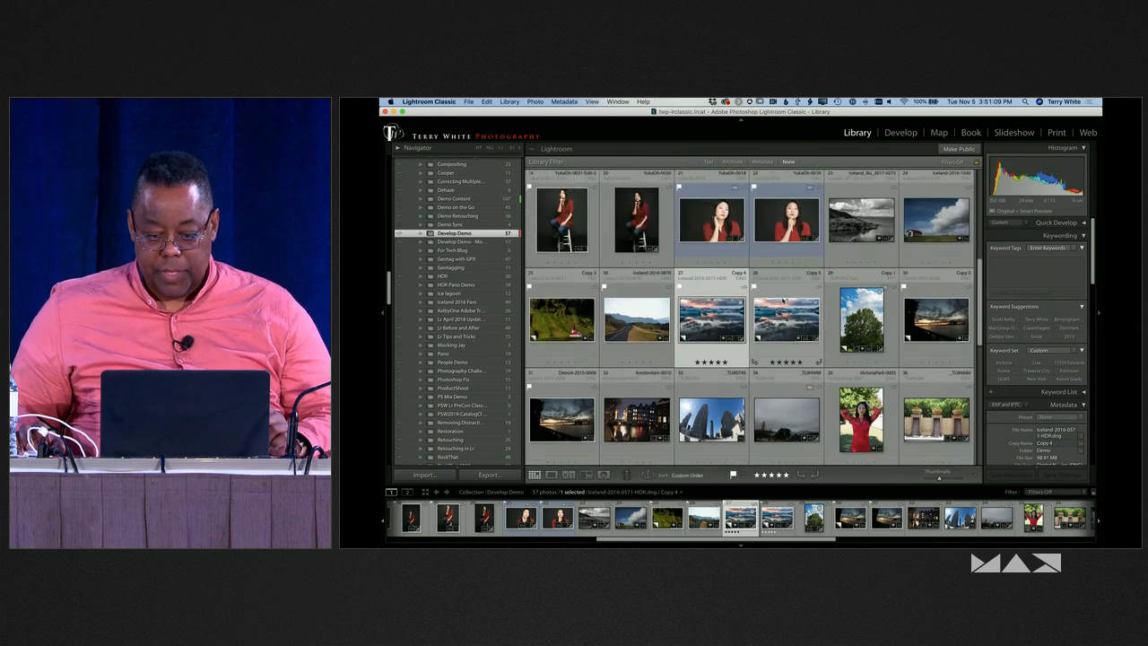
click(862, 220)
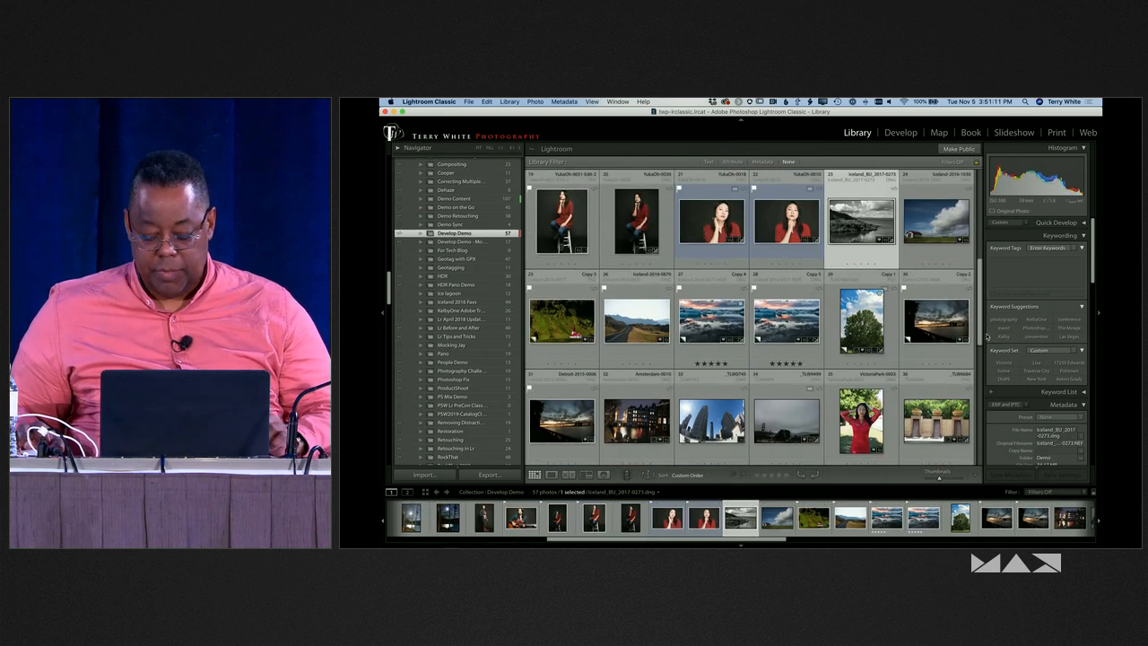
key(d)
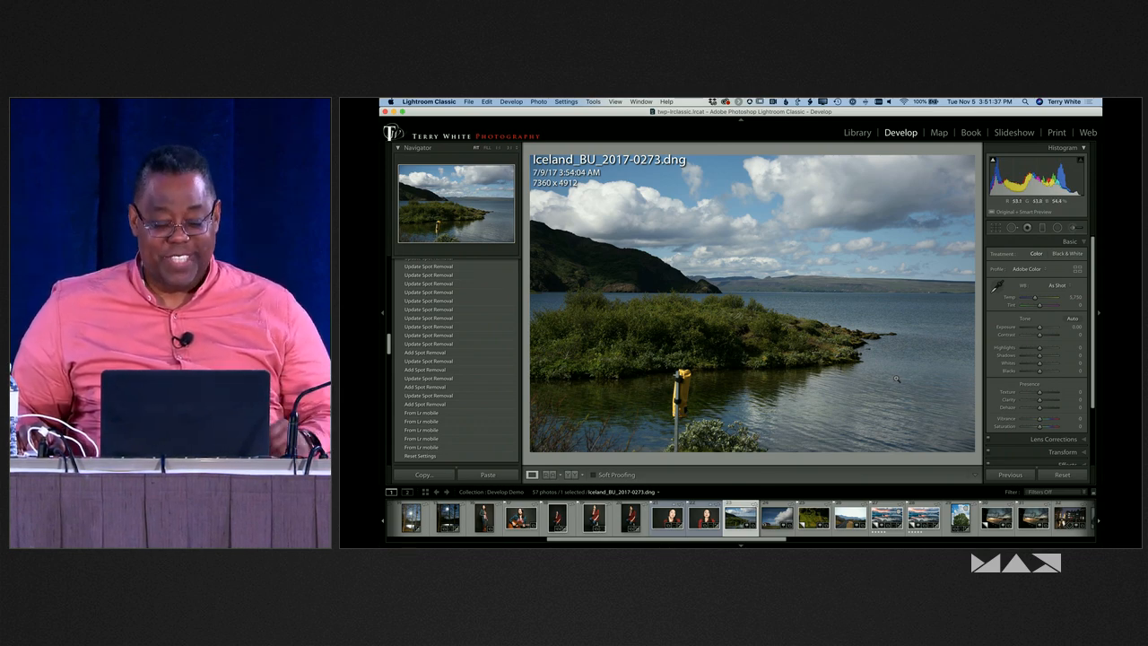
Inspect the water beside the shoreline up close and activate the Spot Removal tool on the lake photo
click(895, 379)
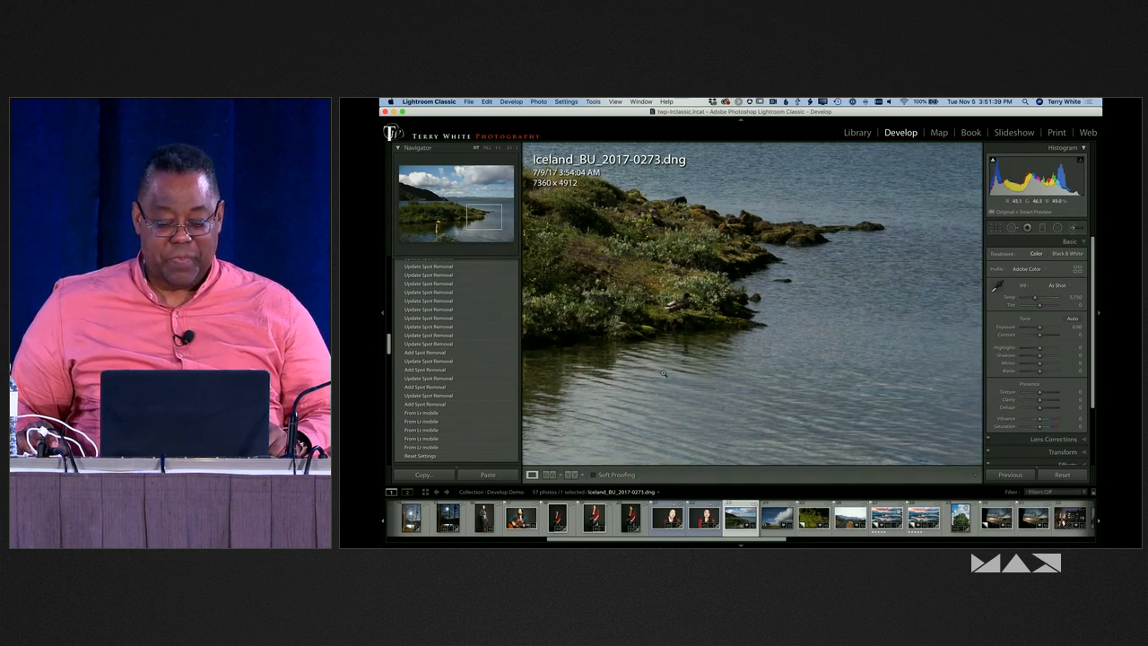
click(660, 368)
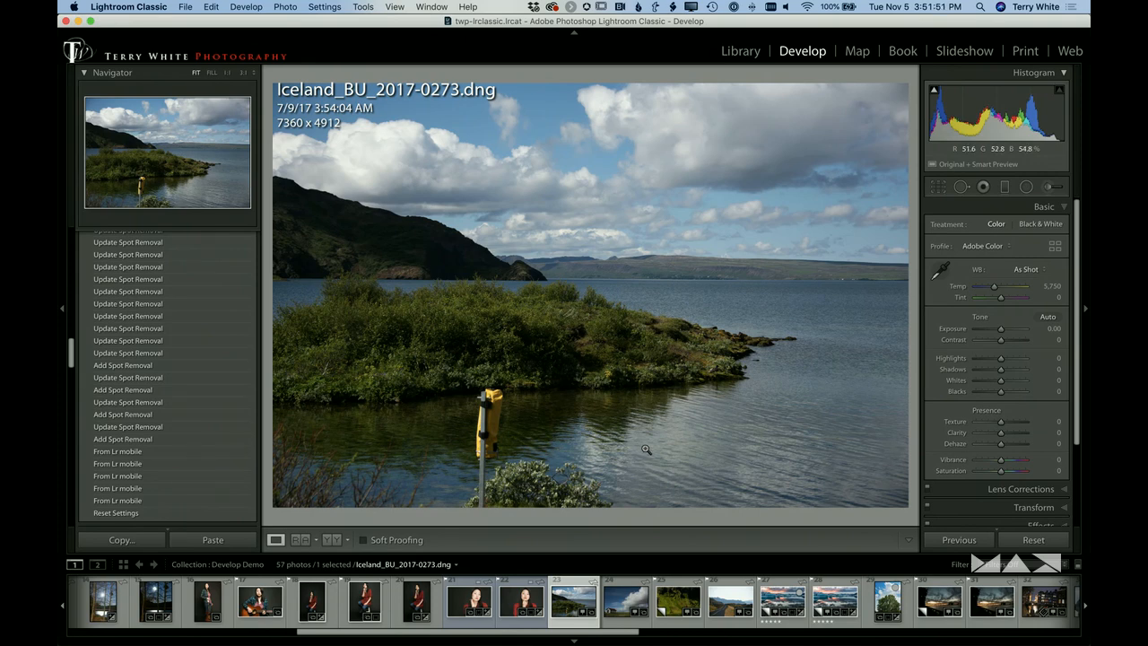
click(961, 188)
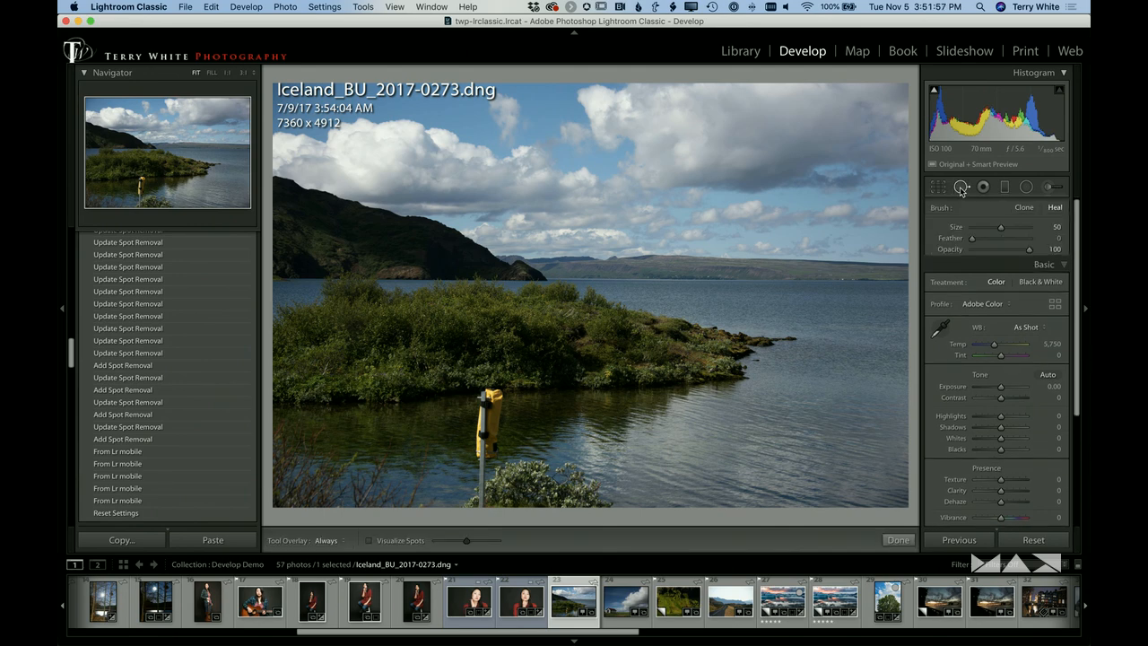
Switch to Lightroom, return to the photo grid and open the Develop Demo album under Demo
key(super+Tab)
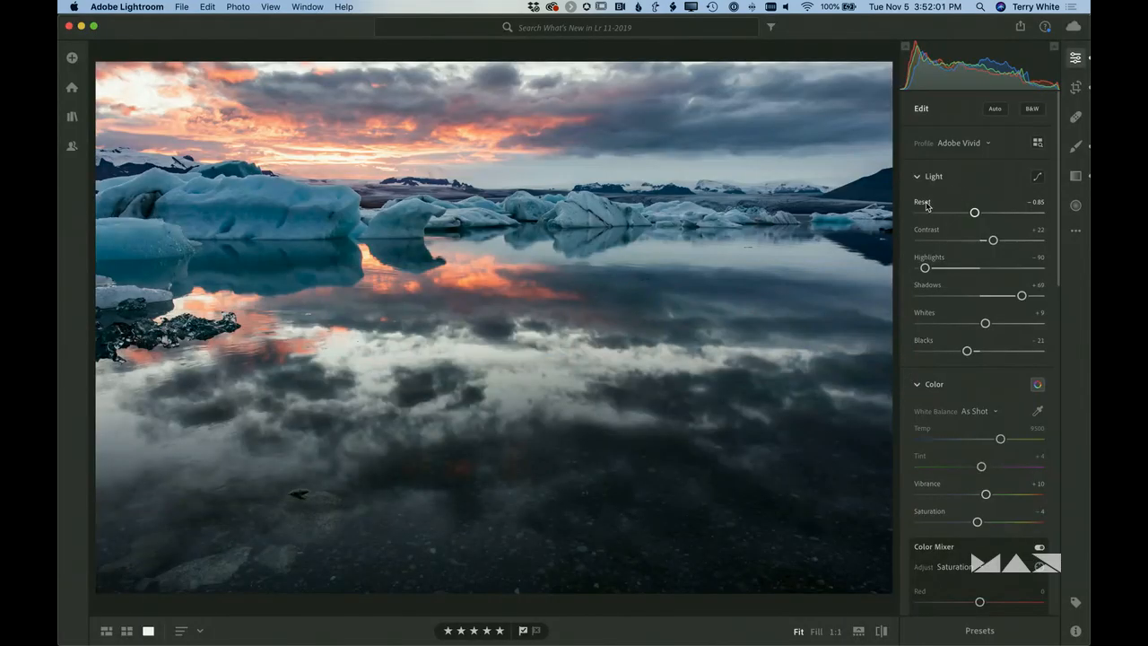
key(g)
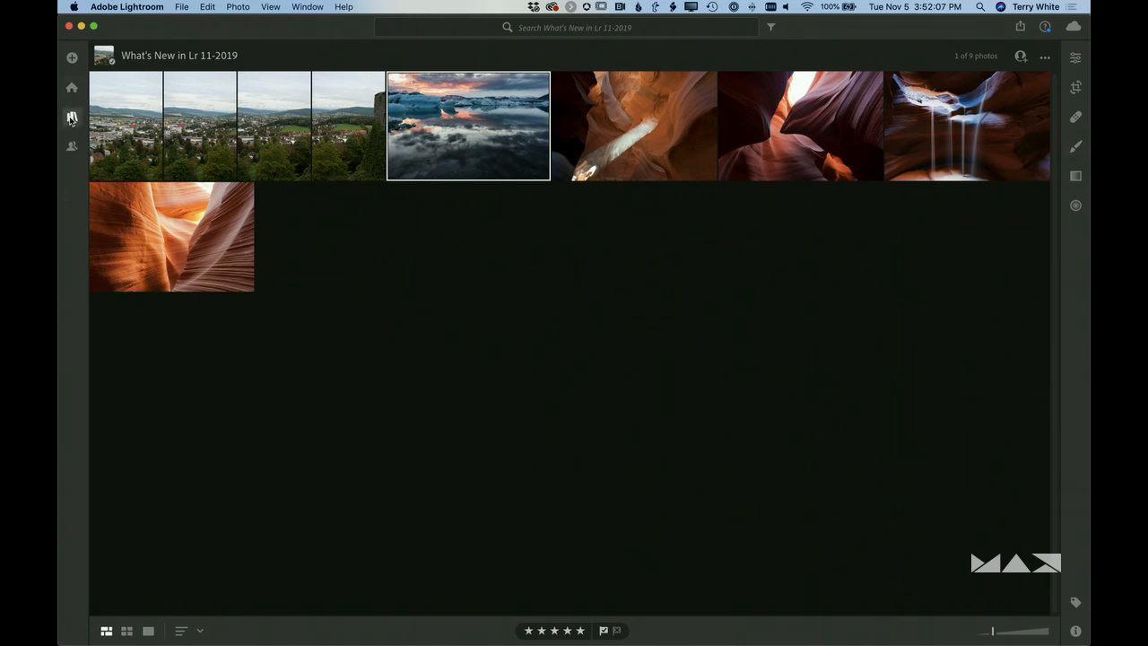
click(72, 118)
scroll(202, 480, down, 5)
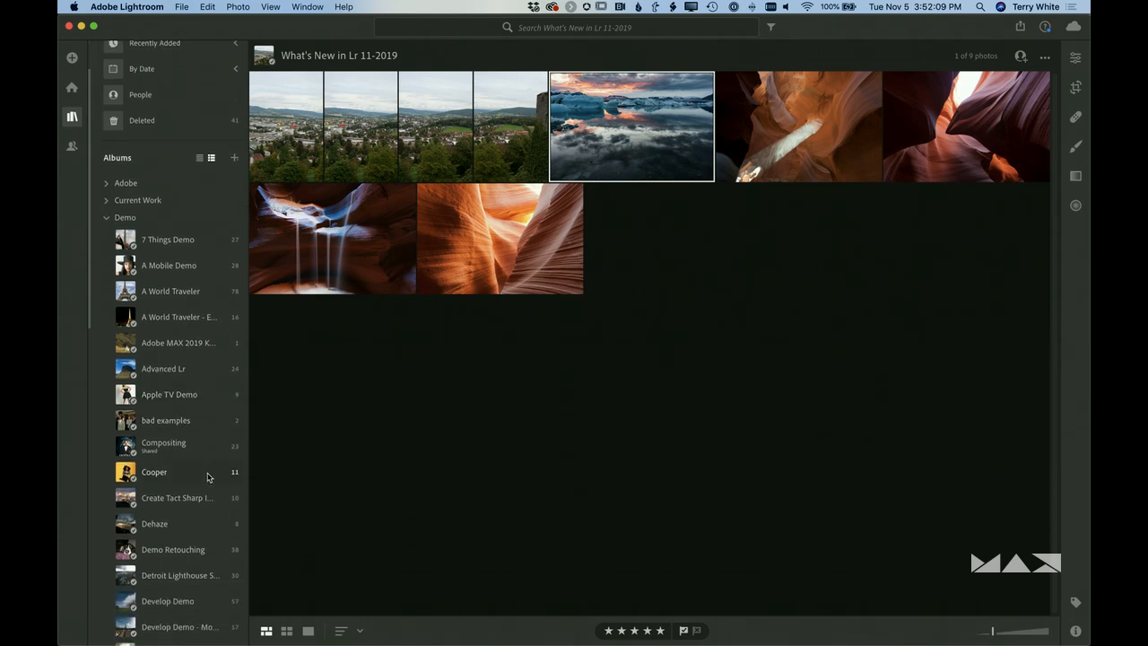
click(187, 529)
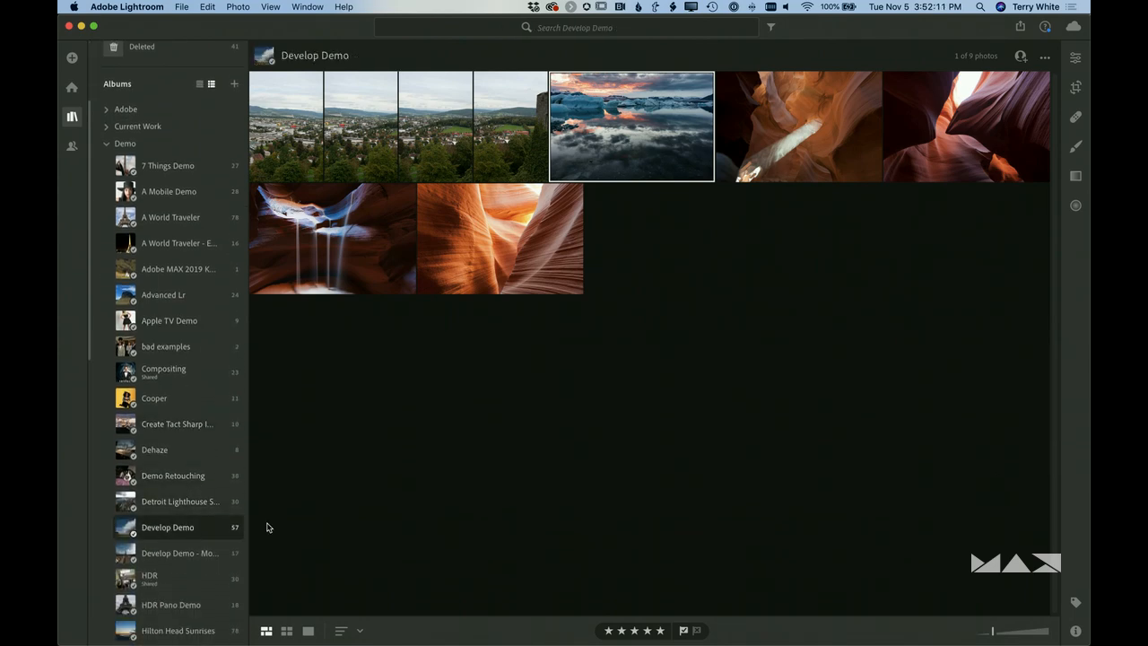
Find the lake photo with the yellow object in the album, open it in the detail view and activate the Healing Brush
scroll(753, 337, down, 5)
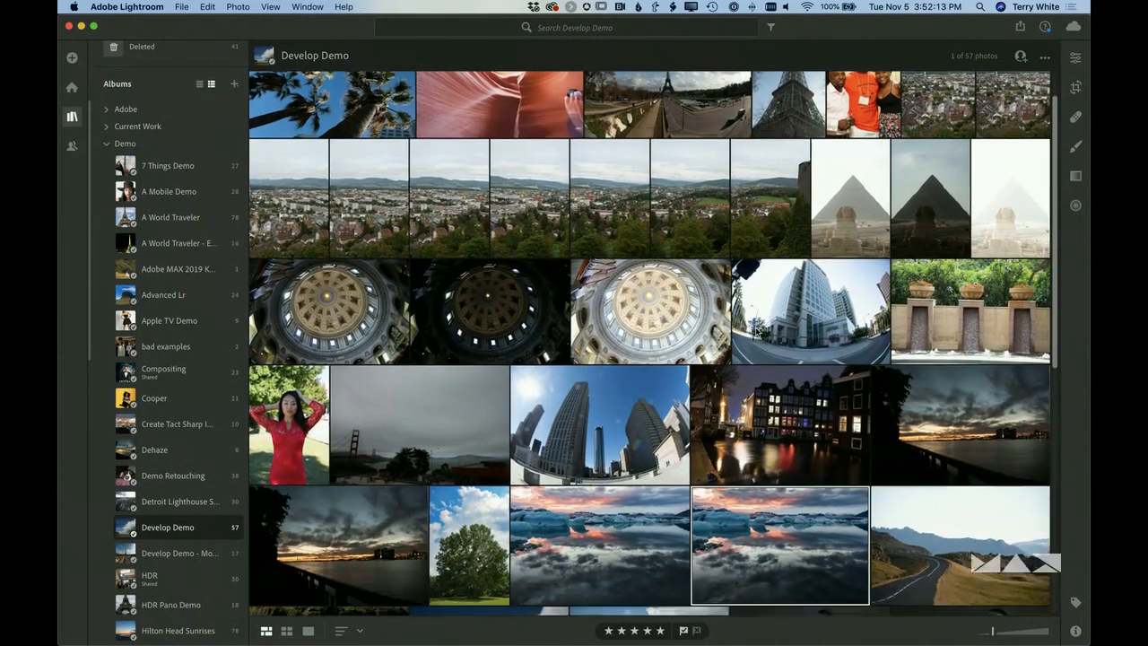
scroll(756, 333, down, 8)
scroll(756, 332, up, 14)
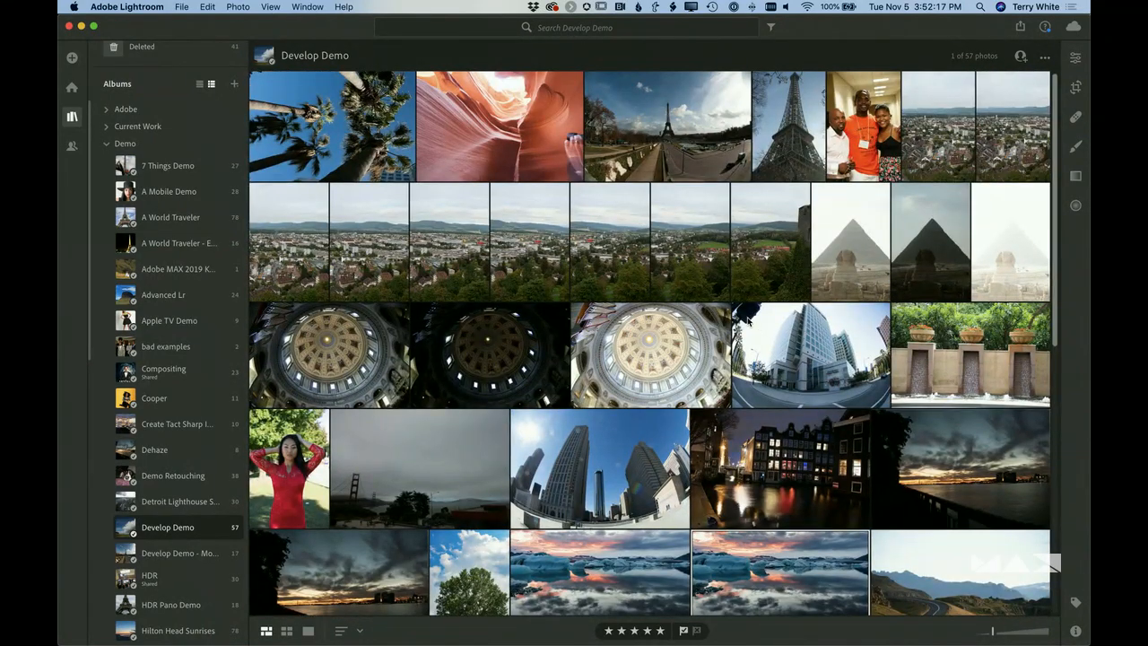
scroll(787, 353, down, 6)
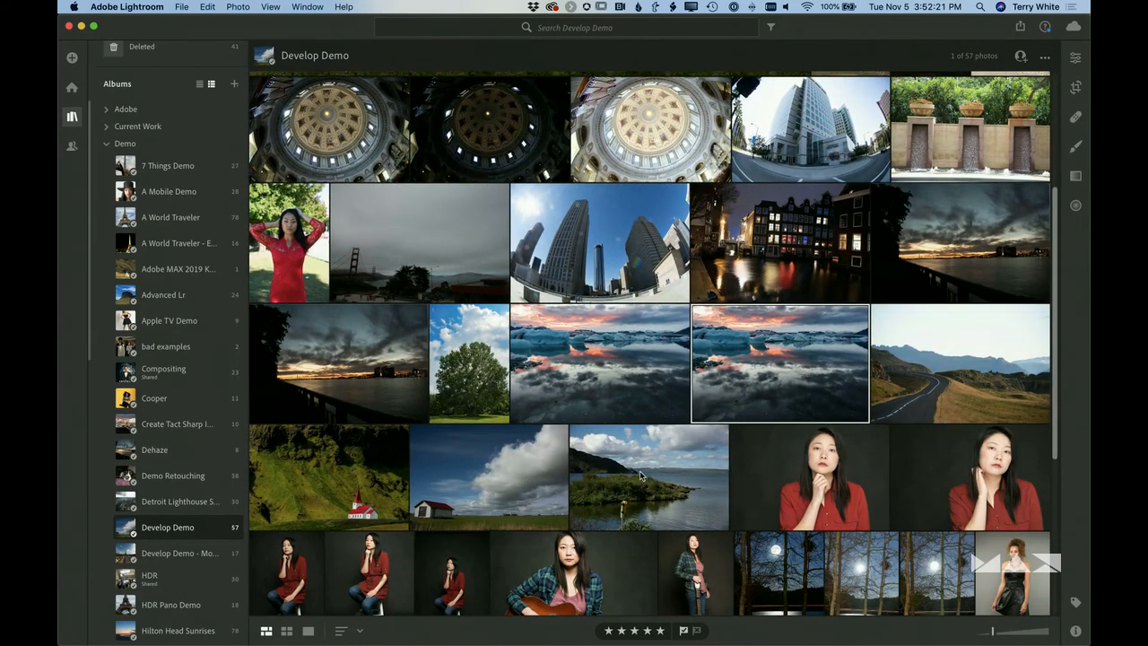
click(641, 476)
key(d)
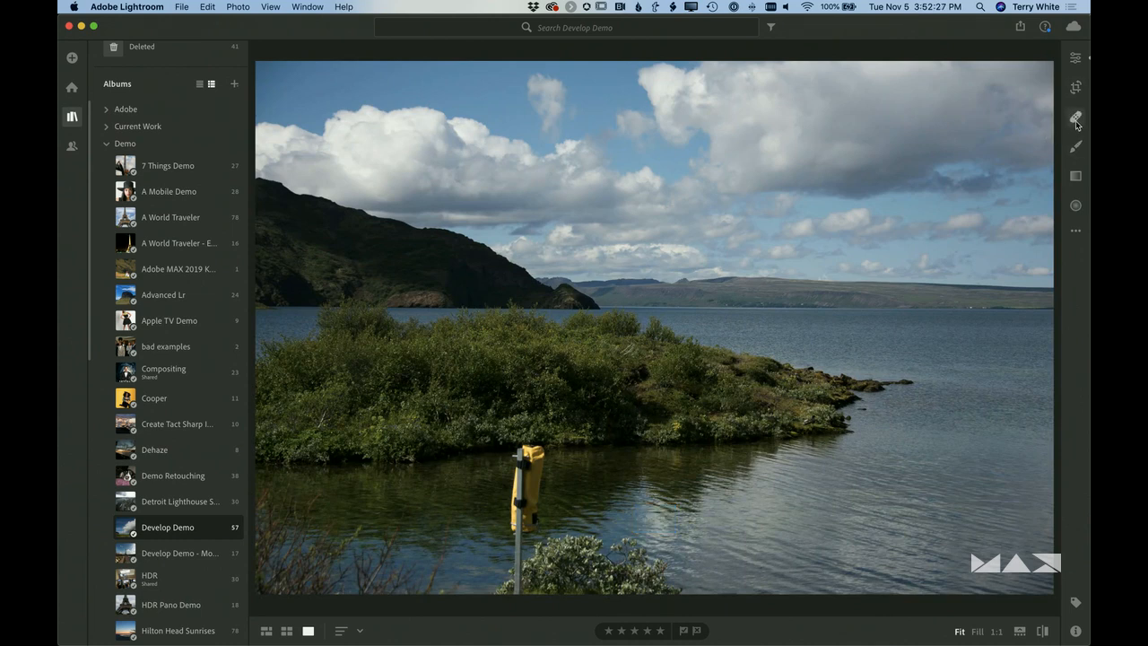
click(1077, 118)
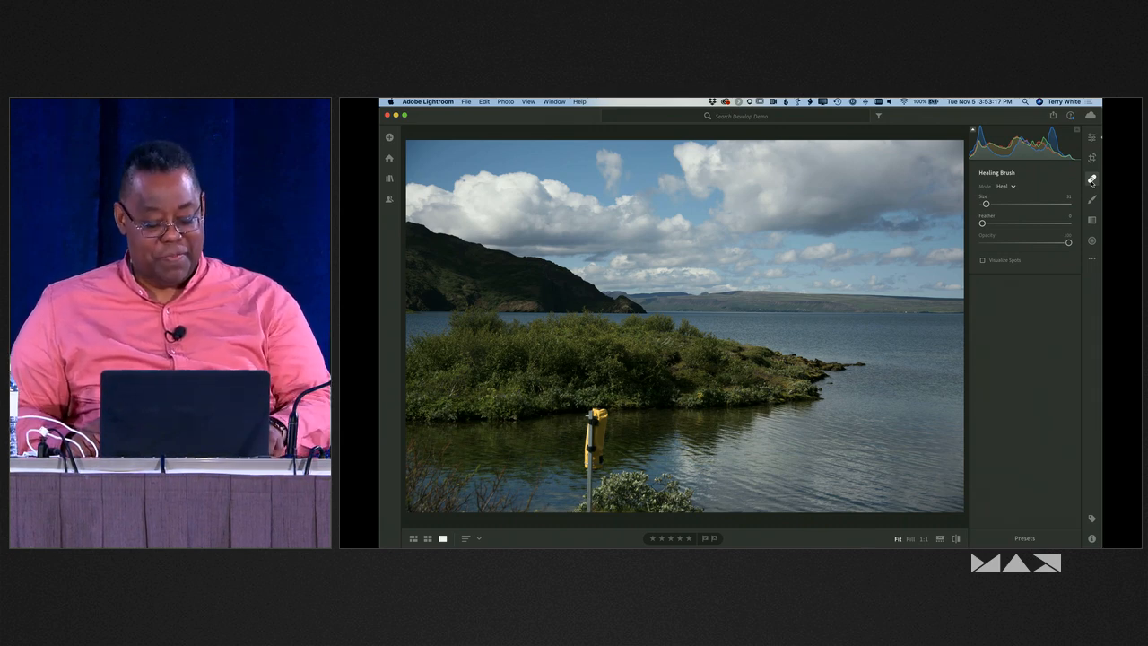
Switch to Lightroom Classic, enlarge the Spot Removal brush to 75 and heal the yellow object in the lake photo
key(super+Tab)
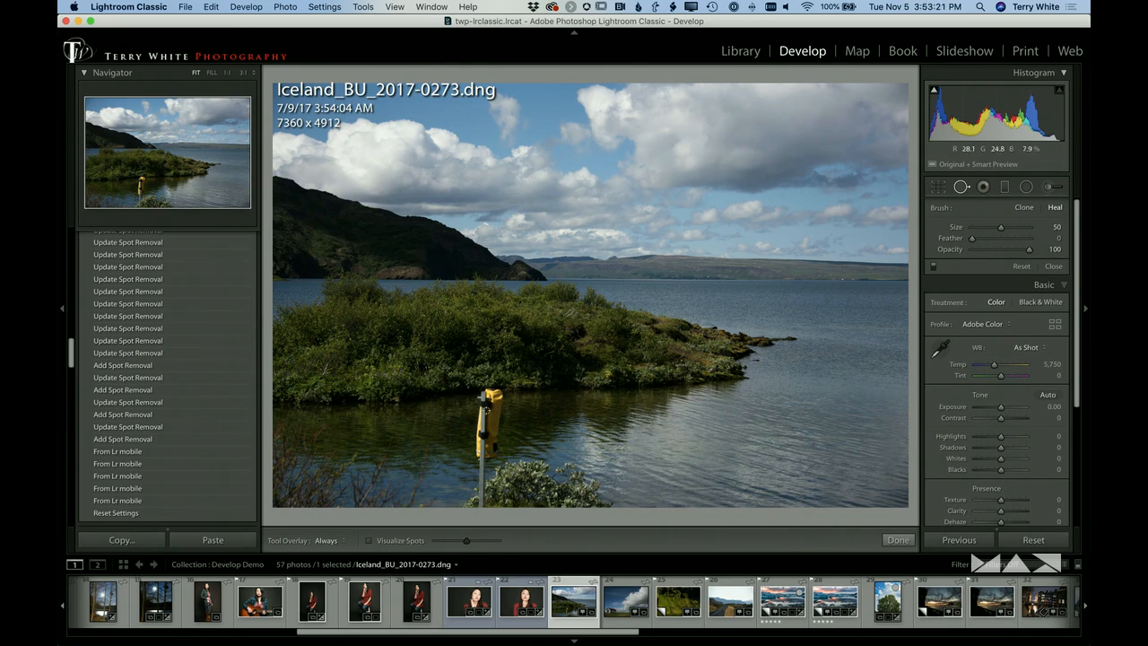
scroll(488, 404, up, 5)
scroll(491, 407, down, 1)
mouse_move(495, 402)
mouse_down()
mouse_move(480, 458)
mouse_move(494, 455)
mouse_move(497, 403)
mouse_move(485, 450)
mouse_move(489, 412)
mouse_up()
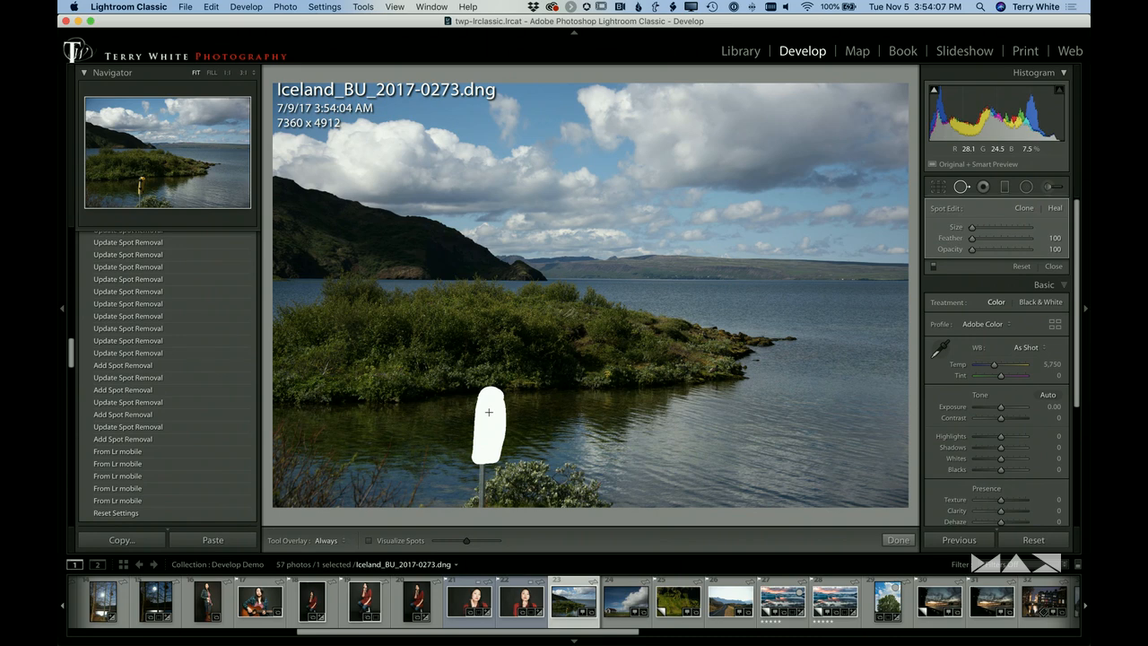
drag(489, 411, 488, 412)
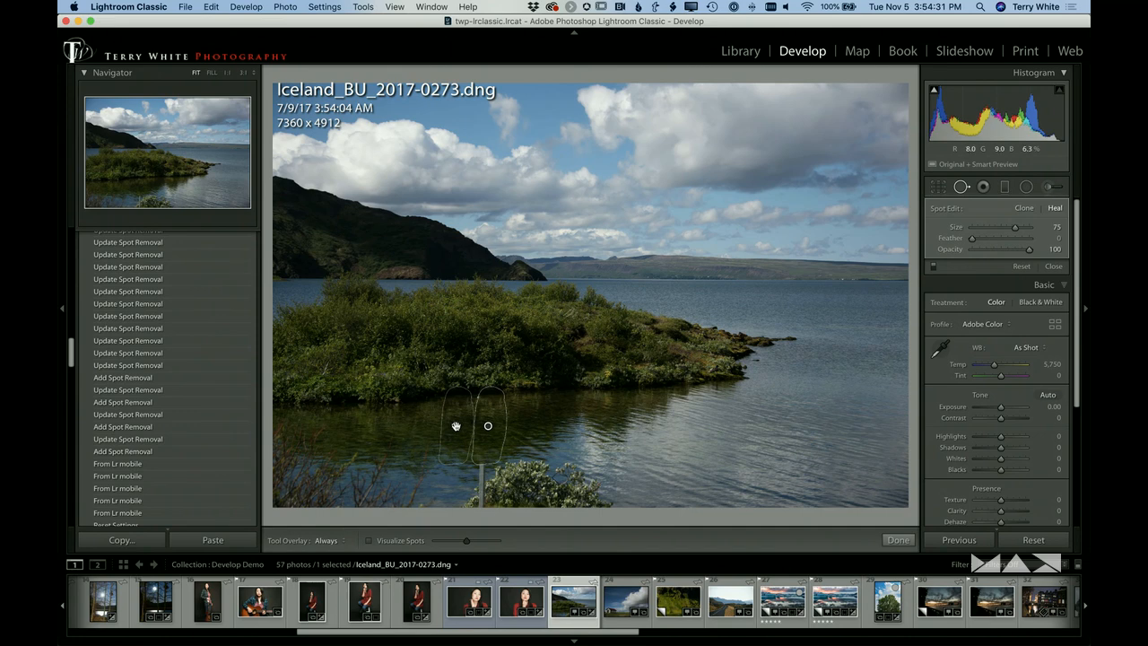
Try the shrubs as healing source, move the source back to the water beside the spot, and heal the remaining pole
drag(456, 425, 475, 329)
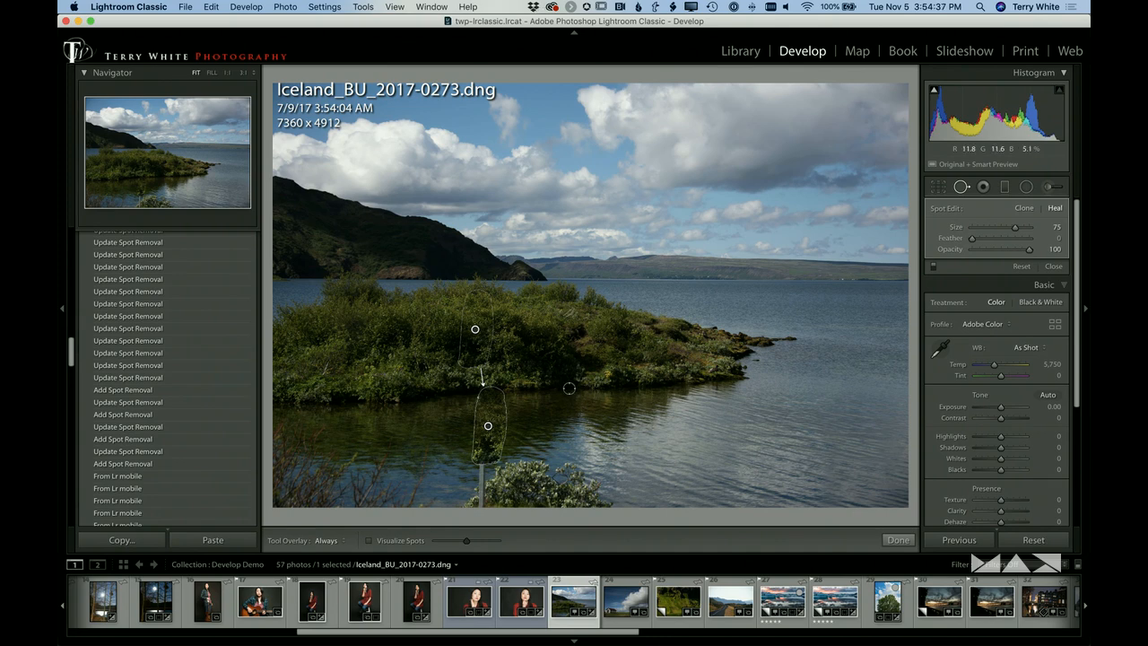
mouse_move(475, 329)
mouse_down()
mouse_move(457, 364)
mouse_move(451, 428)
mouse_up()
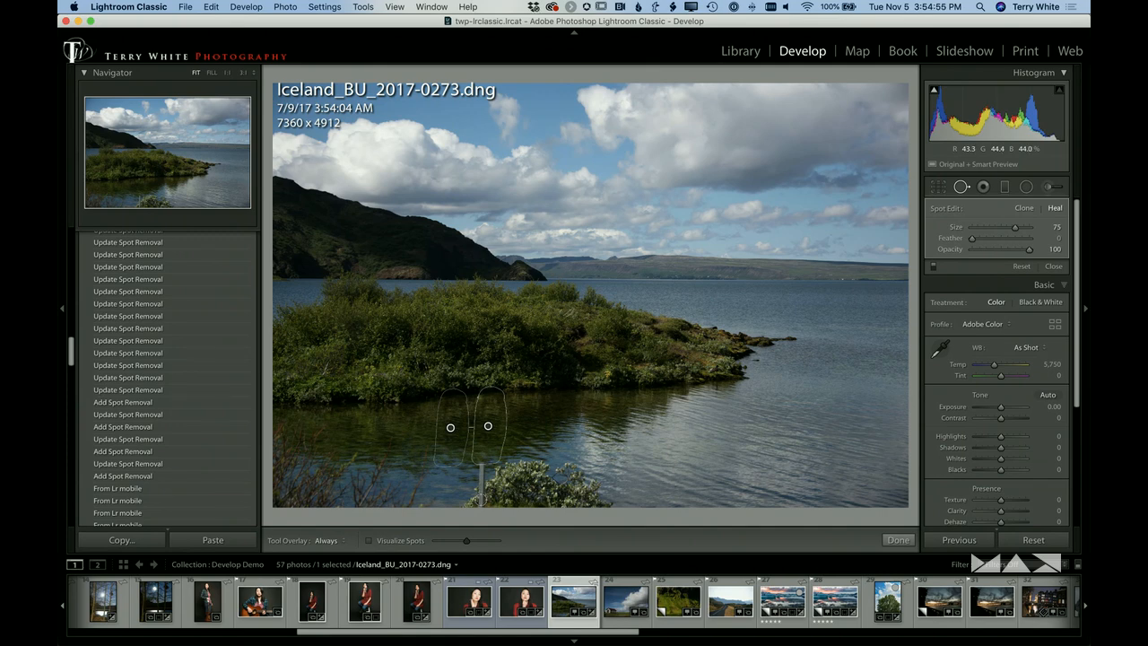
drag(482, 508, 480, 461)
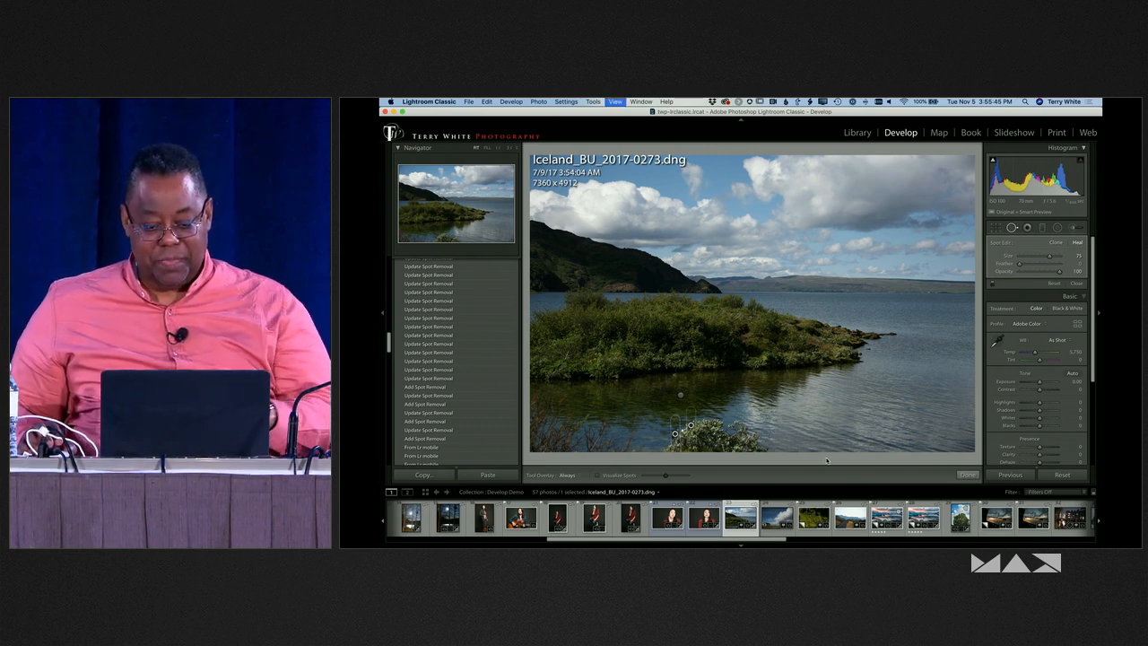
Return to the Library grid and open the red-dress portrait VictoriaPark-0003.dng in Develop
key(g)
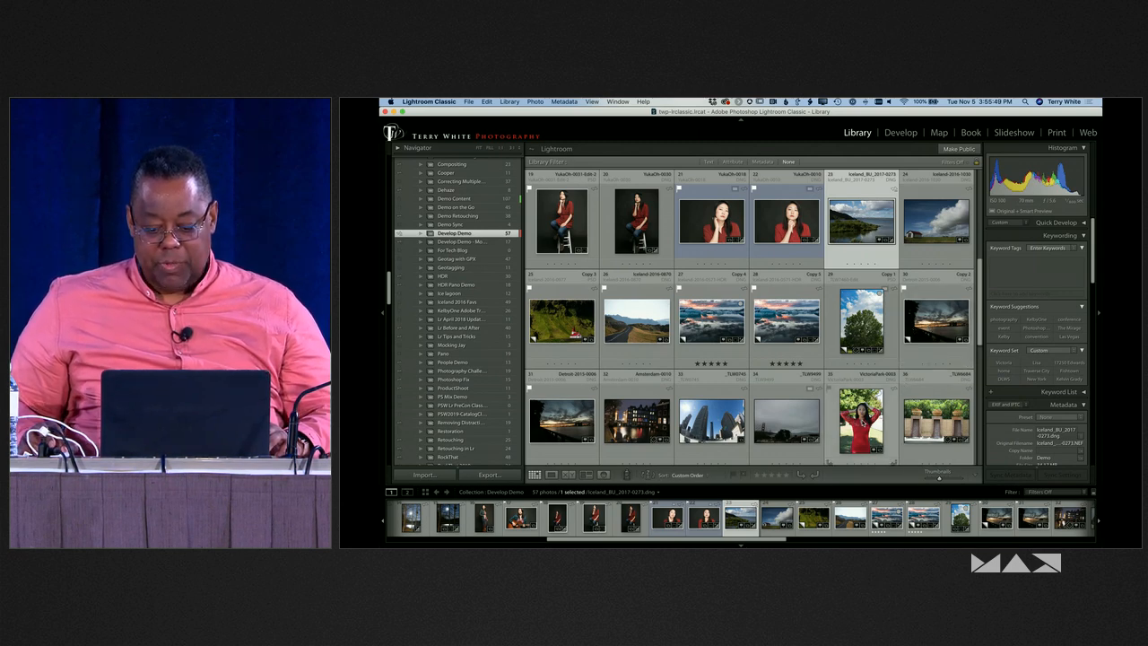
double_click(861, 420)
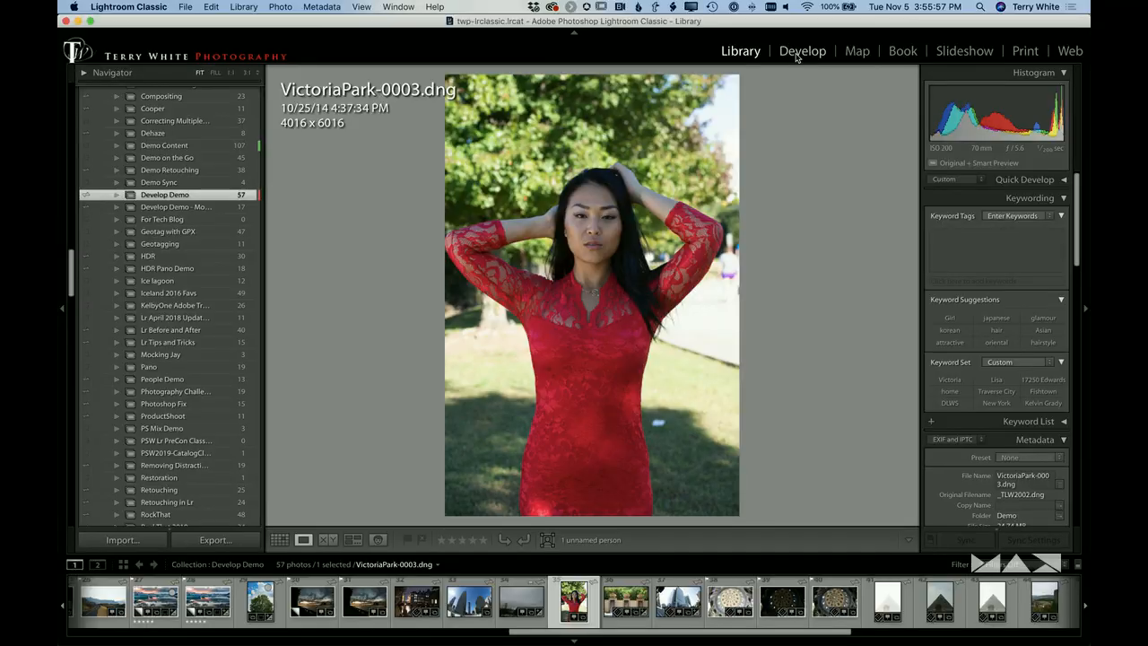
click(901, 132)
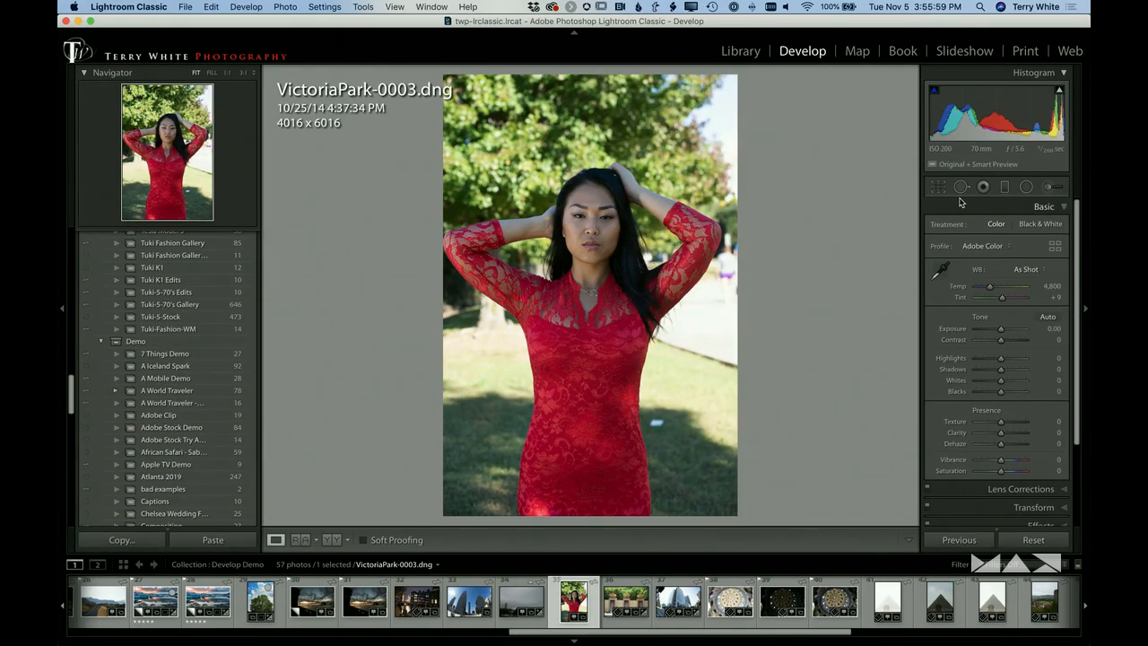
Heal the white litter on the grass and the distant person beside the arm, moving that spot's source along the path
click(962, 188)
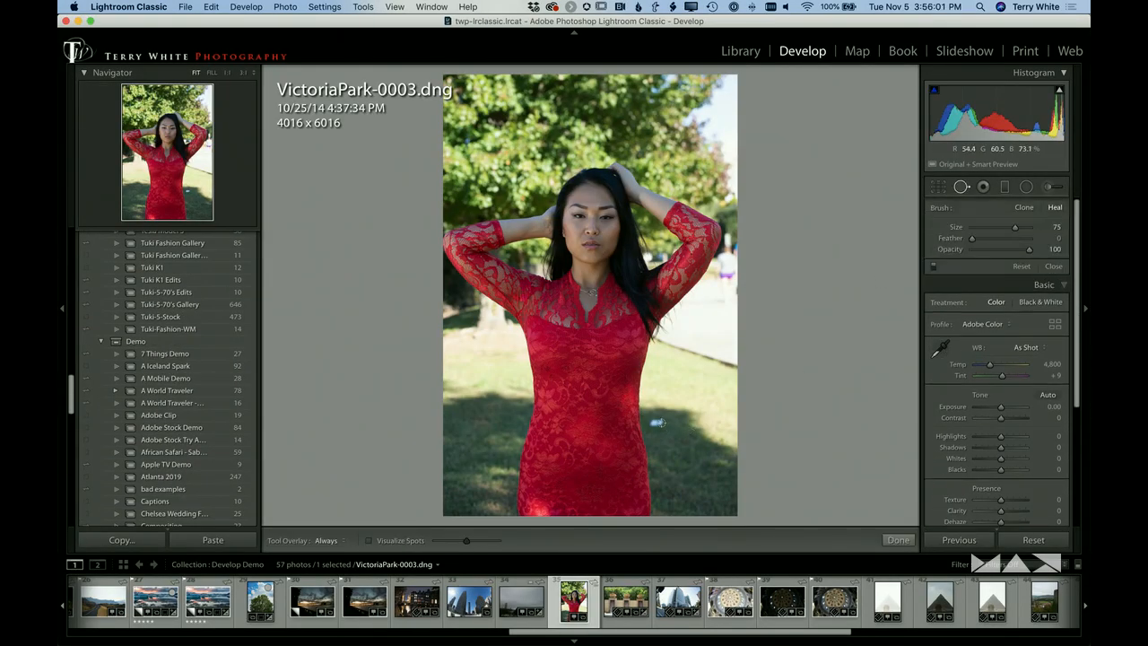
click(660, 424)
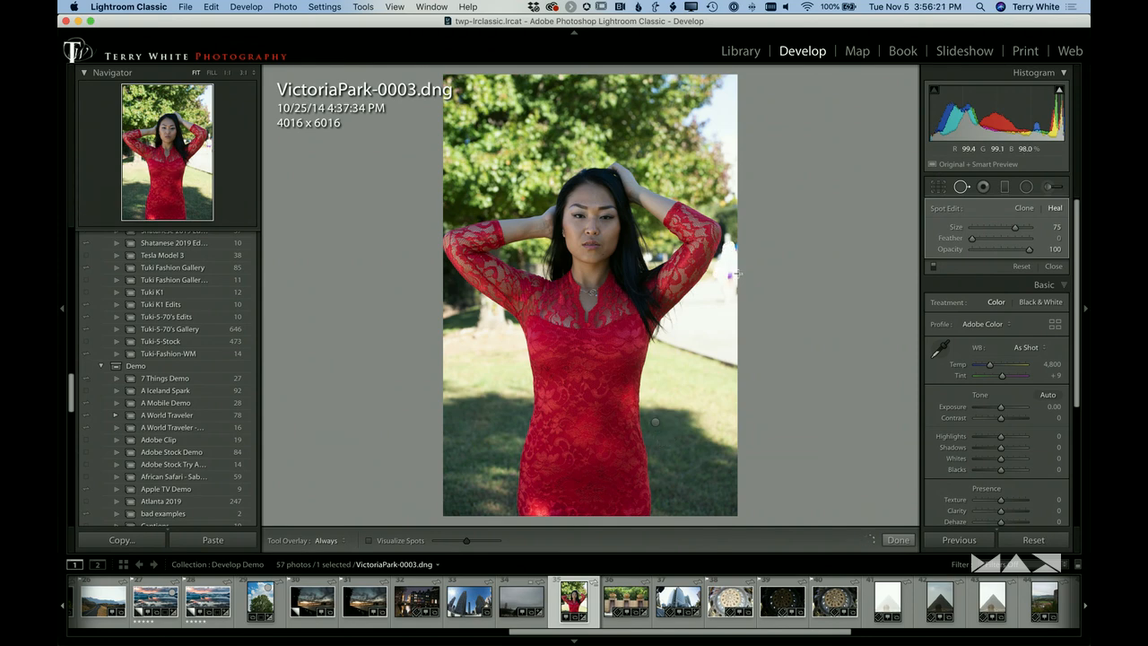
mouse_move(716, 293)
mouse_down()
mouse_move(730, 309)
mouse_move(716, 300)
mouse_up()
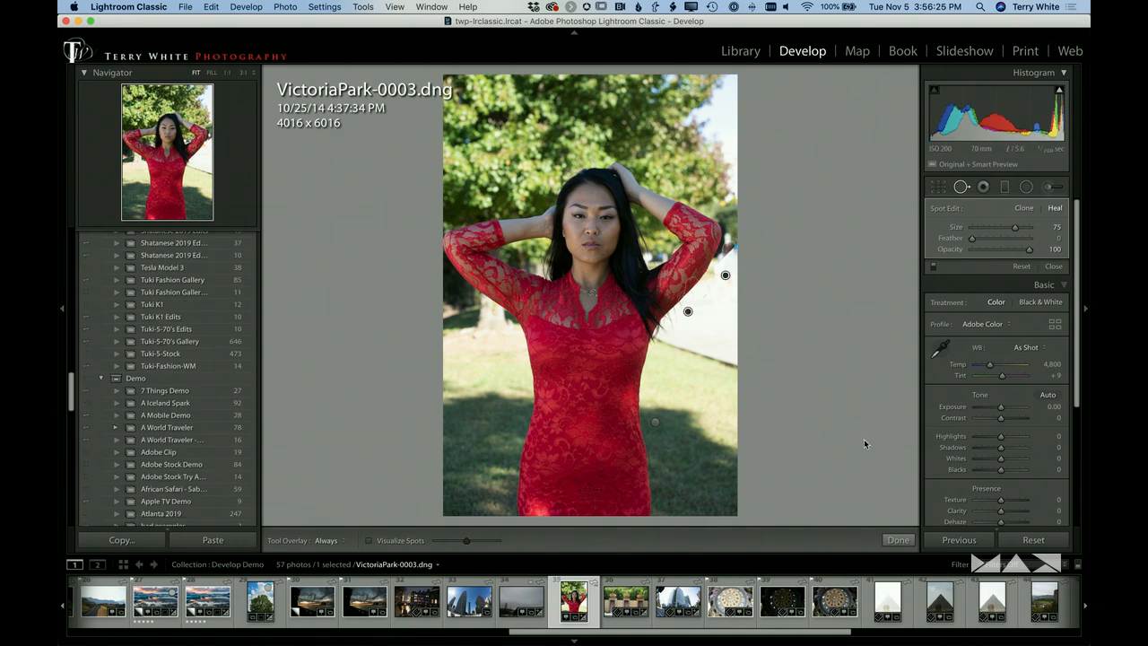
mouse_move(692, 314)
mouse_down()
mouse_move(728, 330)
mouse_move(716, 327)
mouse_move(719, 313)
mouse_up()
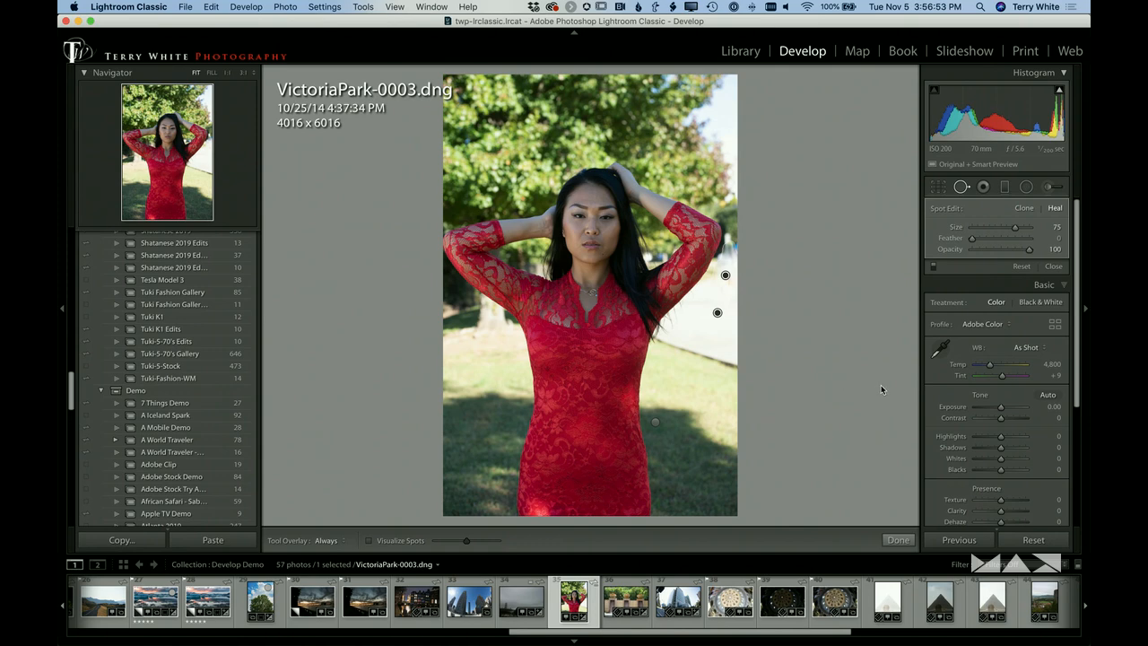
Draw a Radial Filter oval around the woman's face using the Exposure effect
click(1026, 186)
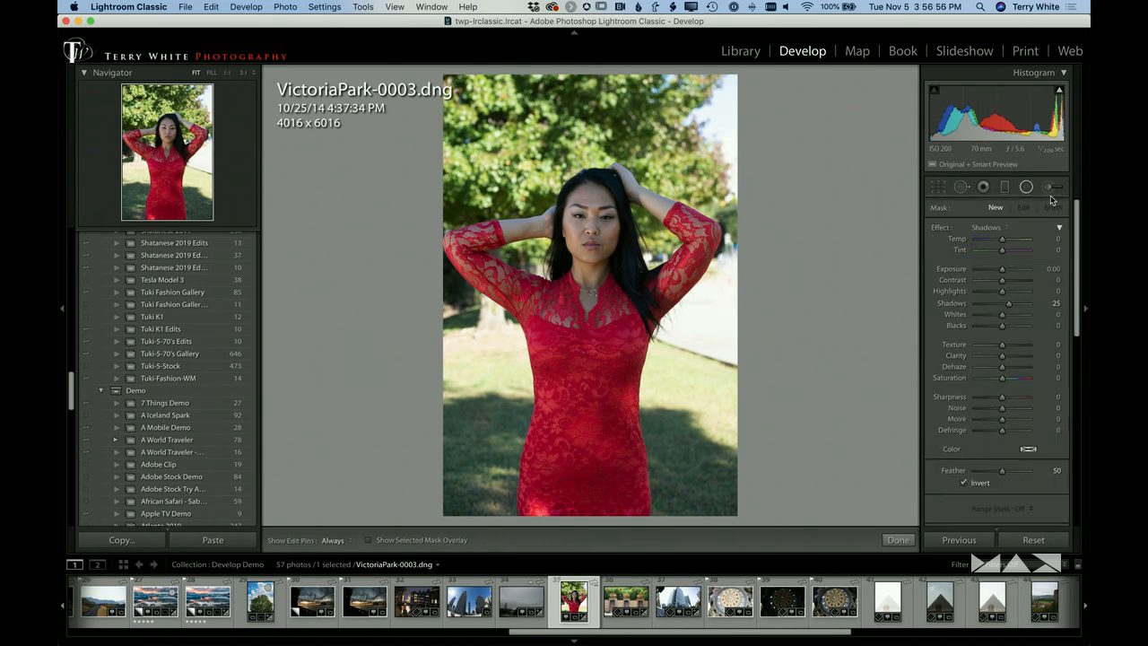
click(994, 232)
click(994, 200)
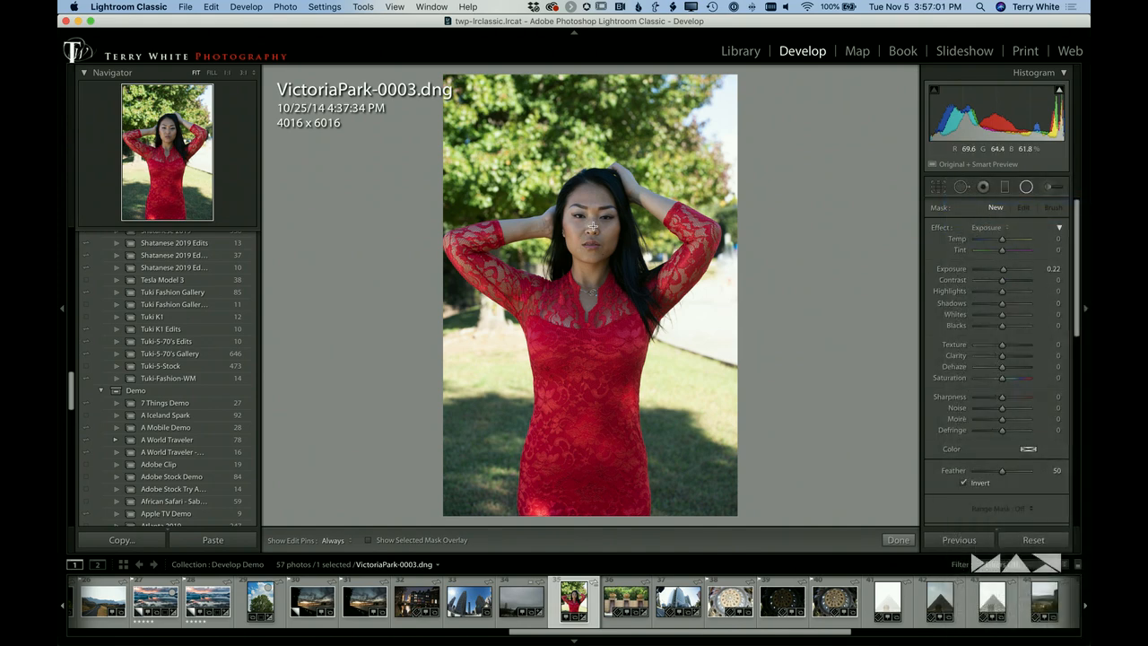
drag(592, 227, 635, 286)
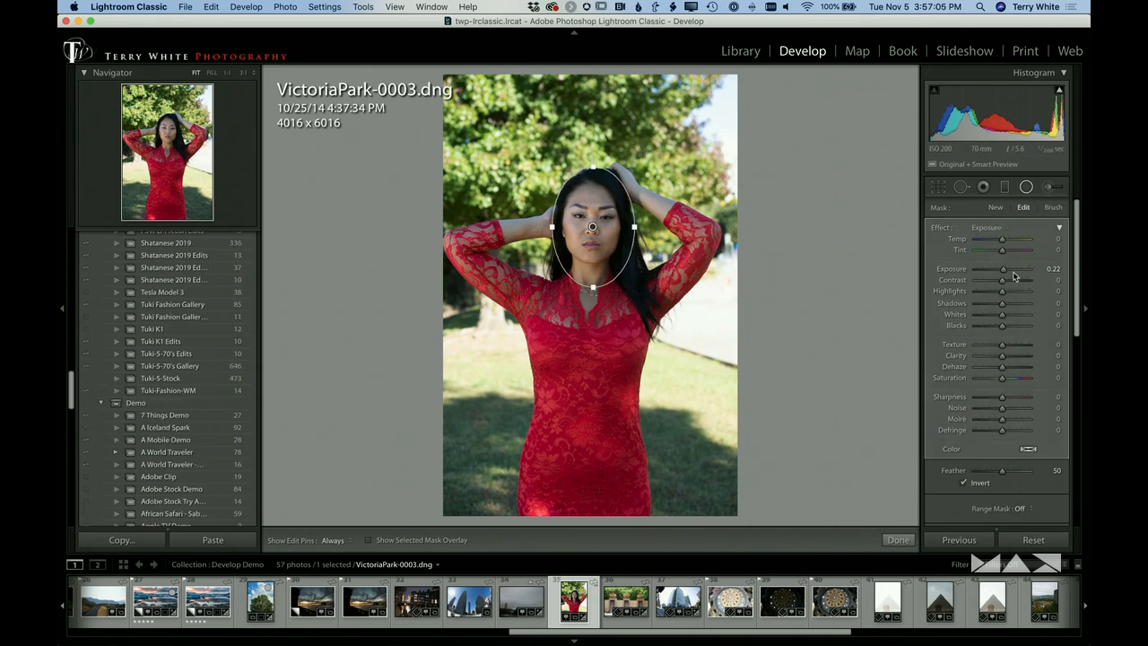
Set the radial filter's Exposure to 0.56, then enlarge and reposition the oval to cover the face and neck
drag(1007, 273, 1007, 274)
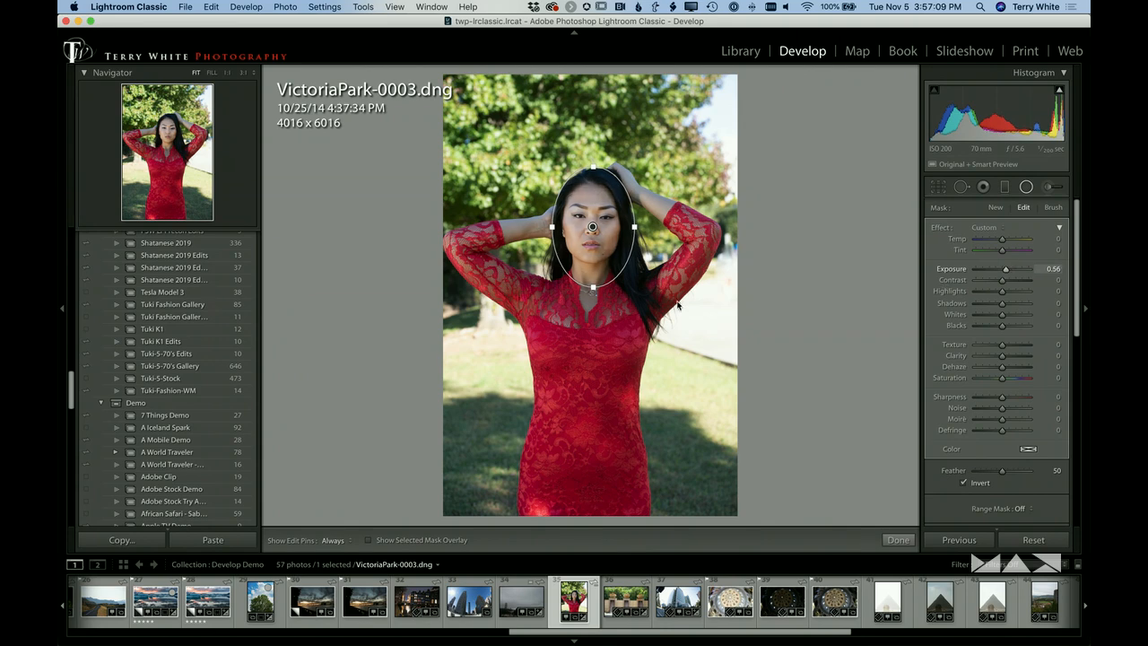
drag(592, 289, 593, 307)
drag(635, 228, 590, 235)
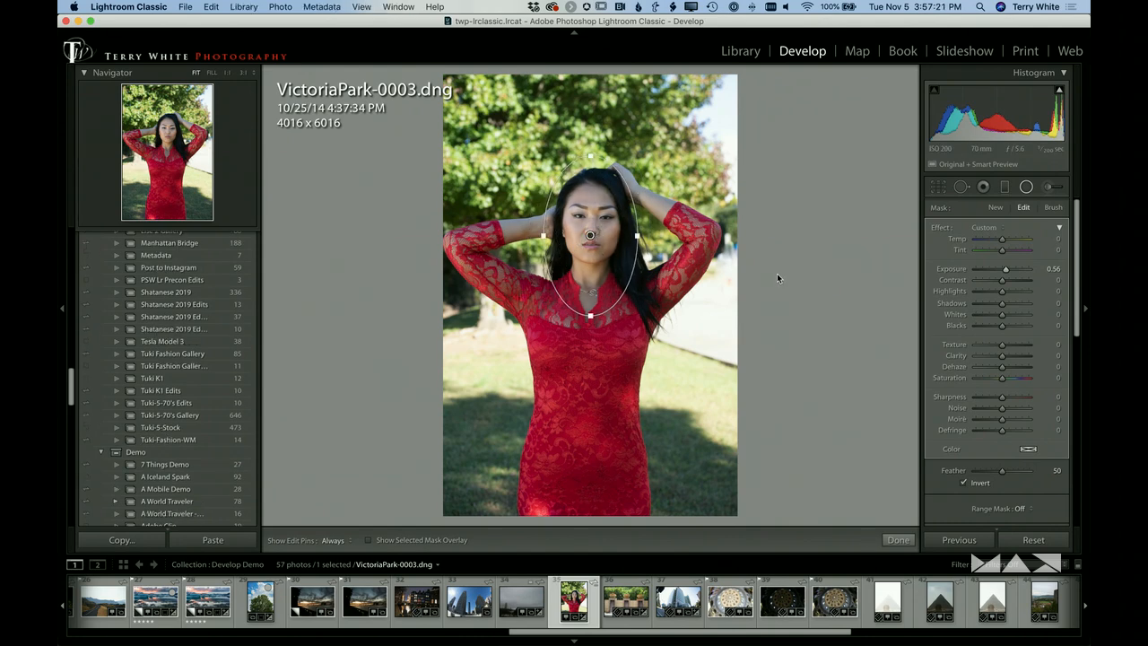
Return to the Library grid and look through the Develop Demo and Demo Retouching collections for another demo photo
key(g)
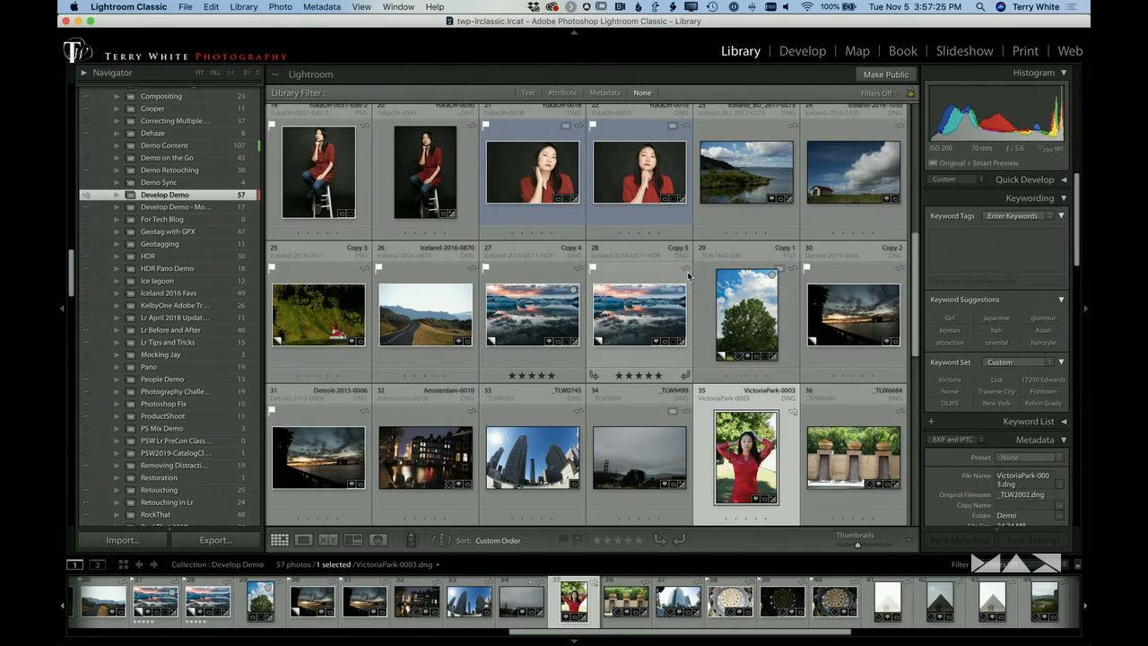
scroll(689, 276, down, 10)
scroll(688, 276, up, 15)
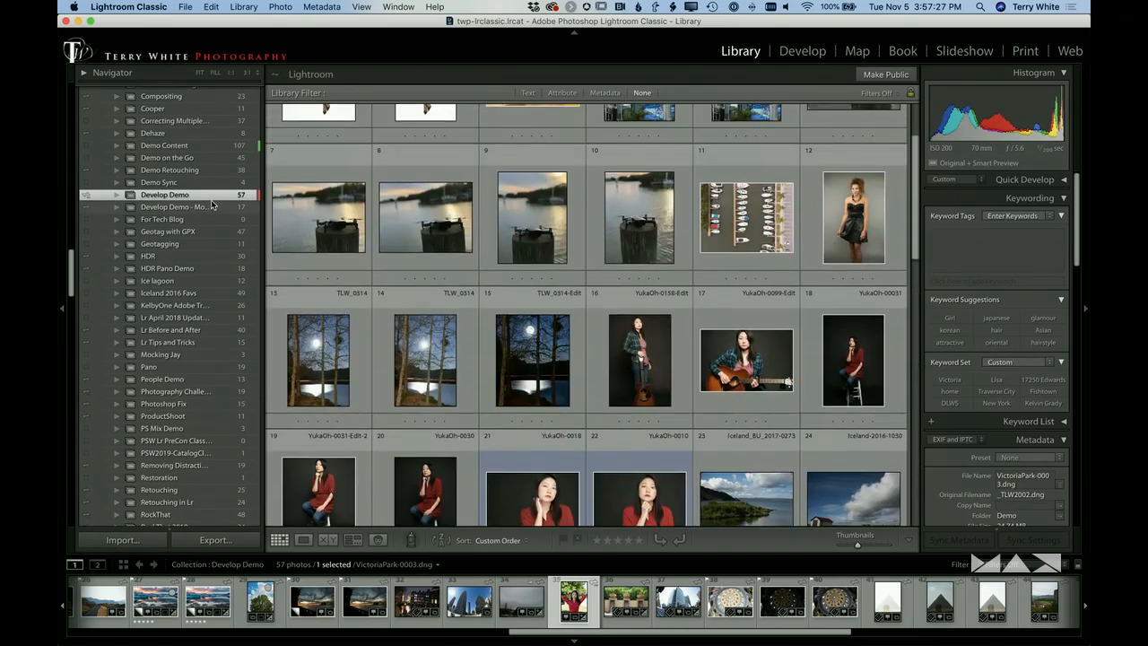
scroll(177, 179, up, 2)
click(175, 177)
click(210, 192)
scroll(576, 220, down, 4)
scroll(575, 220, down, 5)
scroll(348, 186, up, 10)
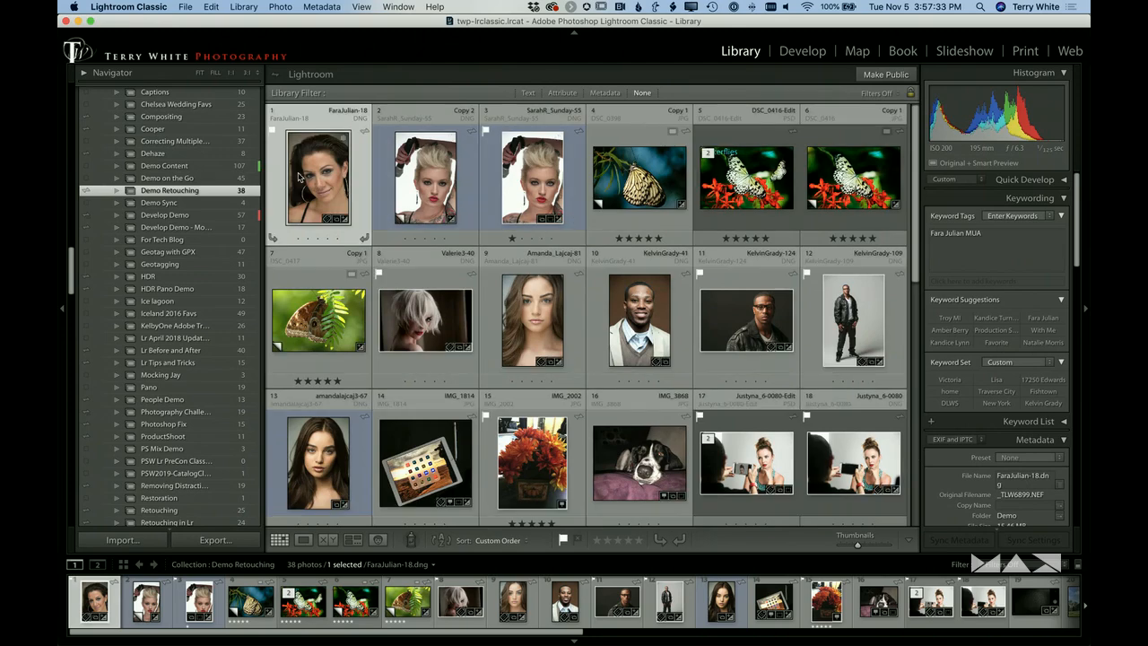
Look through the Demo Content, Develop Demo - Mobile and Retouching in Lr collections for a photo to demonstrate cropping
click(191, 166)
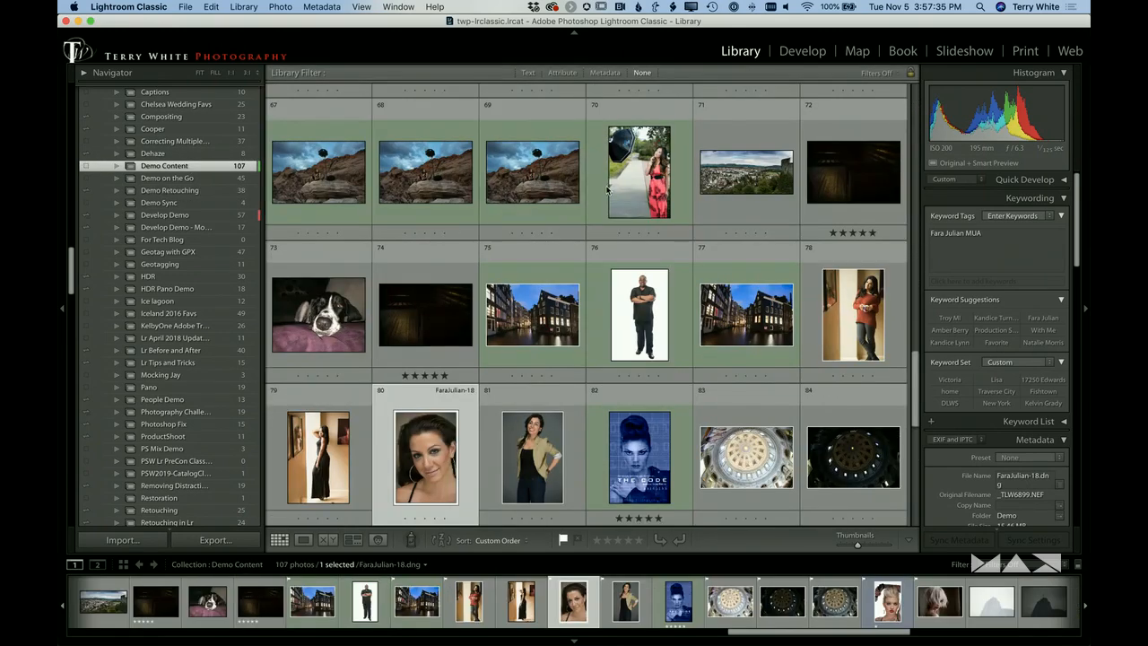
scroll(643, 194, down, 5)
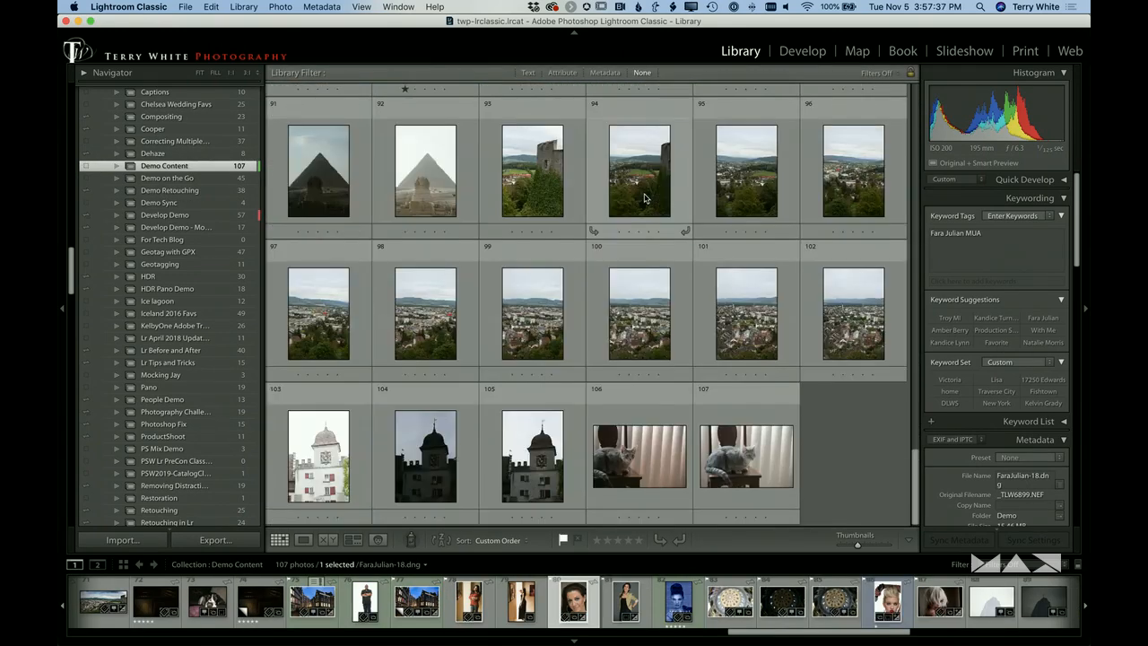
scroll(645, 197, up, 15)
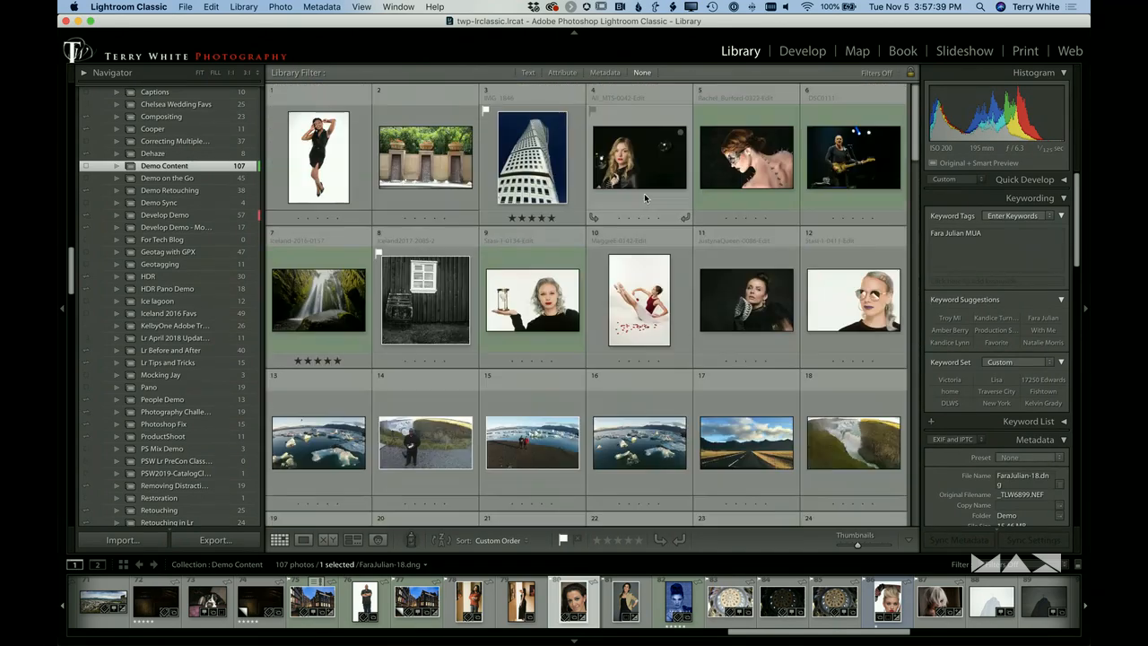
key(j)
key(j)
scroll(644, 193, down, 4)
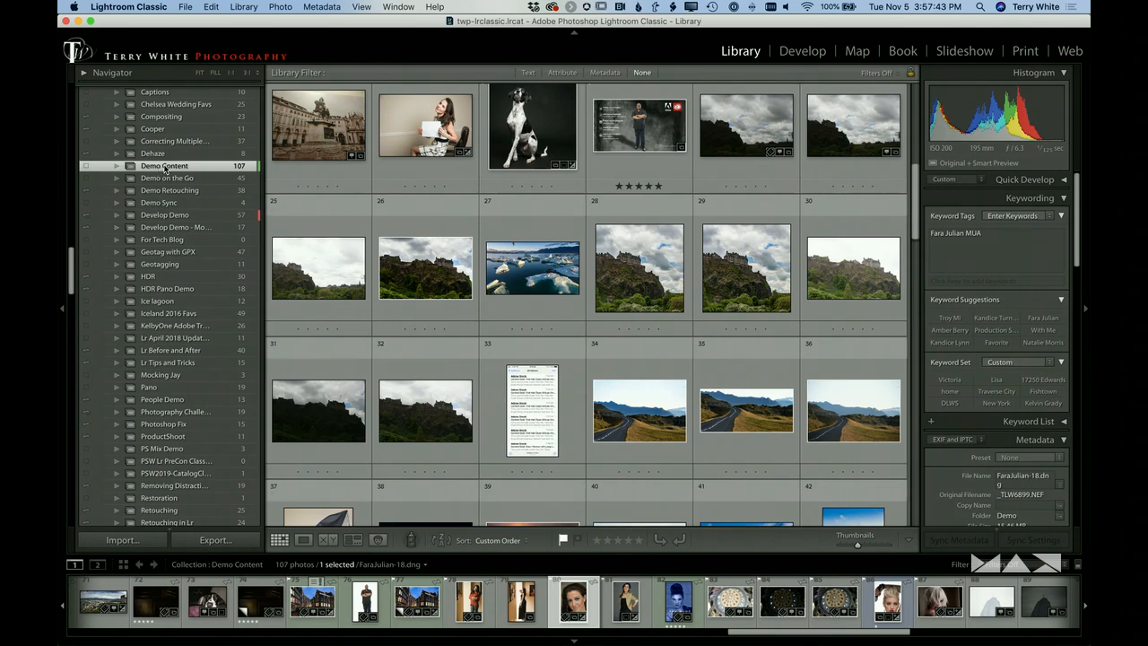
key(j)
scroll(161, 171, up, 3)
scroll(164, 168, up, 2)
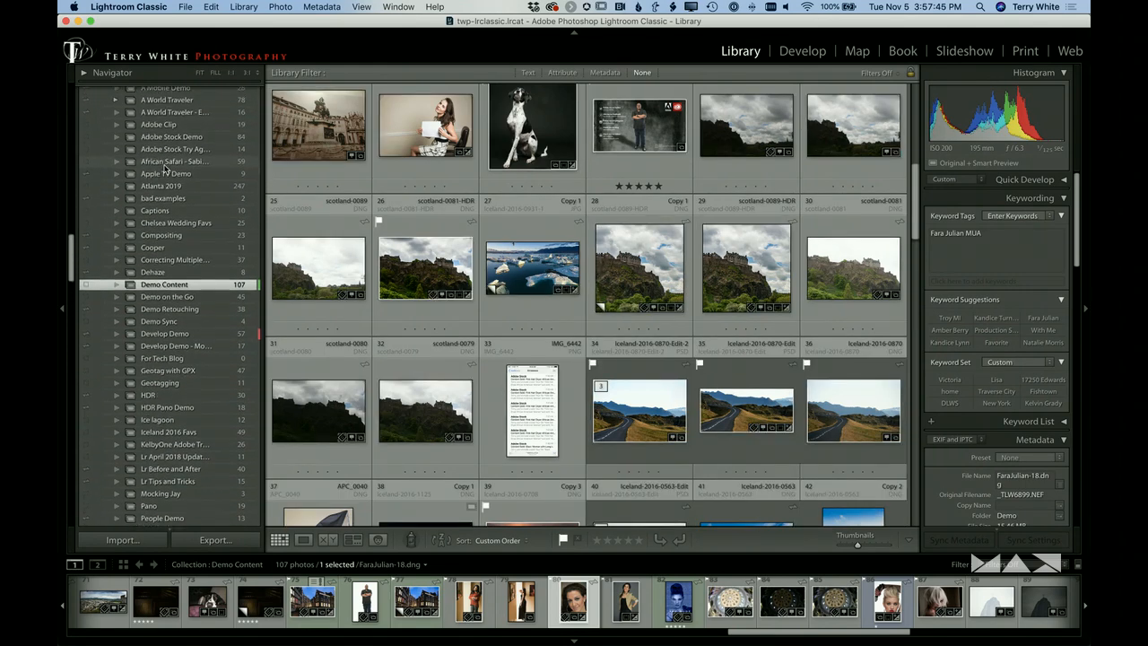
scroll(164, 168, down, 5)
scroll(164, 169, down, 2)
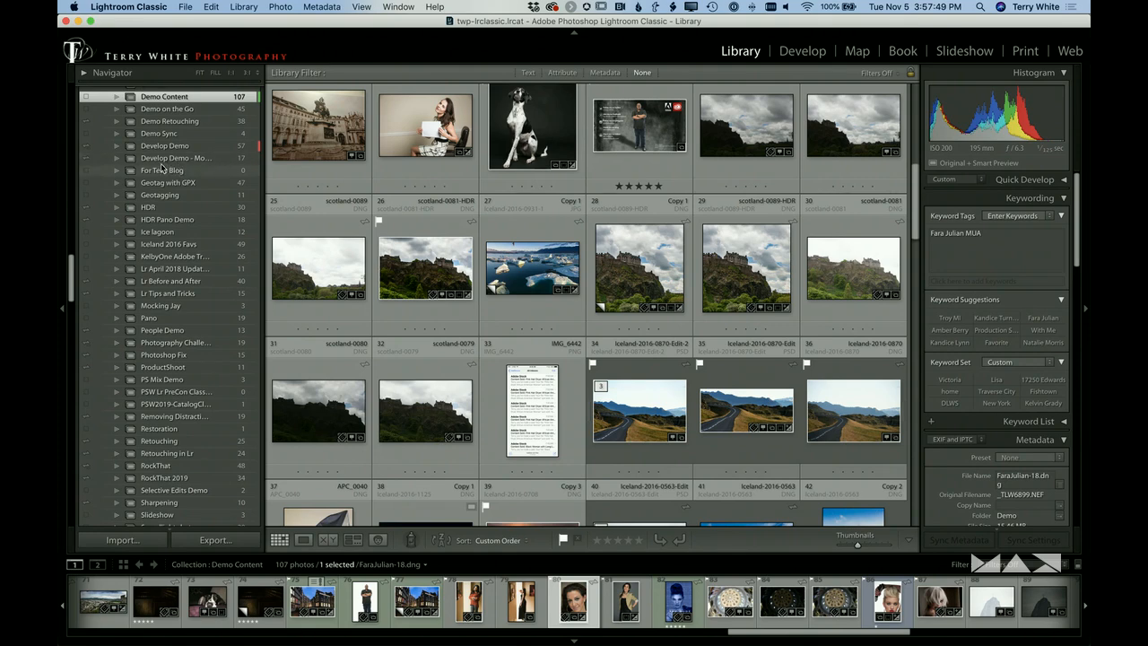
click(167, 159)
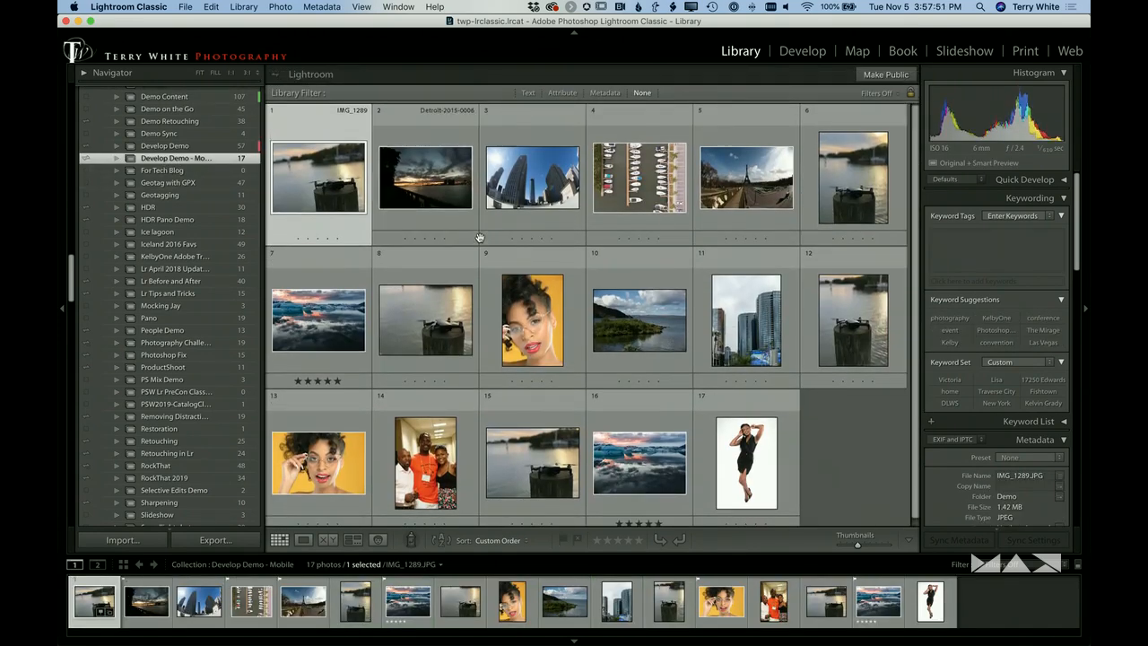
key(j)
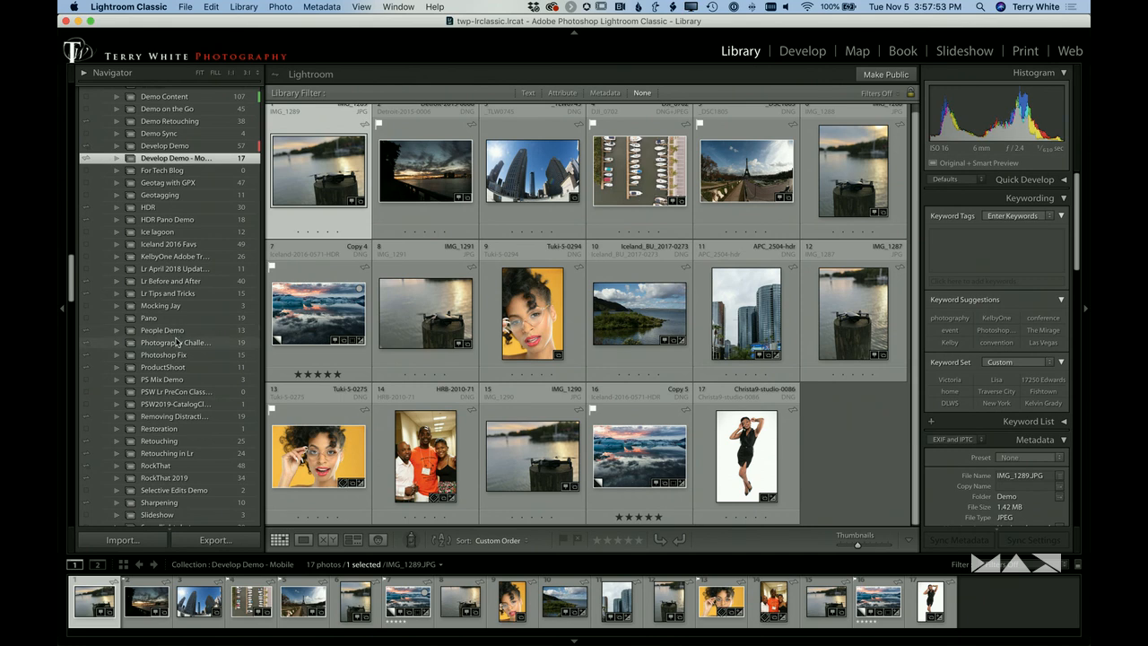
scroll(183, 337, down, 6)
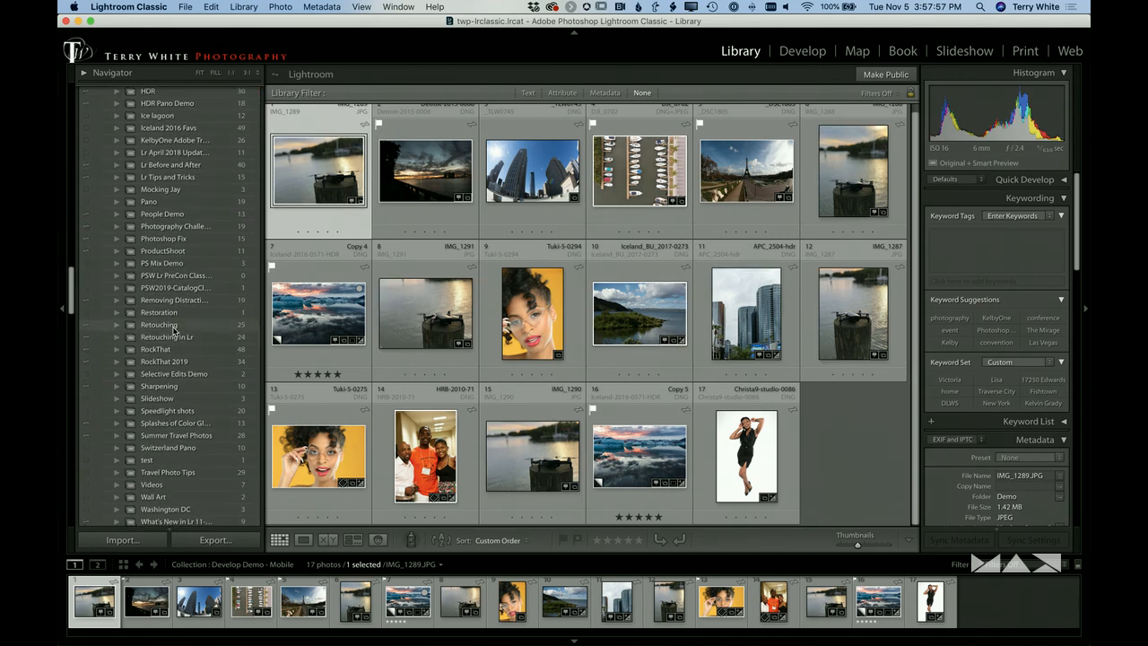
click(174, 334)
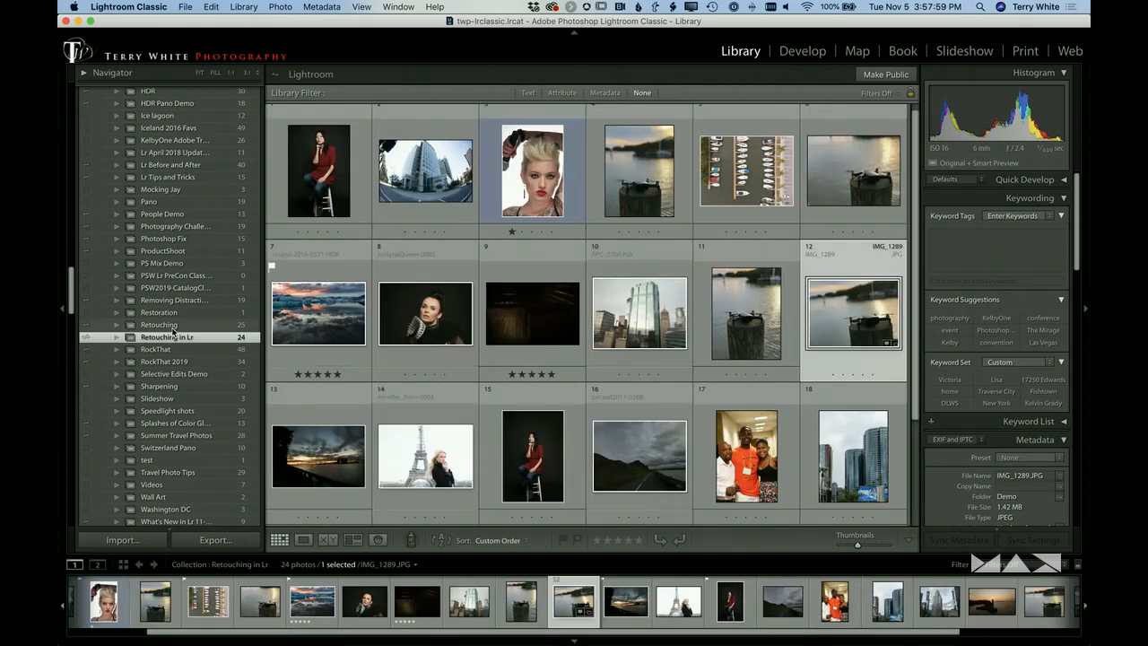
Open the original DNG of the smiling man in the white tuxedo jacket from the Retouching collection in Develop
click(173, 325)
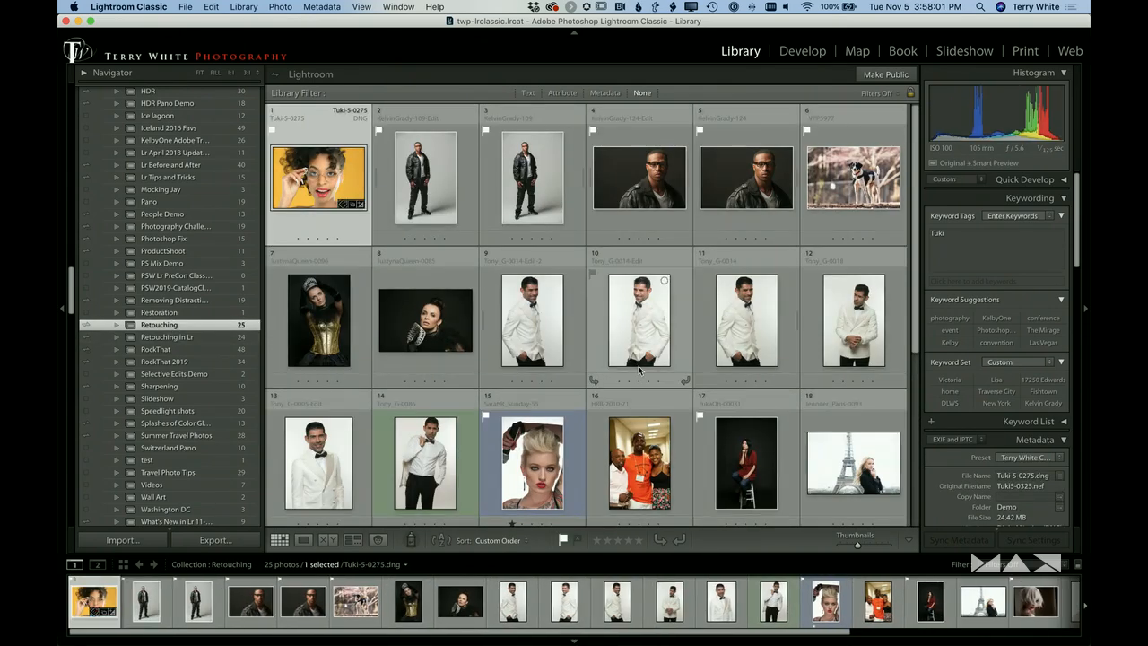
click(744, 323)
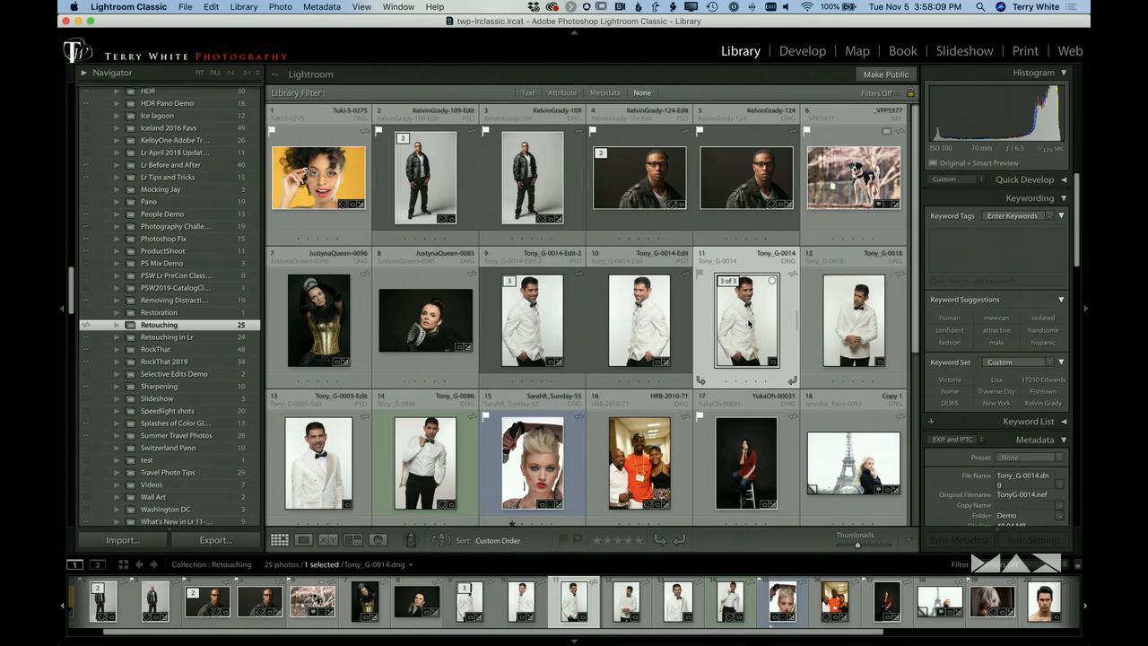
key(d)
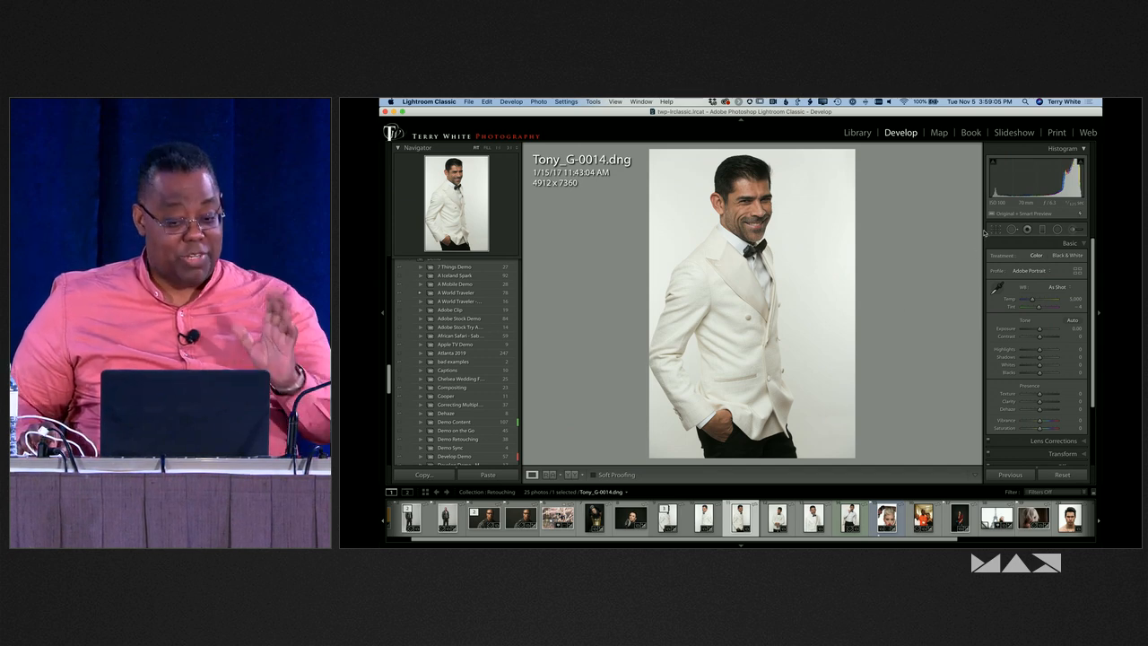
Crop the portrait to the 4 x 5 / 8 x 10 aspect ratio, moving the photo down so his whole head fits
key(r)
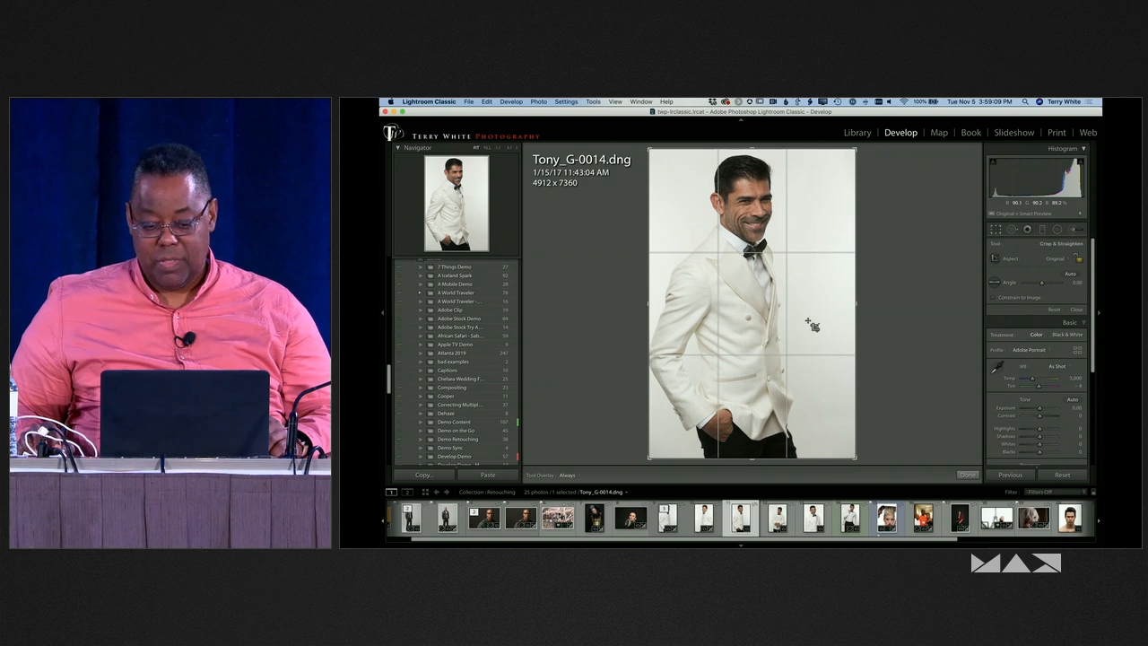
click(1056, 262)
click(1056, 261)
click(1056, 261)
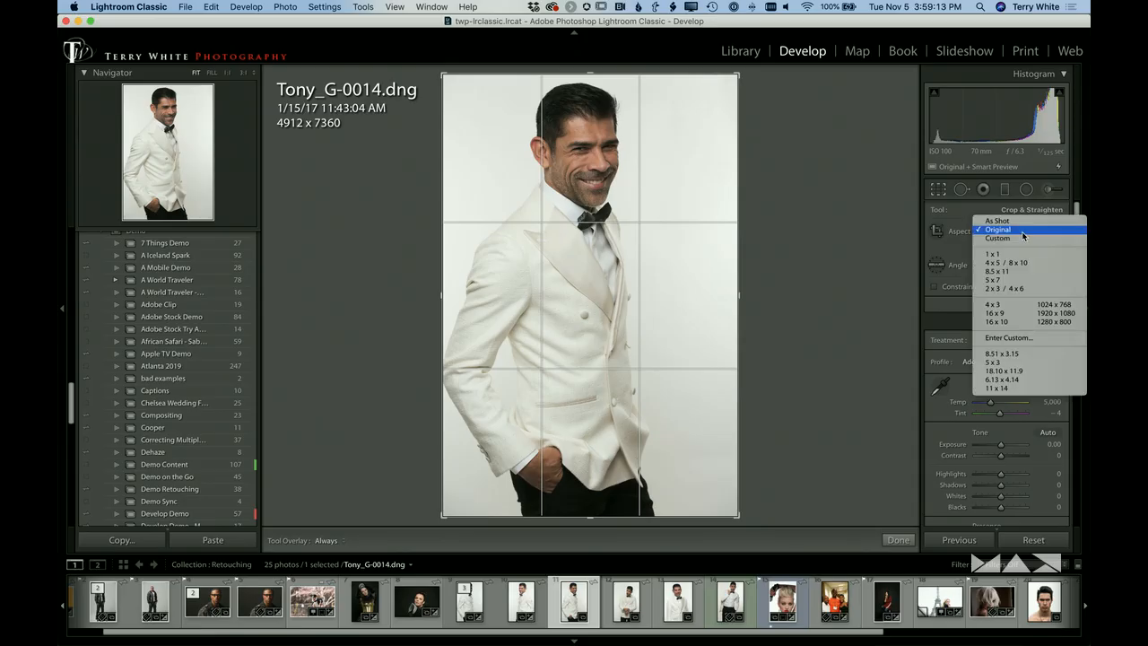
click(1022, 263)
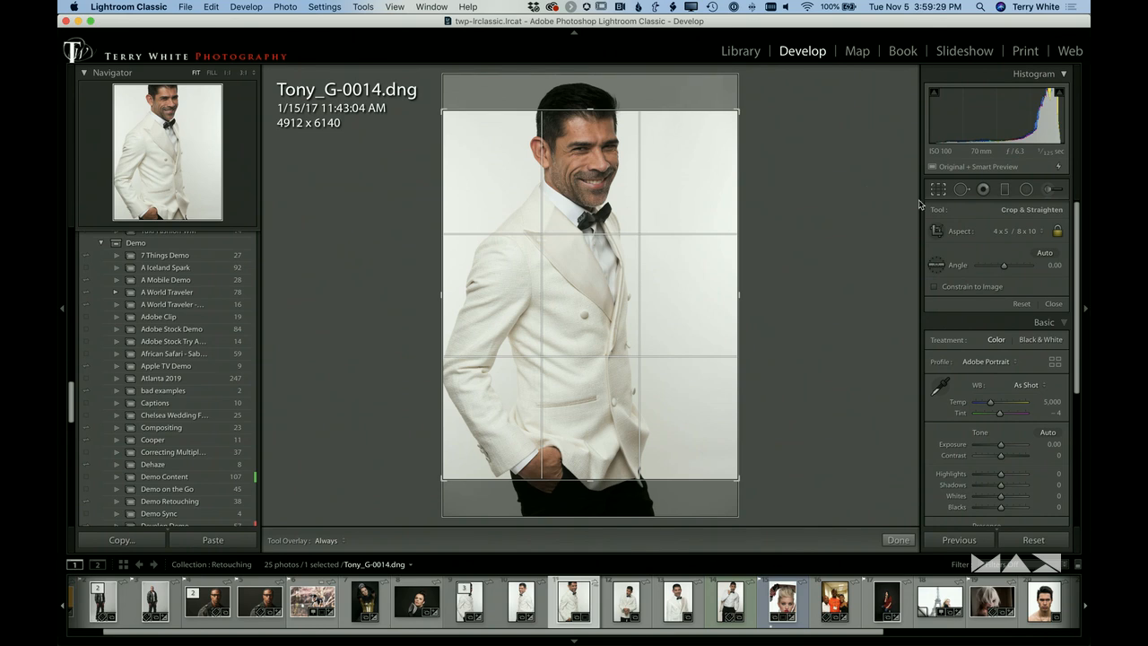
drag(615, 193, 606, 231)
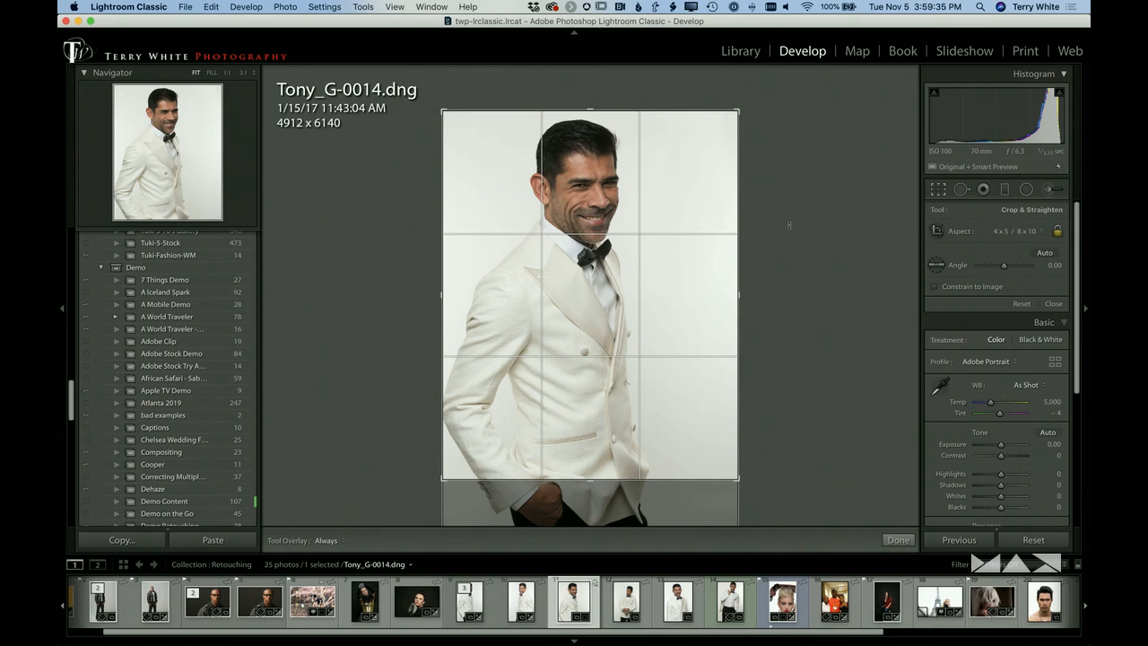
key(Return)
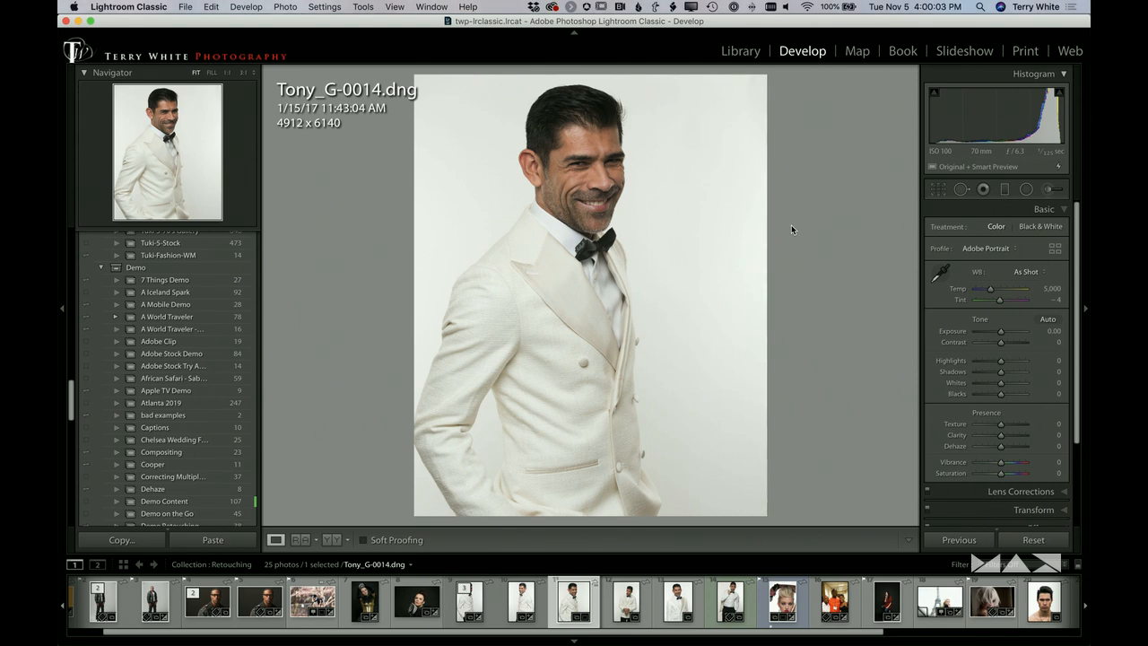
Undo the crop repositioning and the 4 x 5 / 8 x 10 aspect change on the portrait
key(super+z)
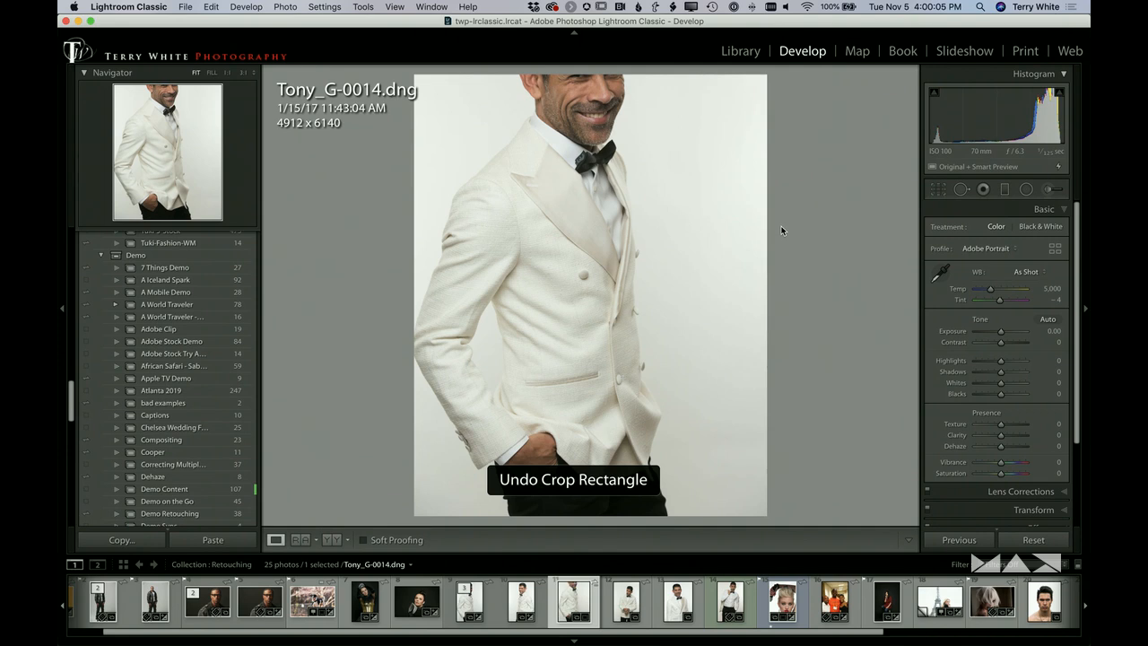
key(super+z)
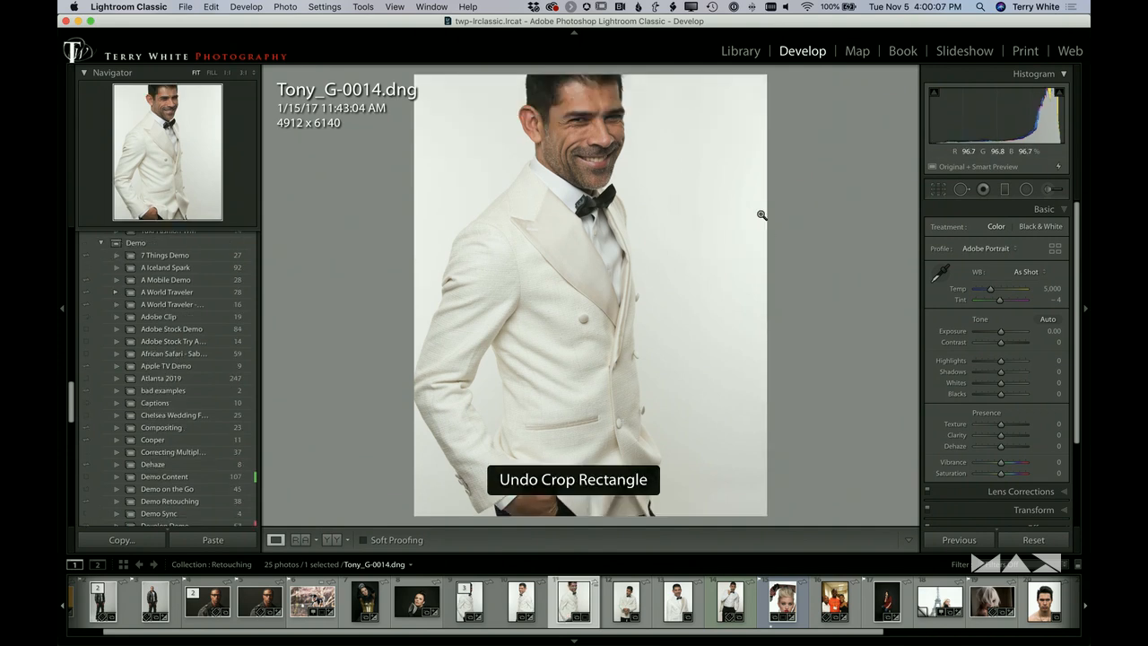
key(super+z)
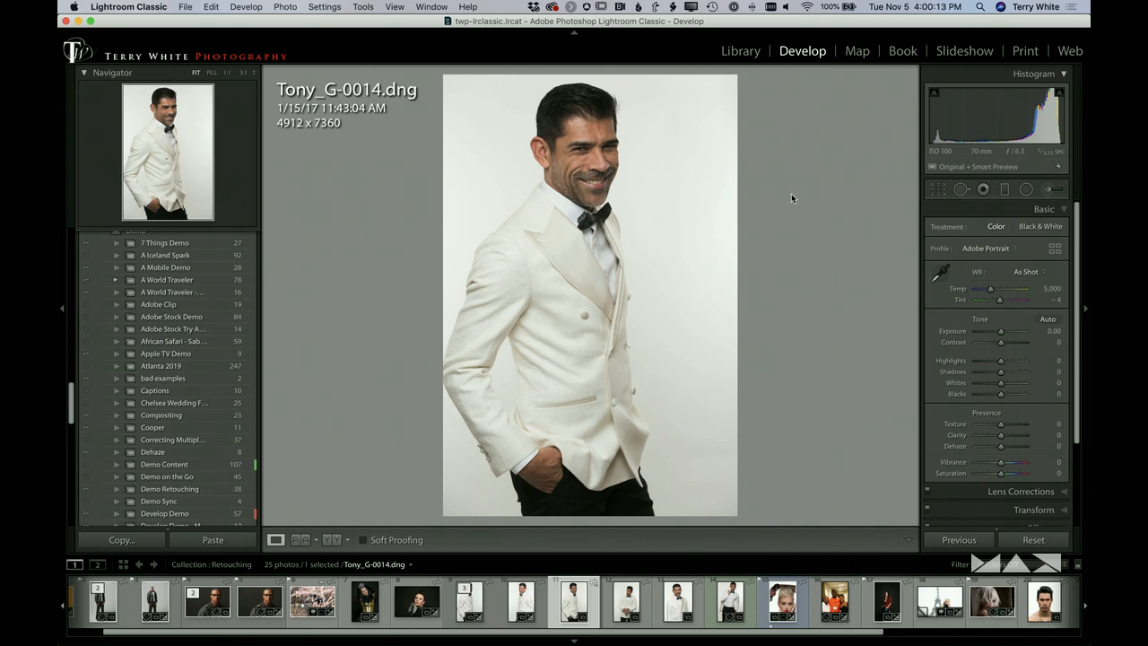
Send the uncropped tuxedo portrait from the Library grid to Adobe Photoshop 2020 for editing and switch to Photoshop
key(g)
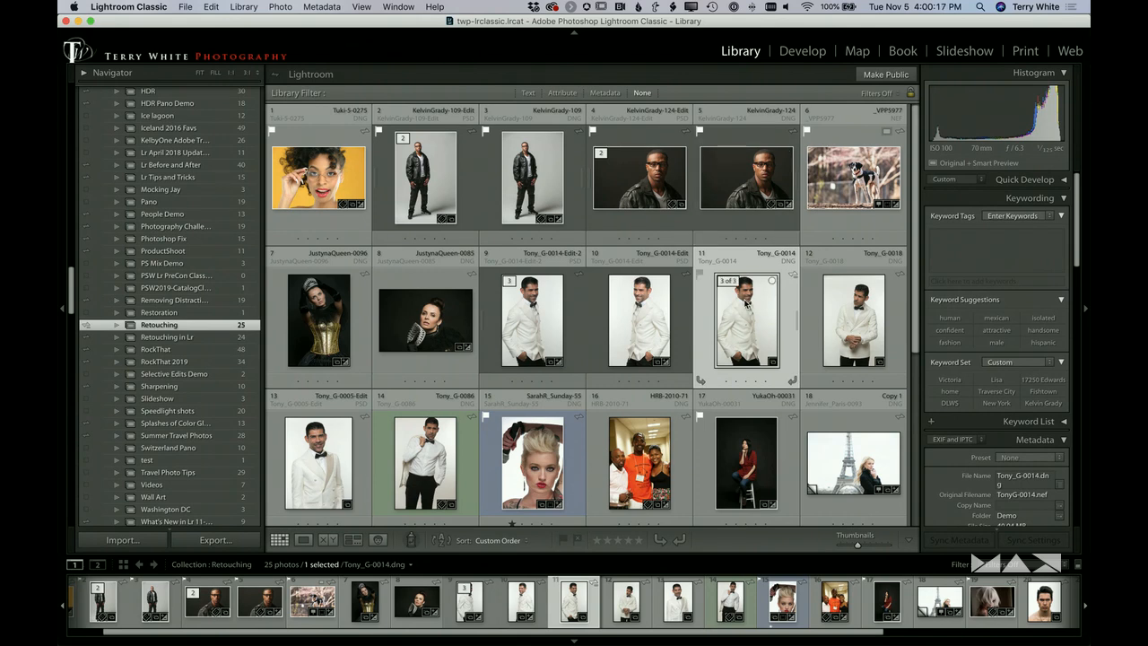
right_click(745, 305)
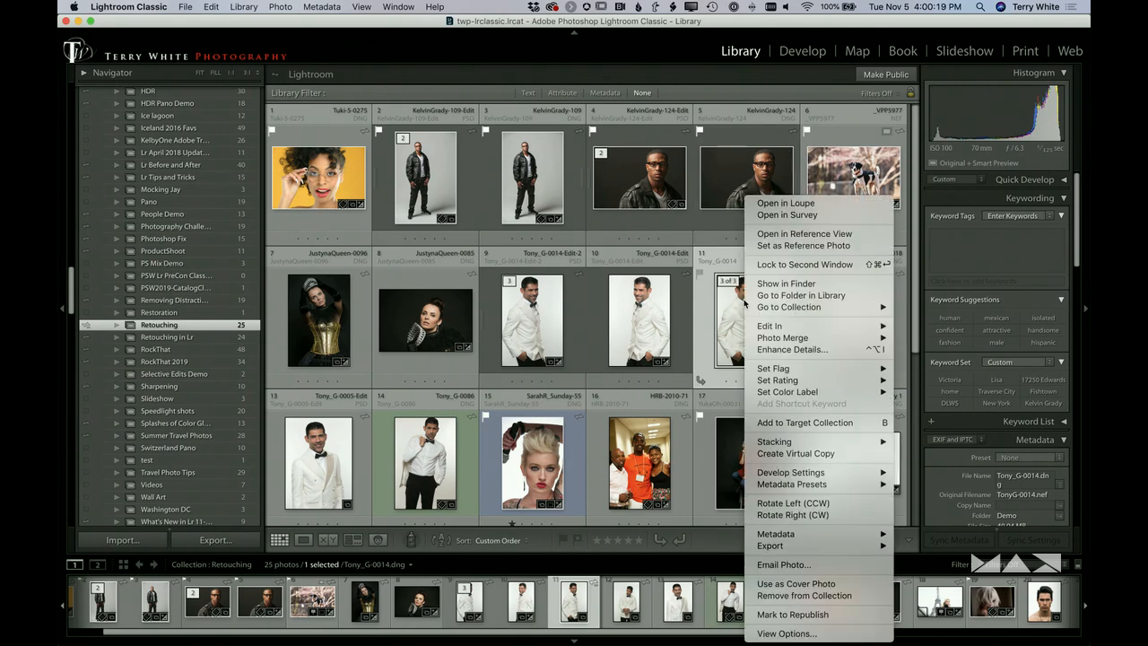
mouse_move(791, 328)
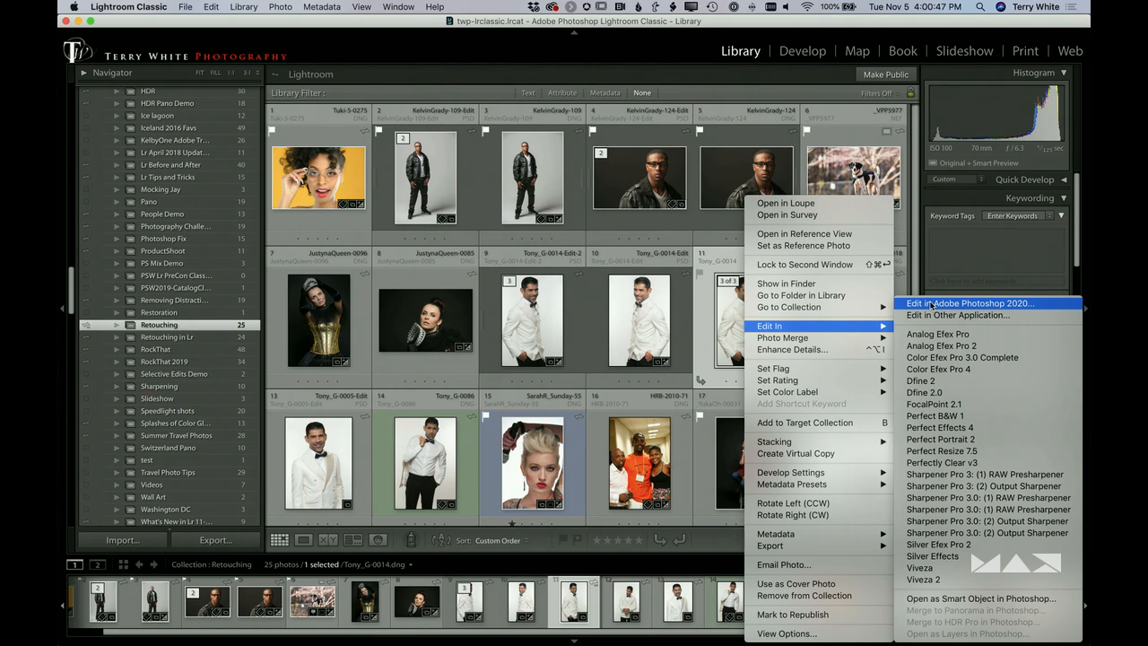
click(933, 304)
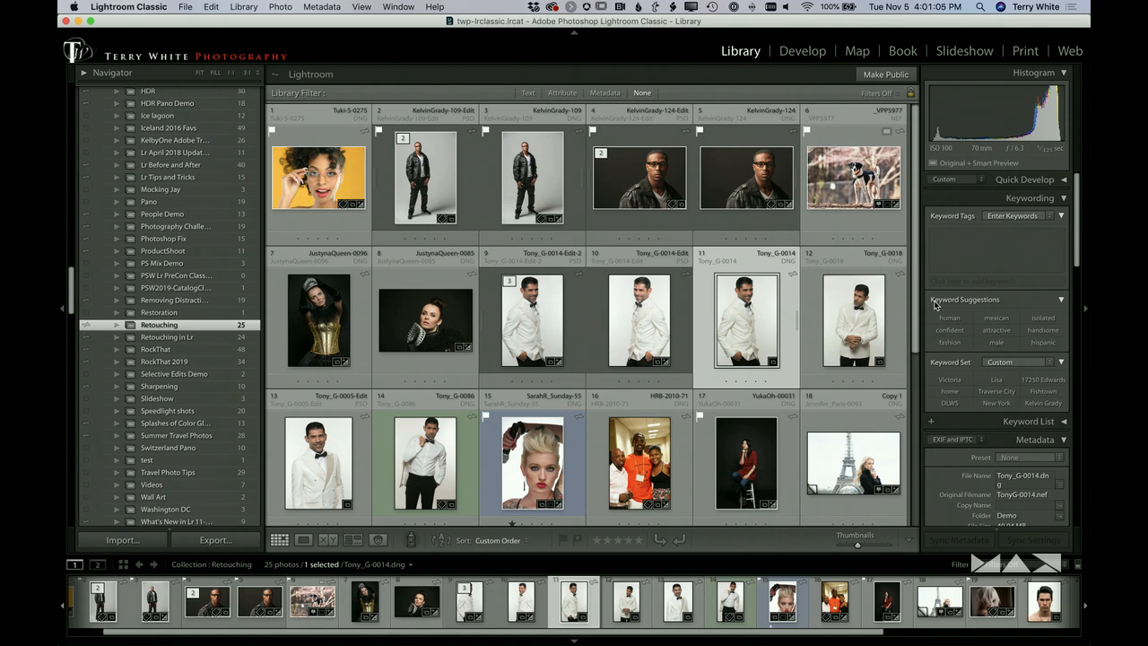
key(super+Tab)
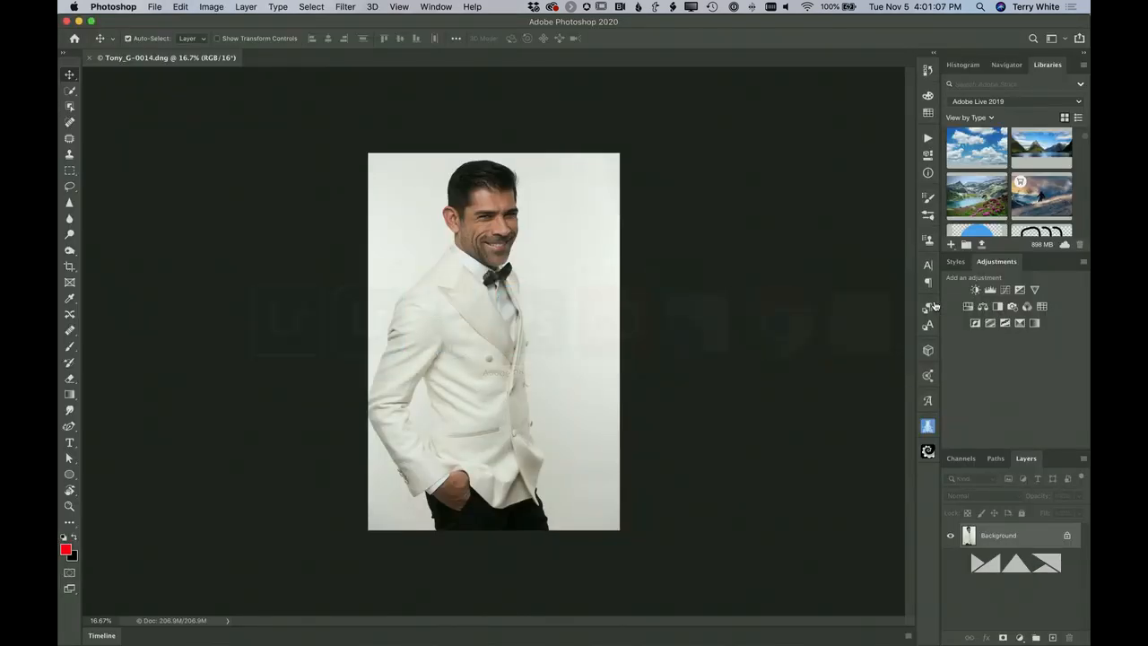
Crop the portrait at a 4:5 ratio with Content-Aware enabled, widening the frame on both sides to keep the full figure
key(super+plus)
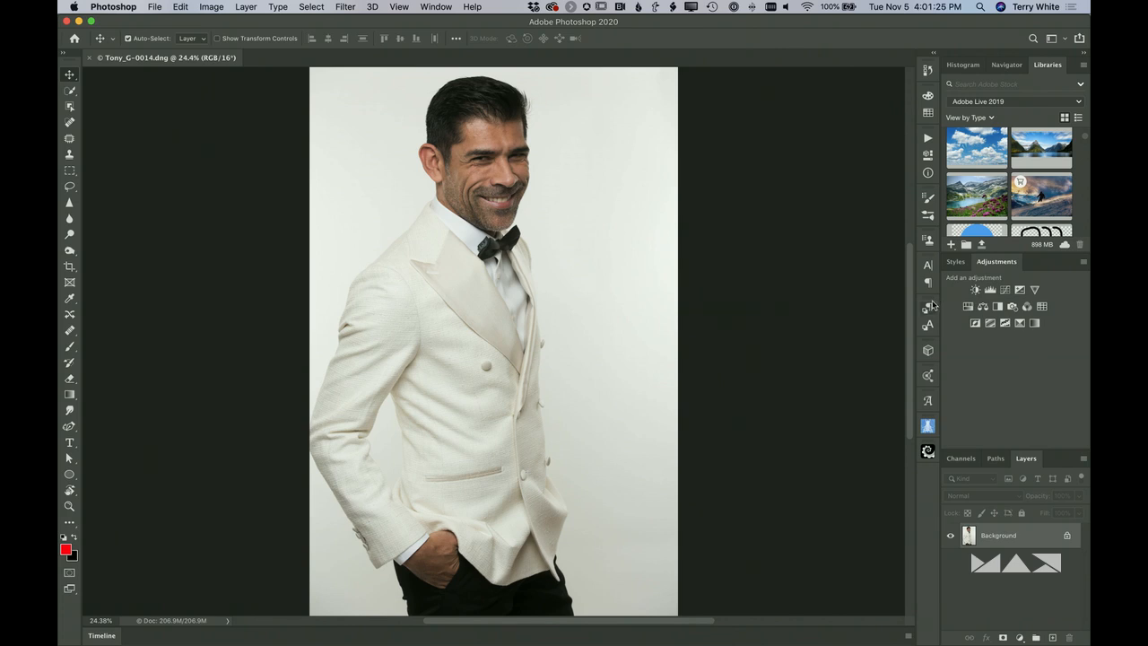
click(69, 267)
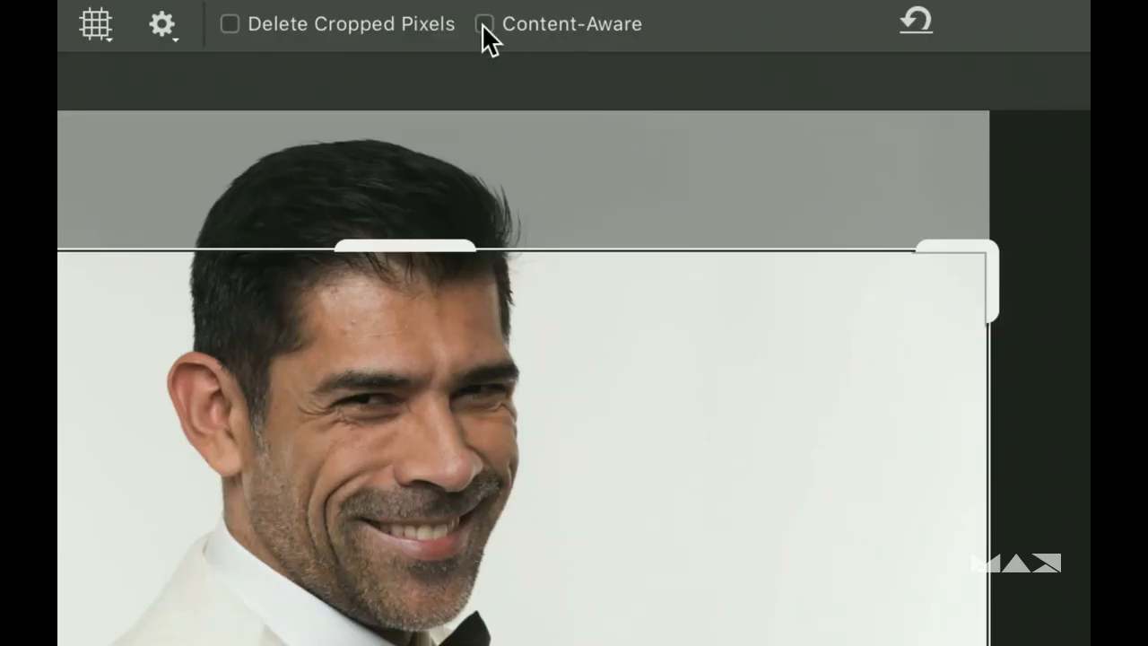
click(484, 25)
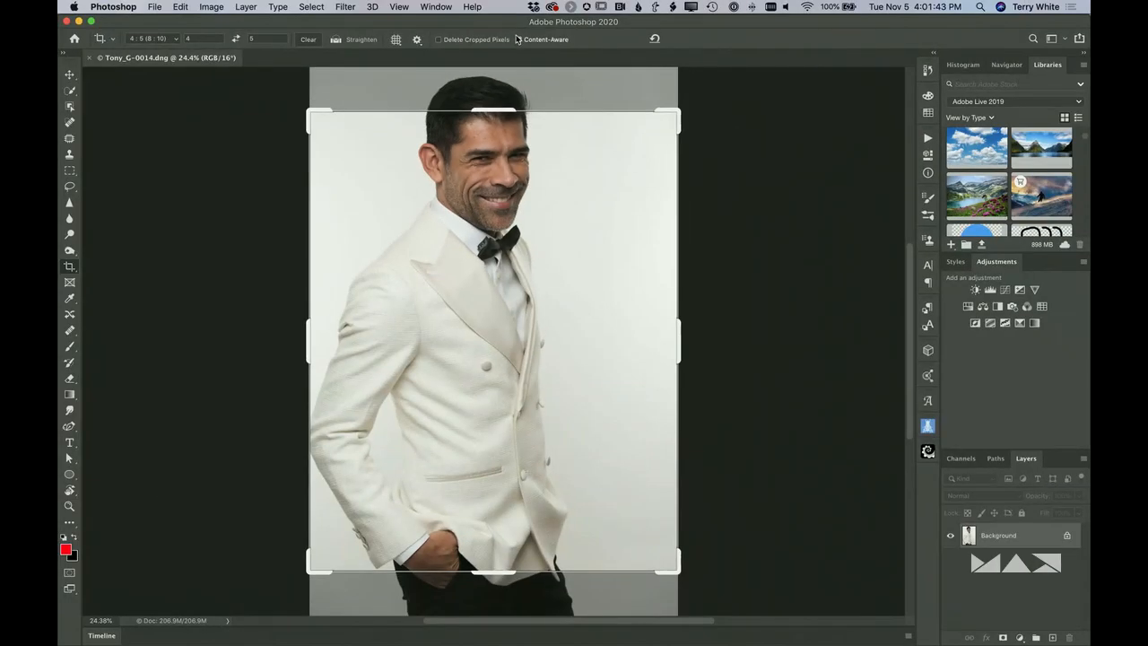
drag(679, 333, 716, 334)
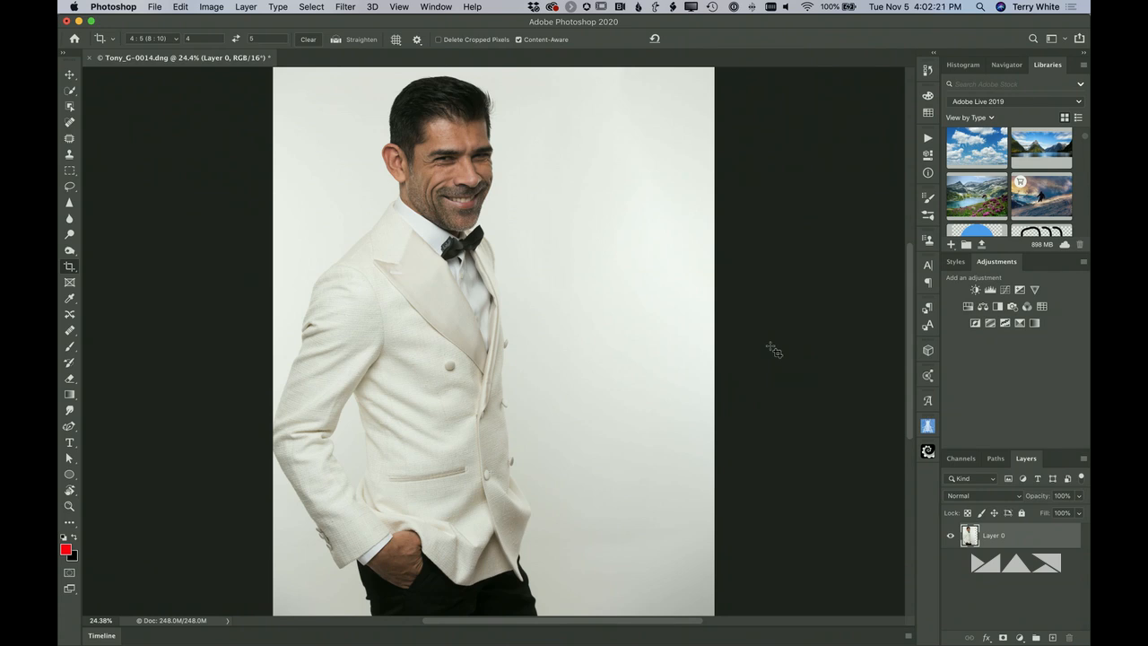
Save and close the cropped portrait, and switch back to Lightroom Classic
key(super+s)
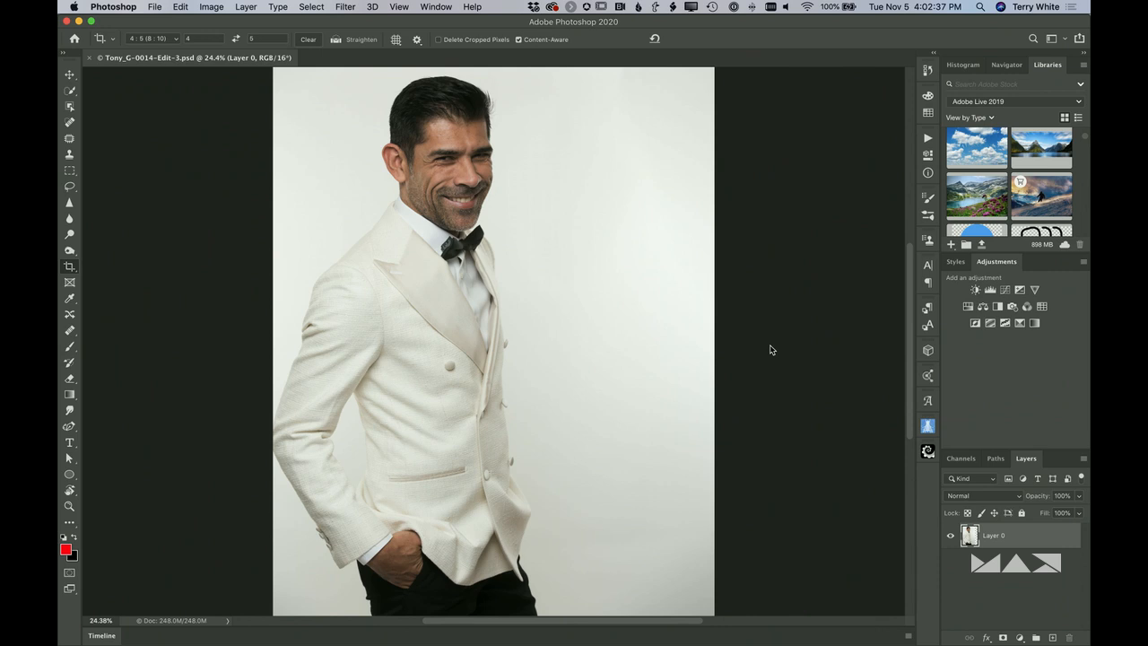
key(super+w)
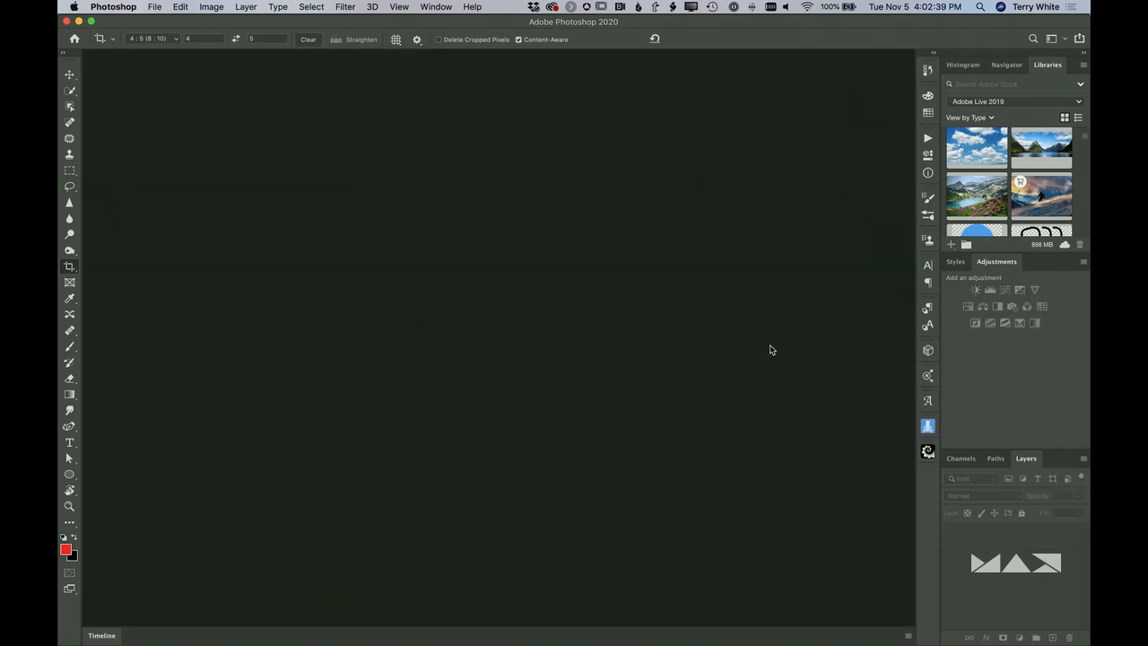
key(super+Tab)
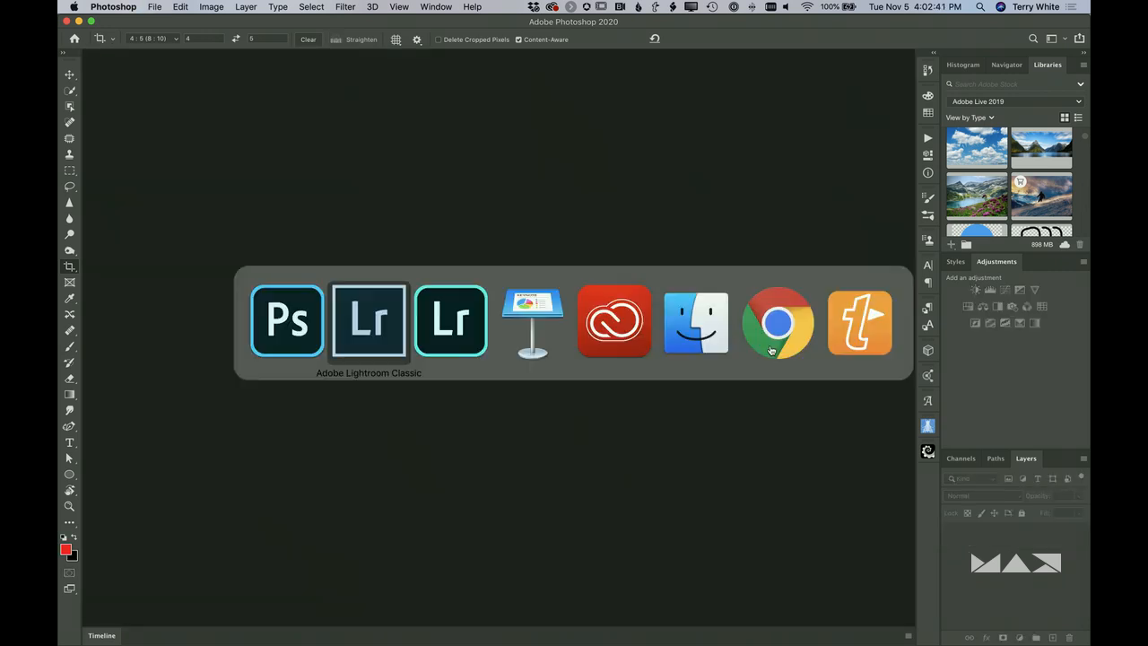